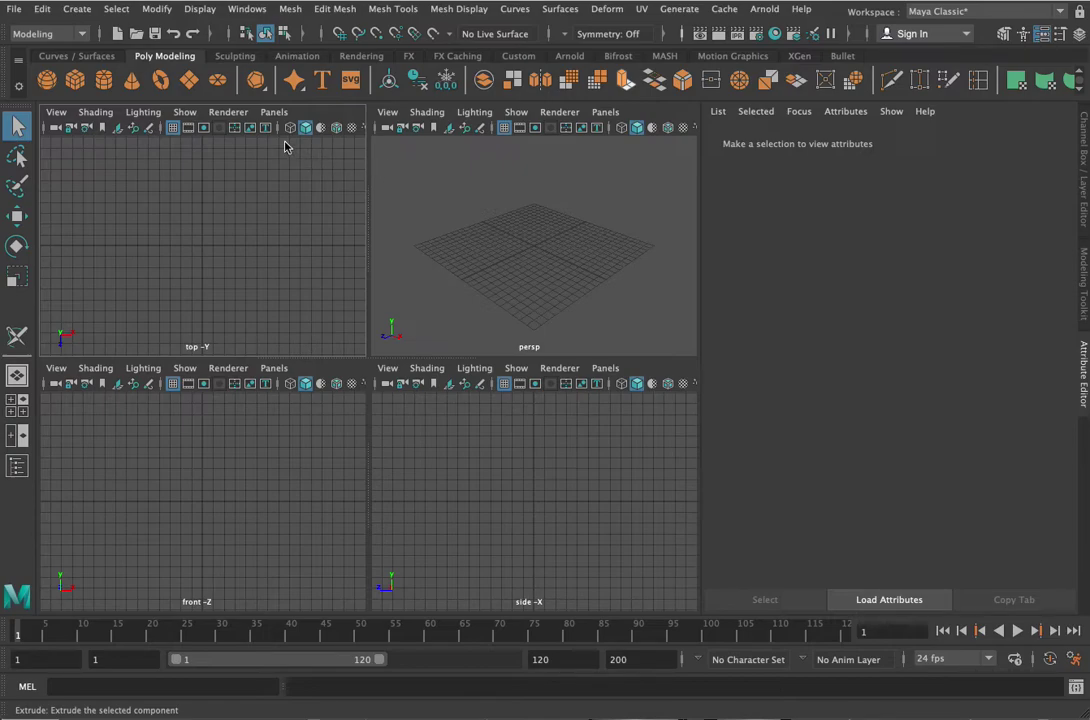
- Create a polygon sphere at the origin and frame it in a maximized perspective view
click(47, 80)
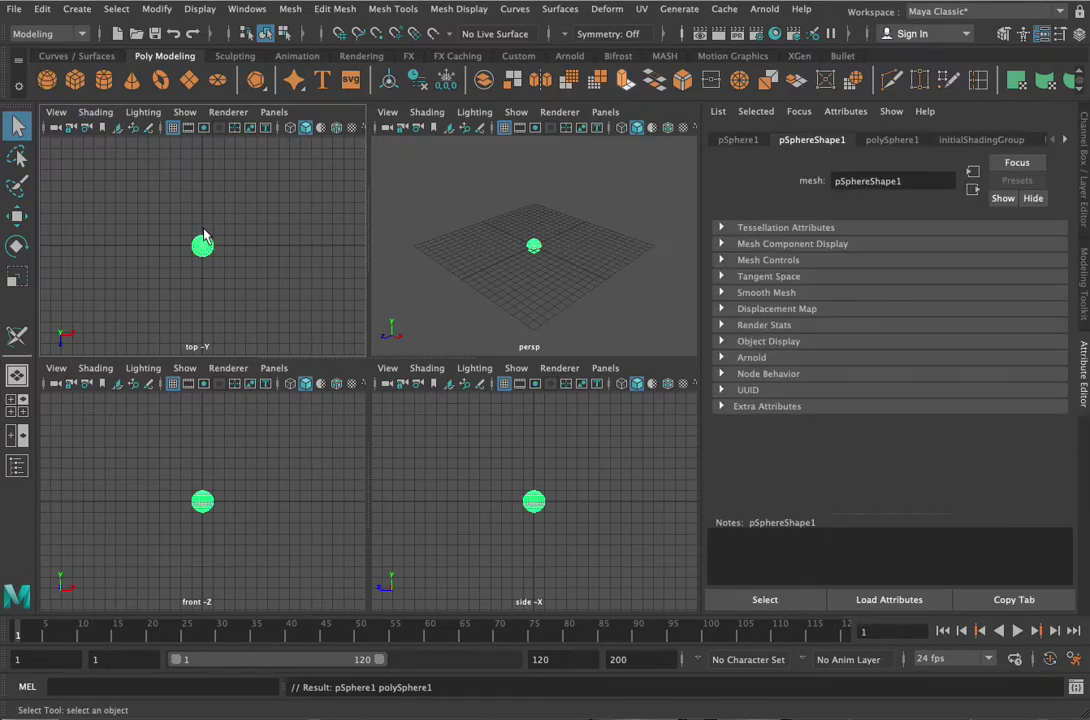
key(f)
key(f)
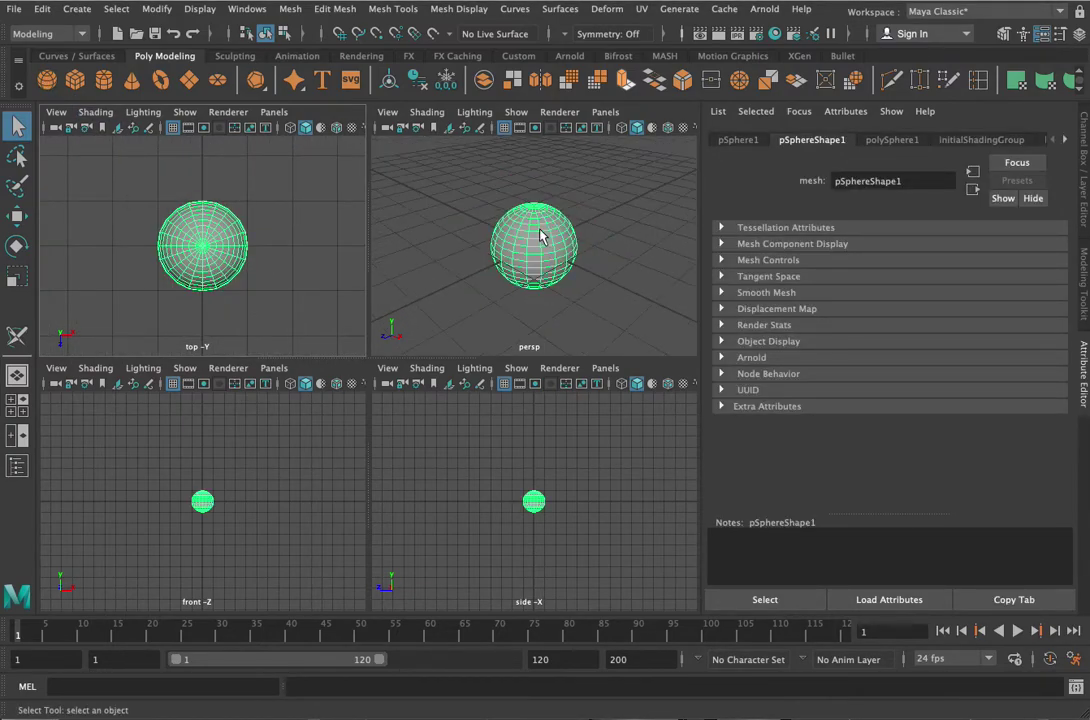
key(space)
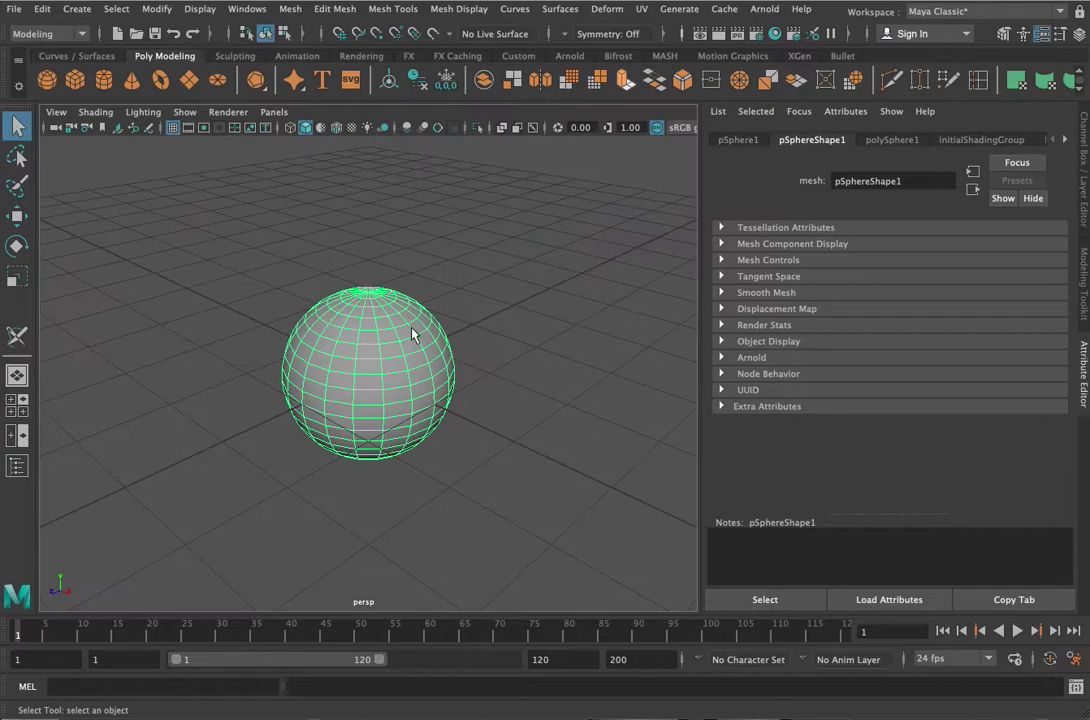
- Assign a new Arnold aiStandardSurface material to the sphere
right_click(397, 330)
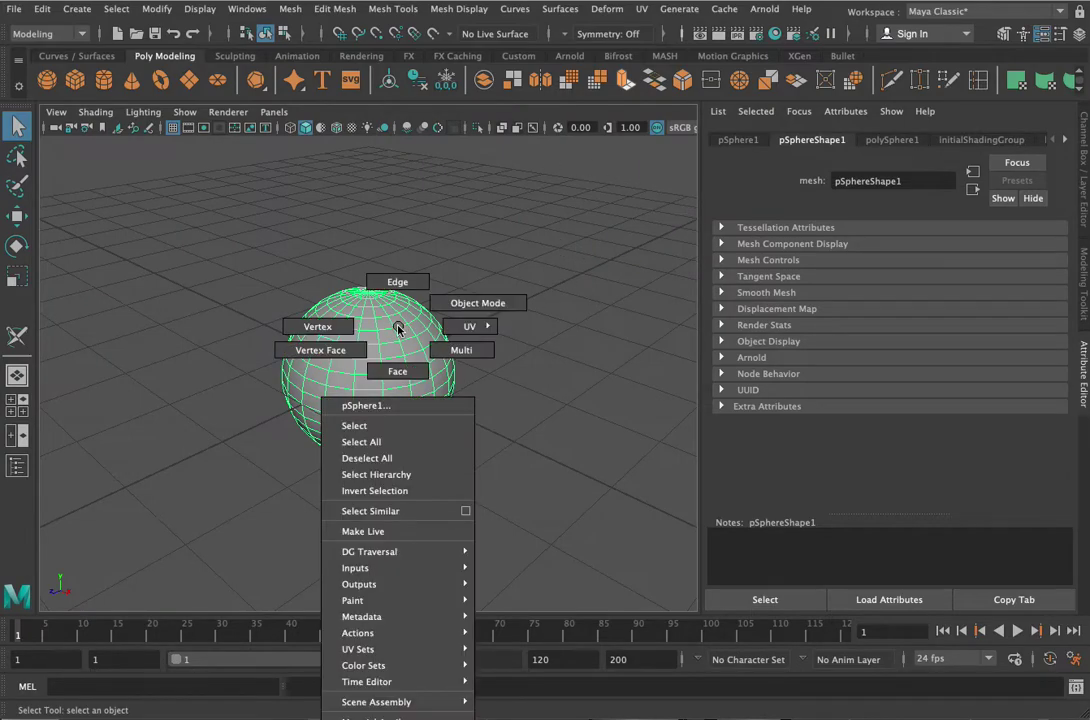
mouse_move(397, 685)
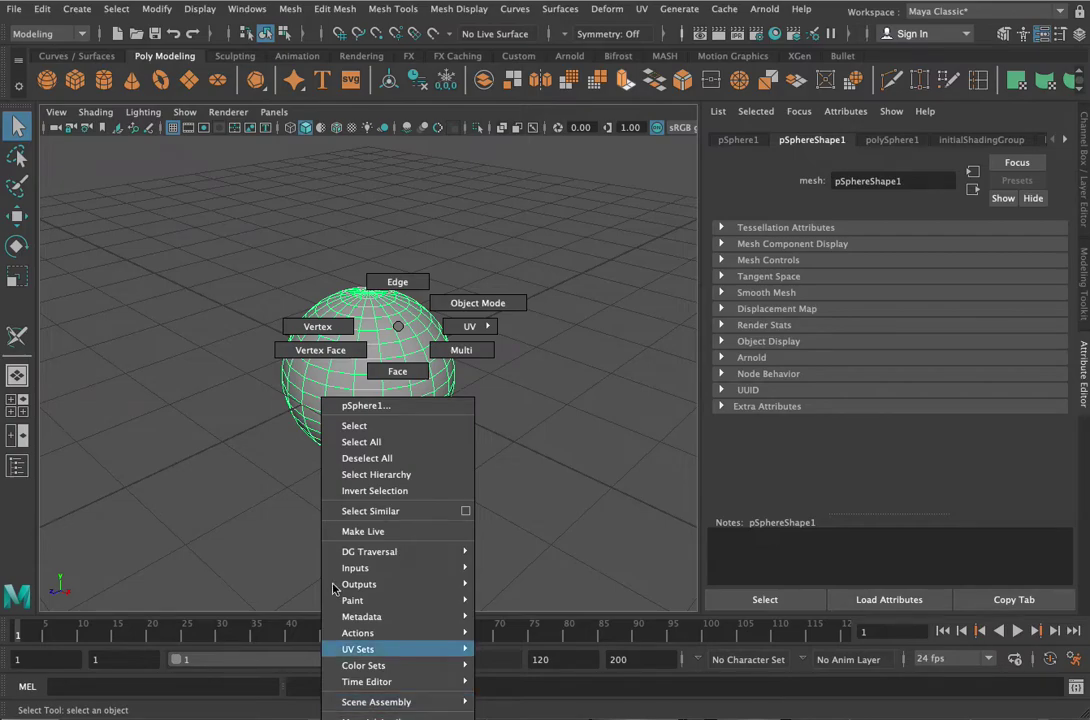
click(190, 300)
right_click(322, 148)
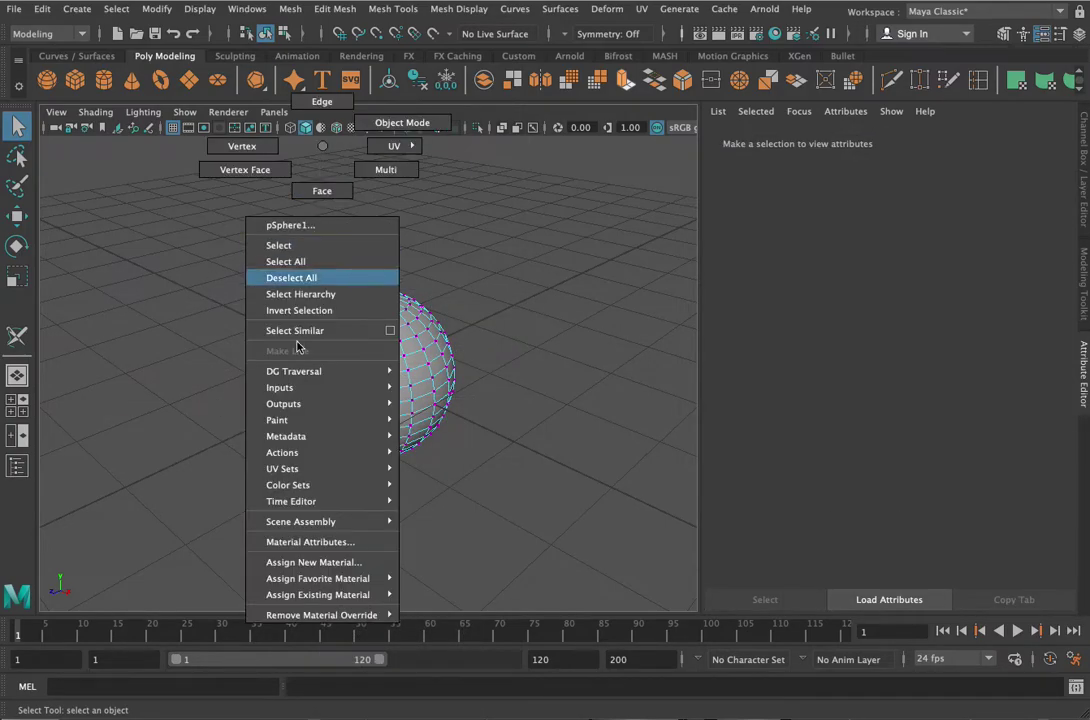
click(318, 564)
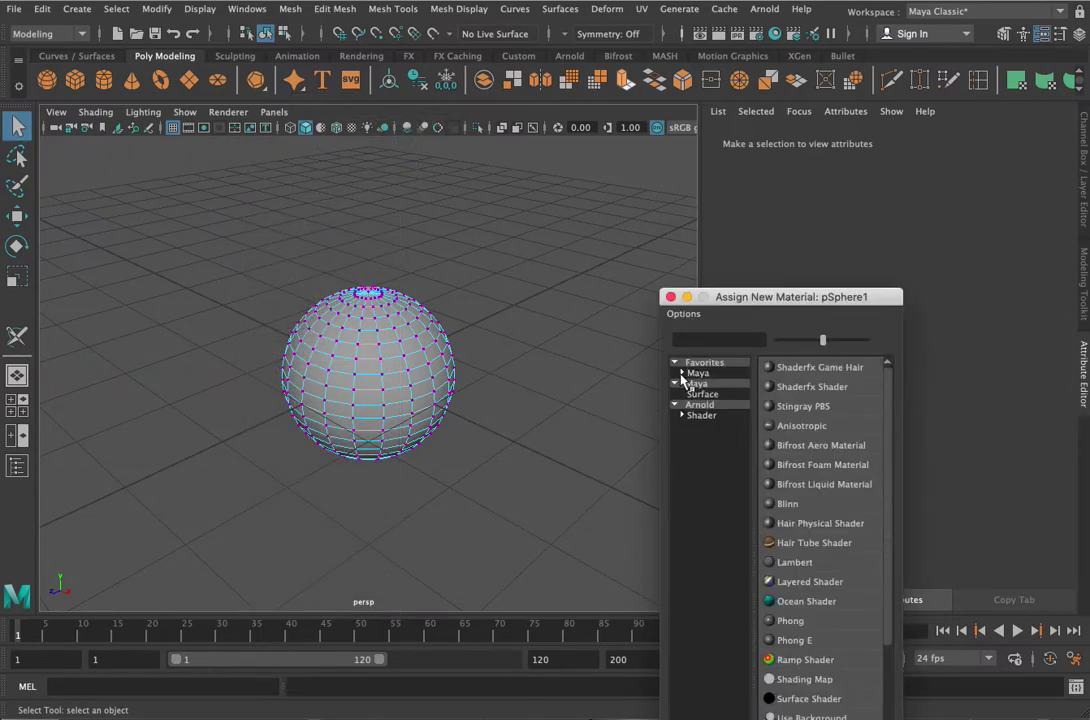
drag(769, 294, 786, 56)
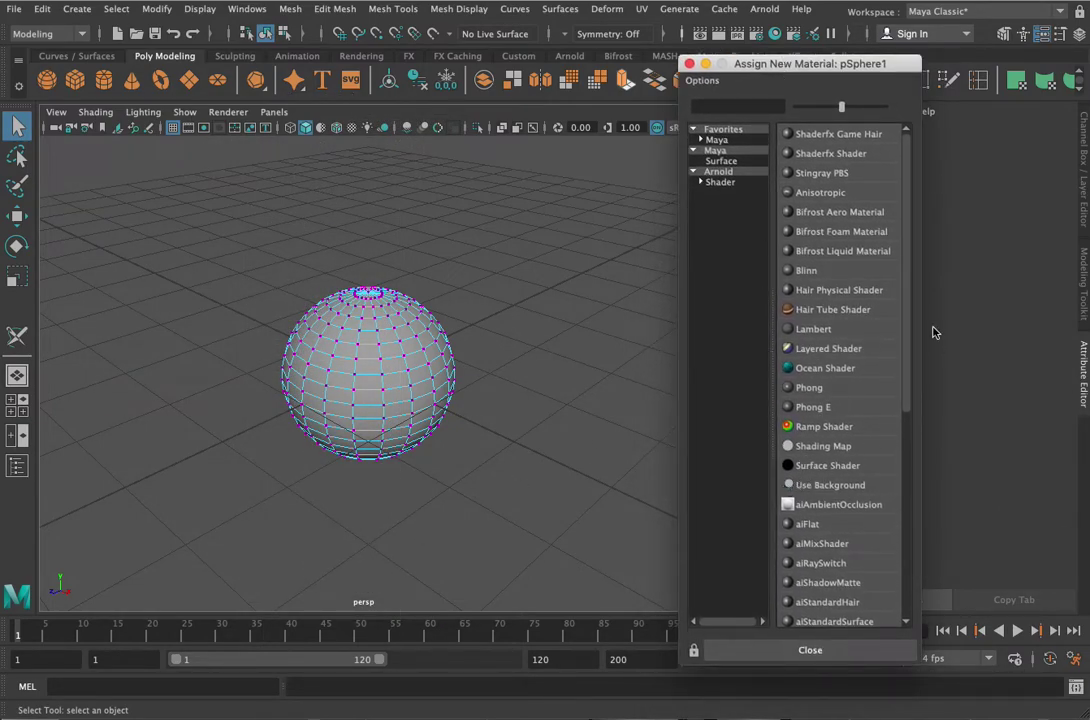
click(738, 183)
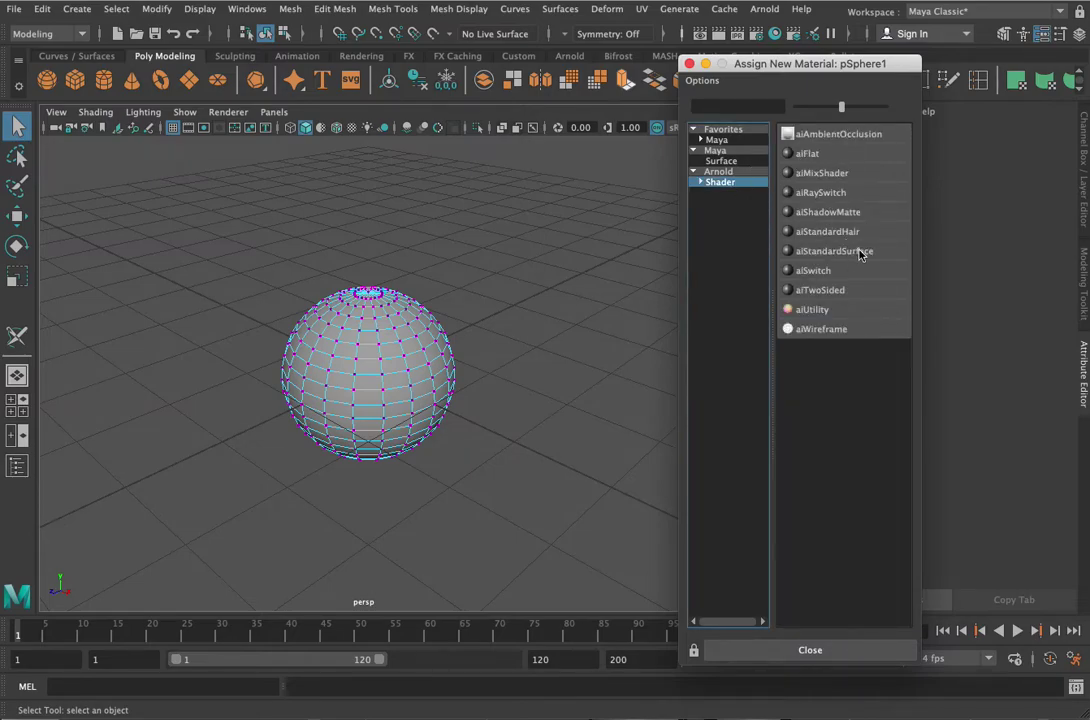
click(859, 254)
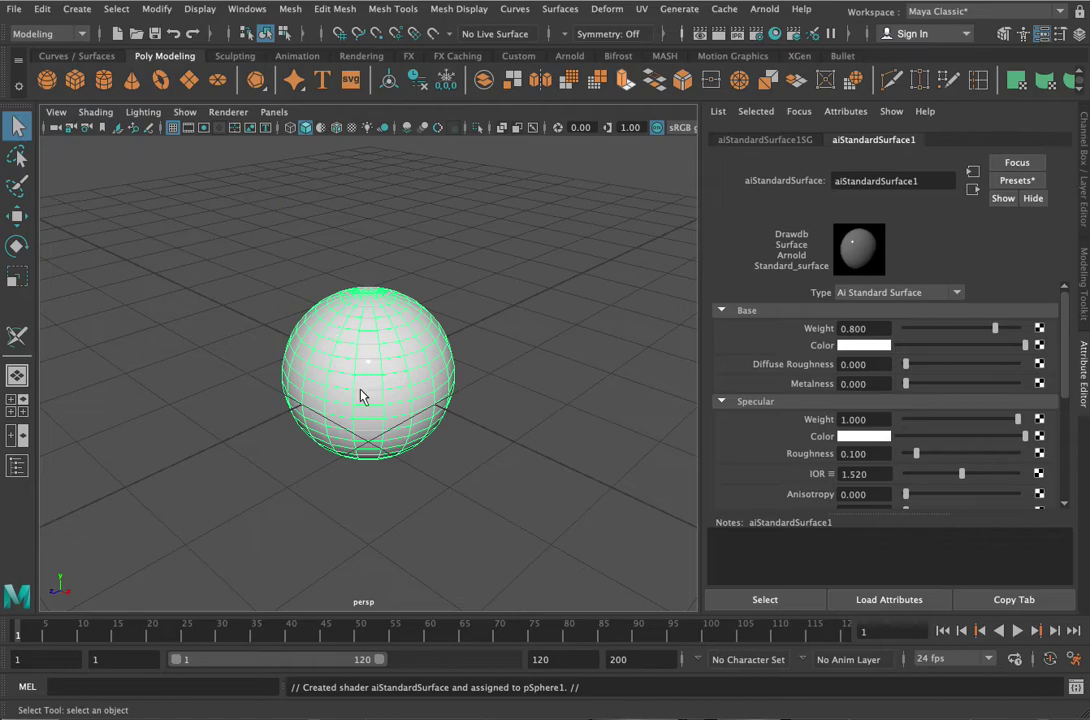
click(511, 393)
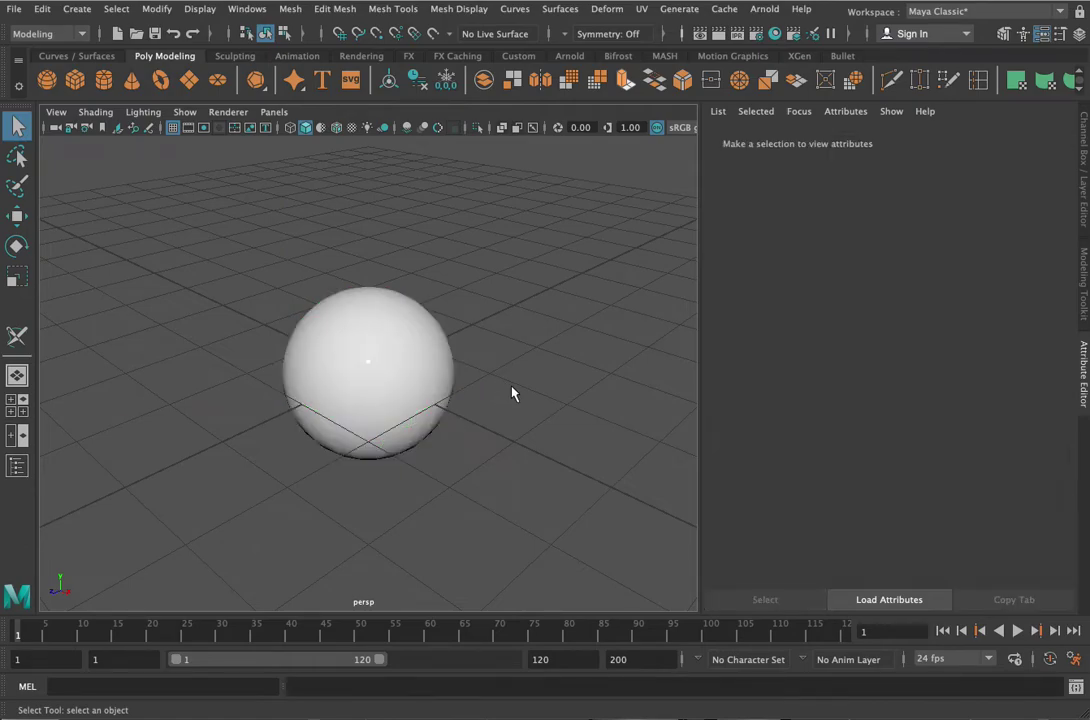
- Connect a File texture to the base color of the sphere's aiStandardSurface material
click(400, 380)
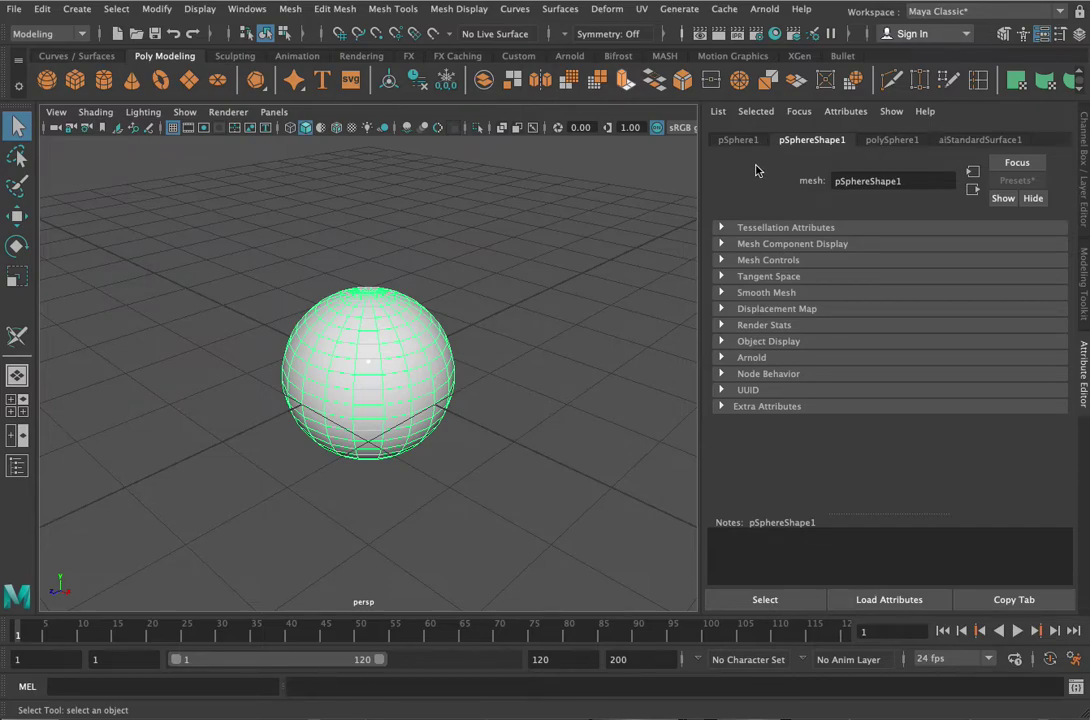
click(980, 140)
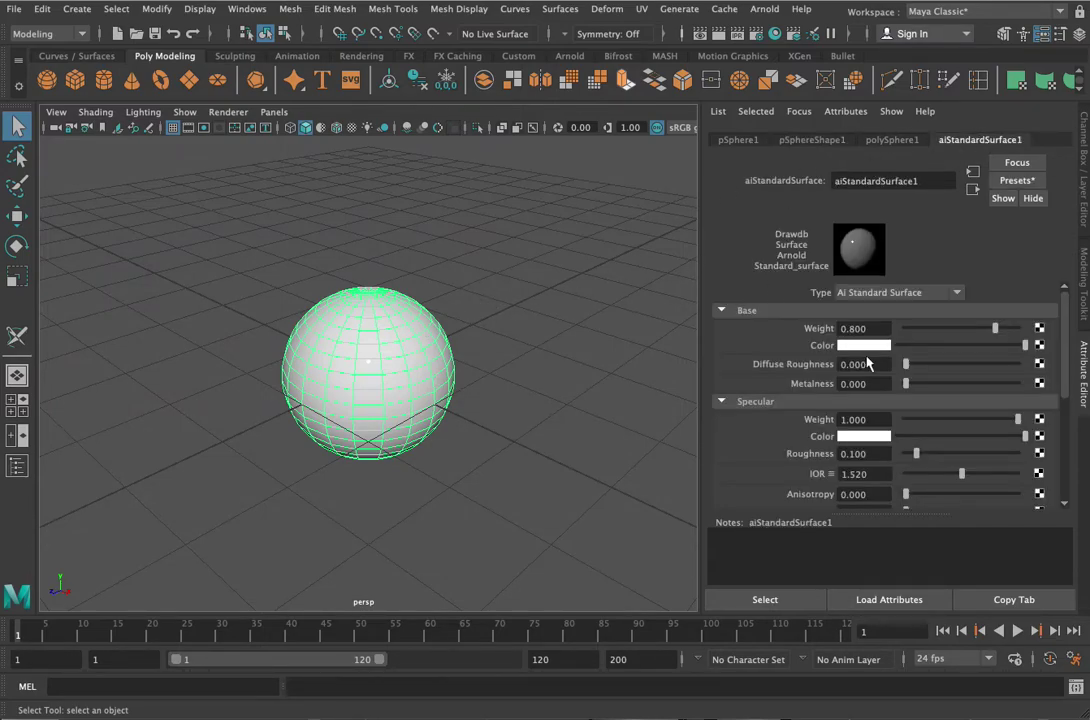
click(1039, 345)
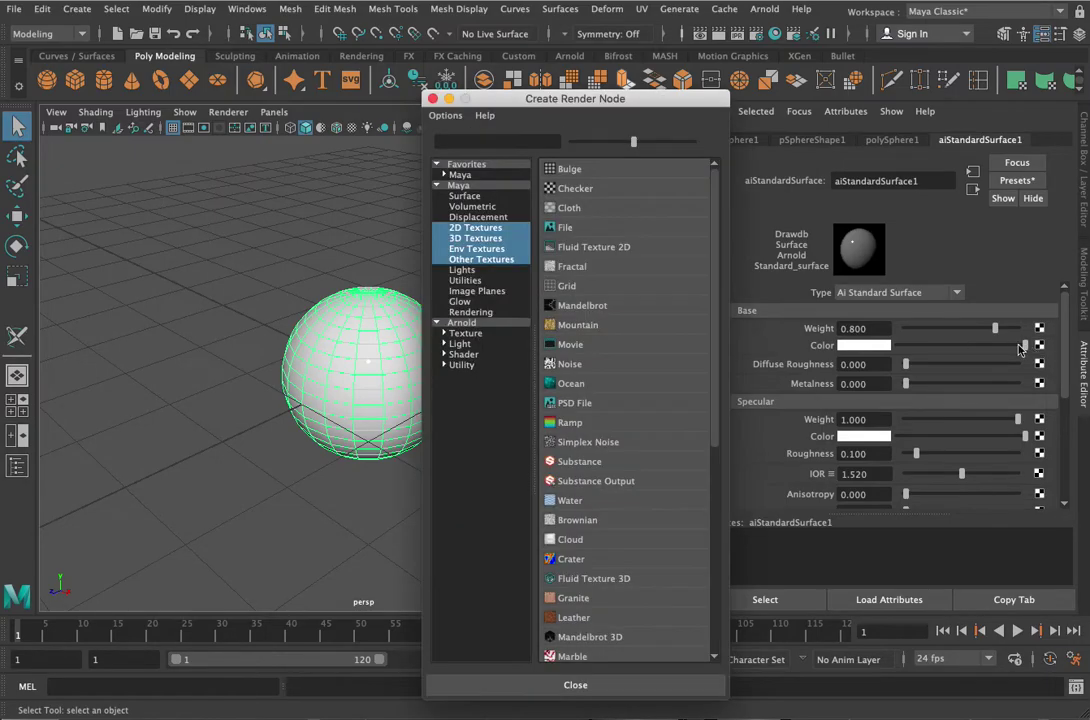
click(568, 230)
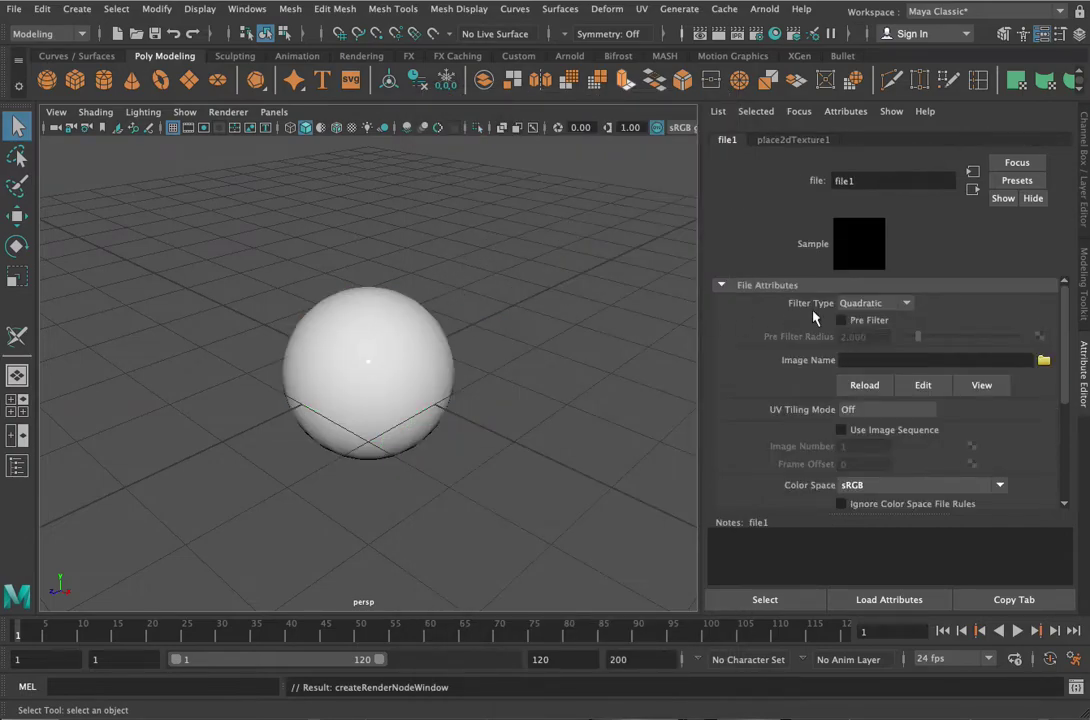
- Load wildtextures_mossy_old_concrete_wall.jpg from the sourceimages folder as the file texture's image
click(1043, 361)
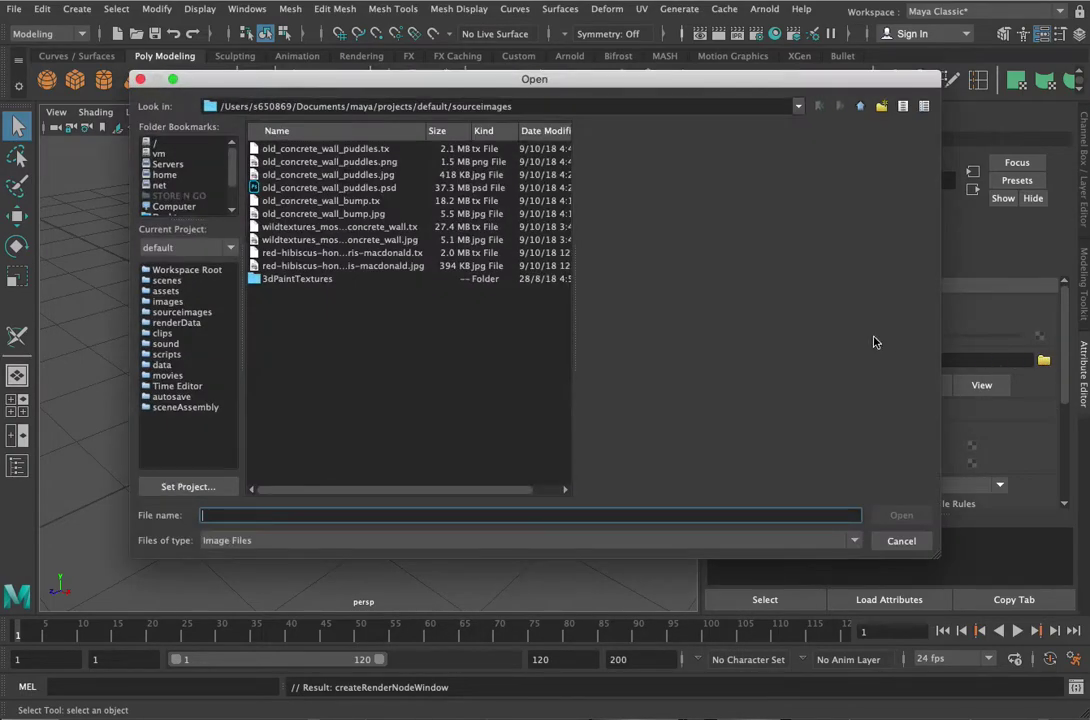
click(310, 164)
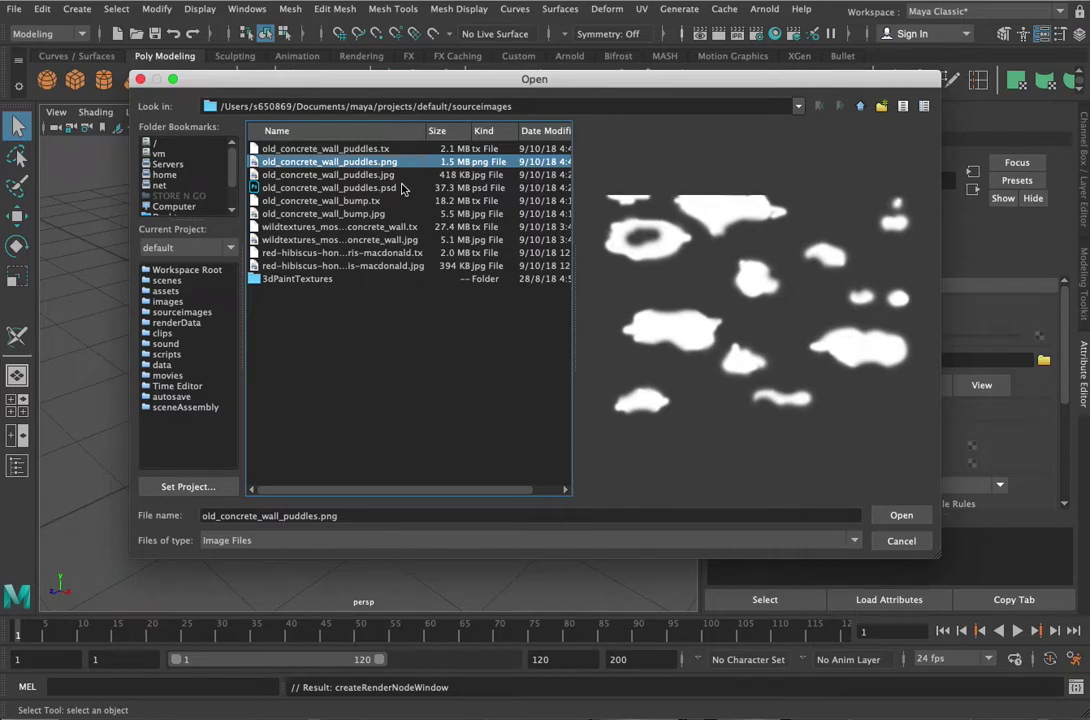
click(345, 174)
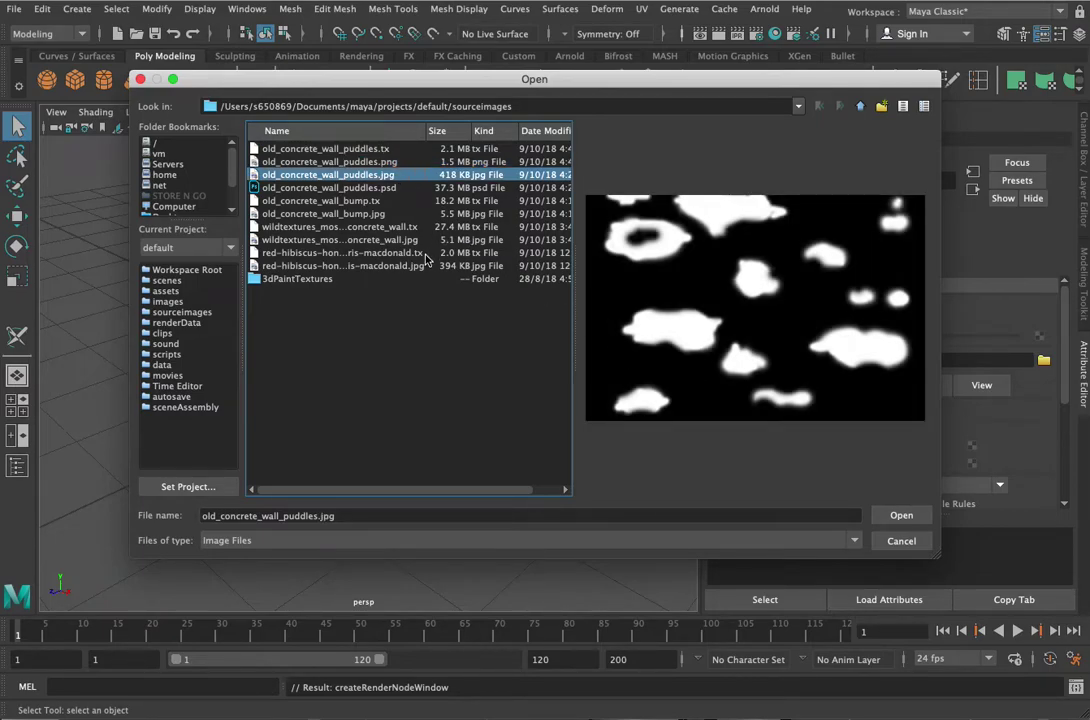
click(365, 239)
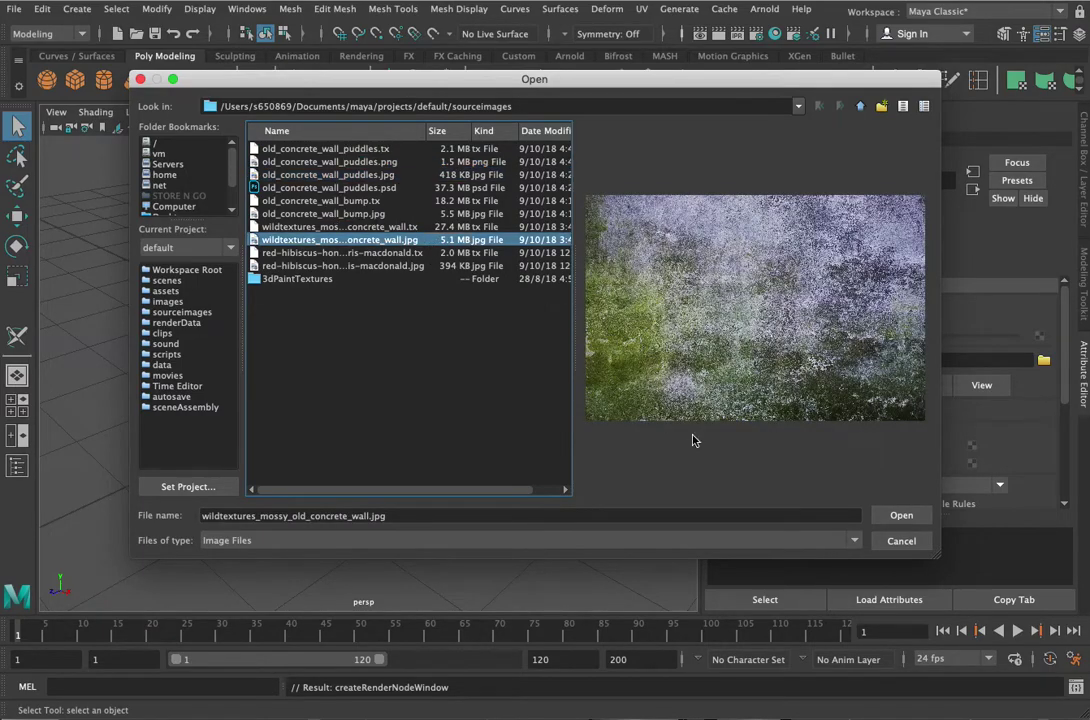
click(897, 515)
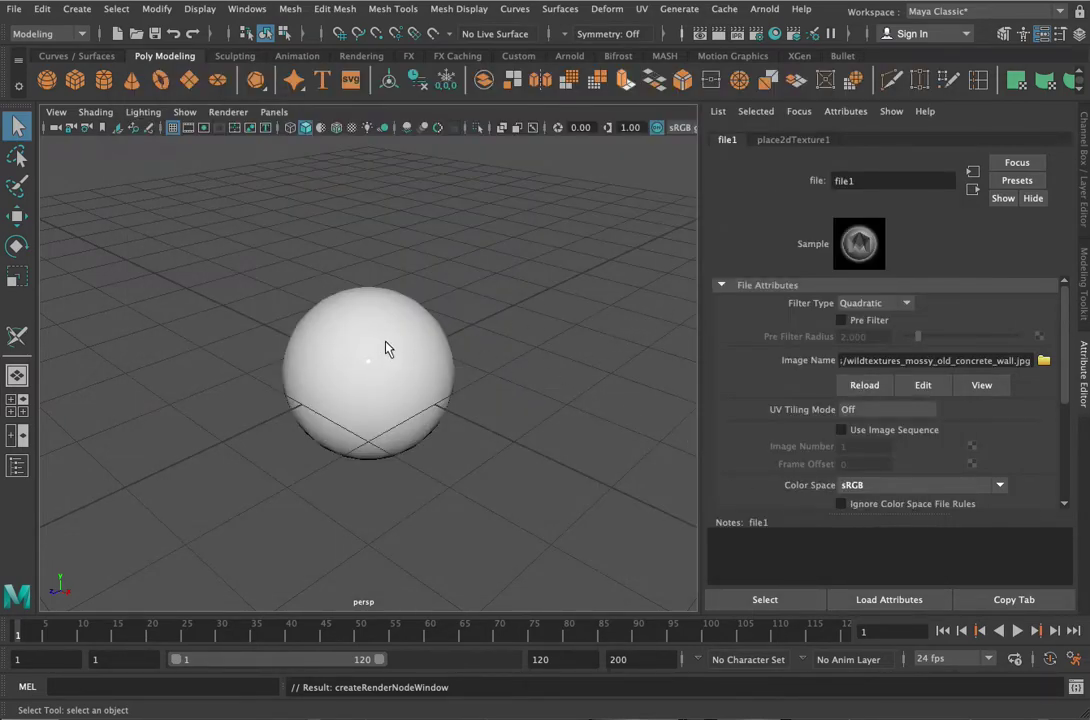
- Turn on textured shading in the viewport and inspect the concrete texture from several sides of the sphere
key(6)
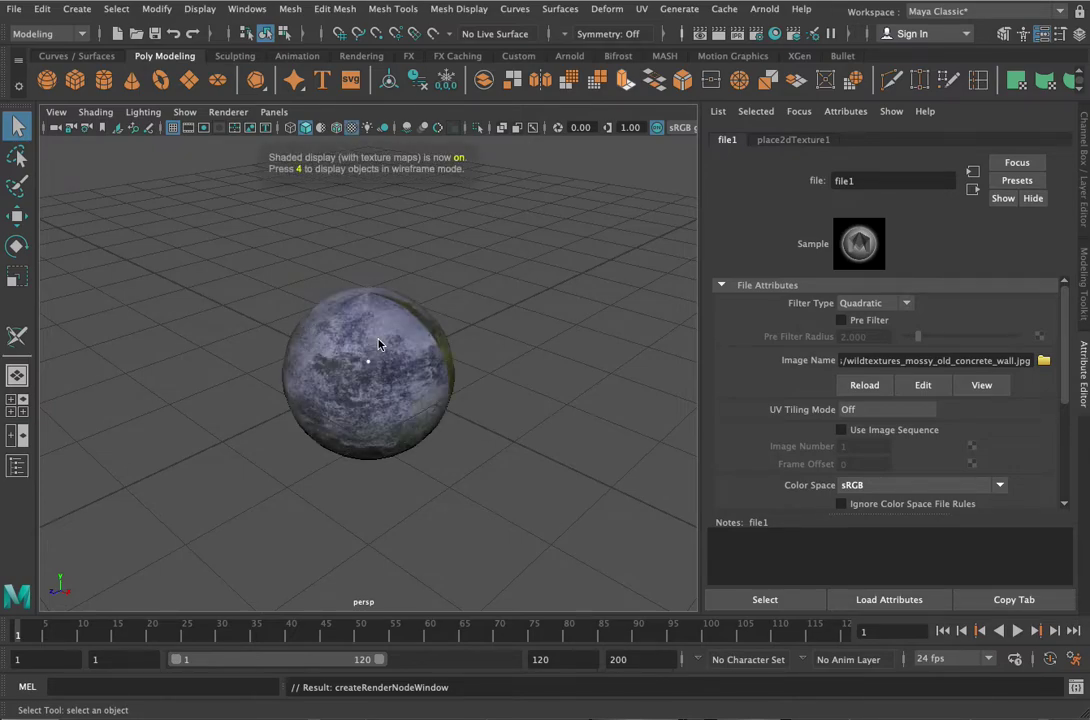
alt+drag(497, 398, 370, 429)
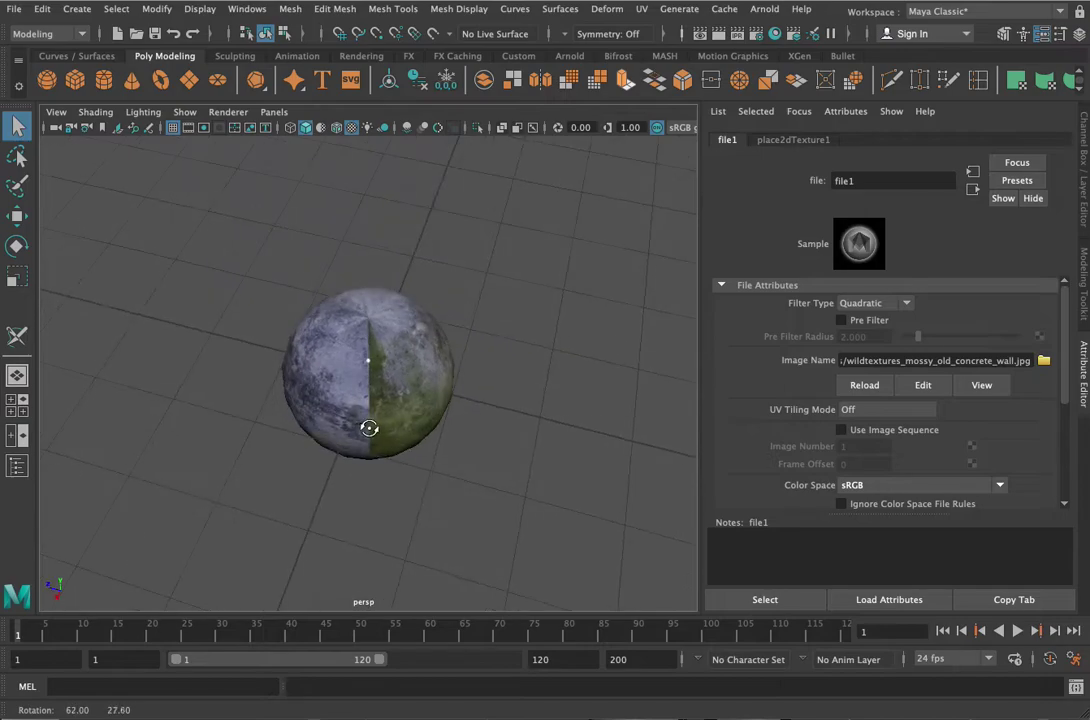
scroll(384, 315, up, 5)
alt+drag(446, 494, 367, 284)
alt+drag(378, 417, 472, 516)
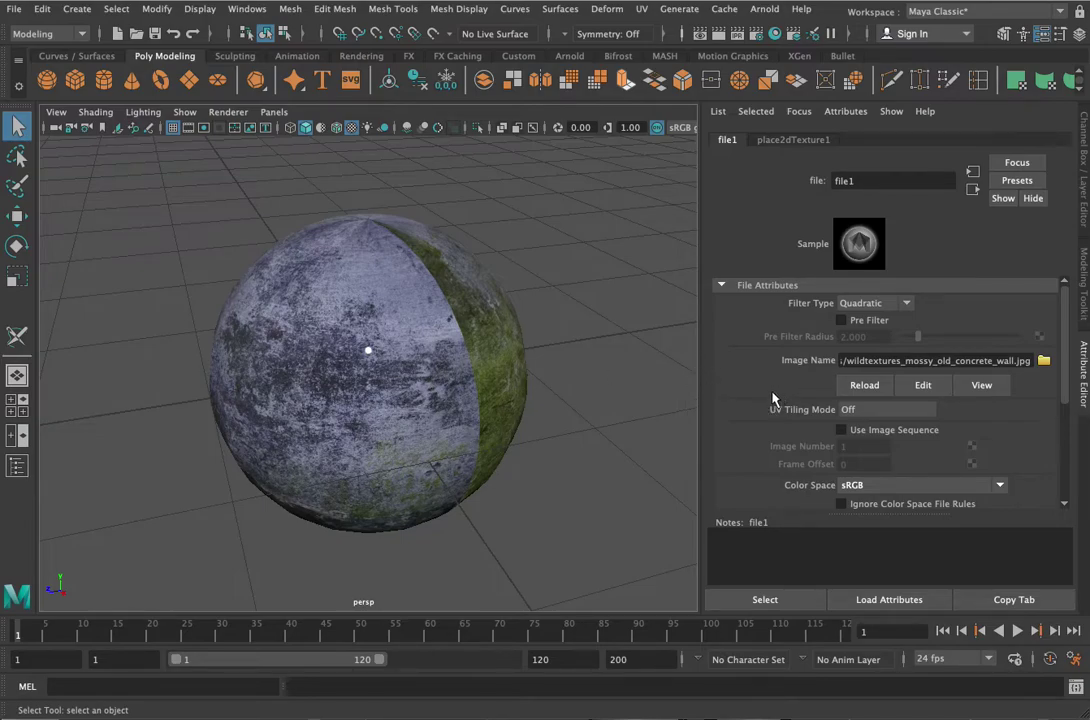
- Check the UV coordinate settings of the concrete file texture
scroll(772, 399, down, 1)
scroll(774, 398, down, 2)
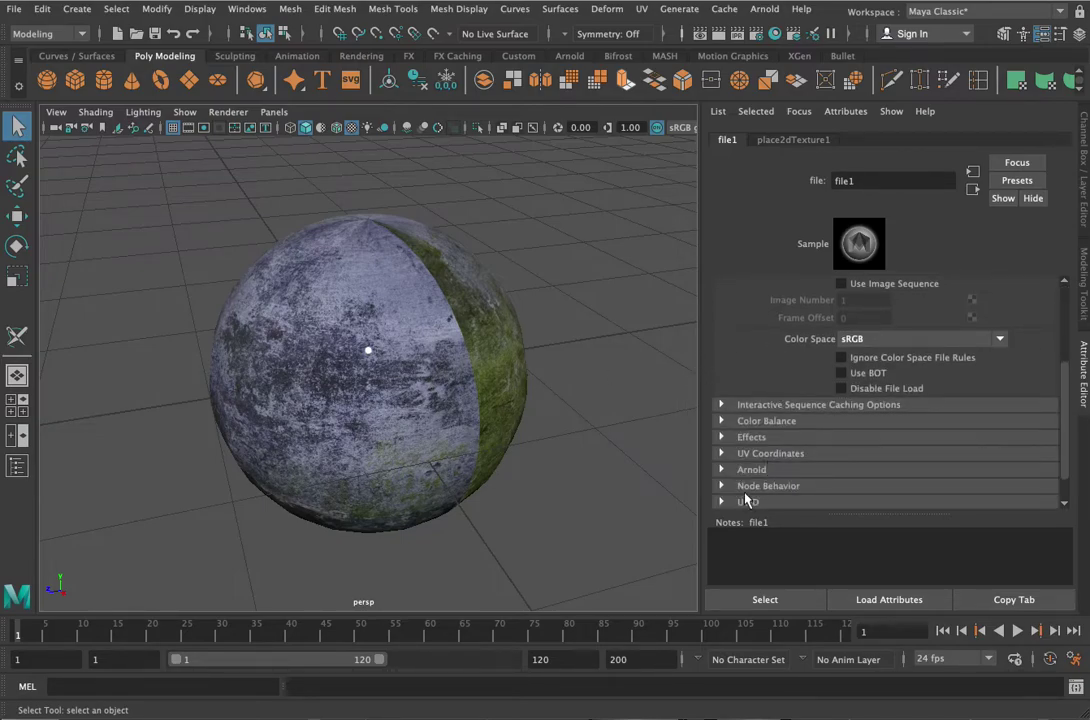
click(740, 453)
click(740, 453)
scroll(790, 378, up, 3)
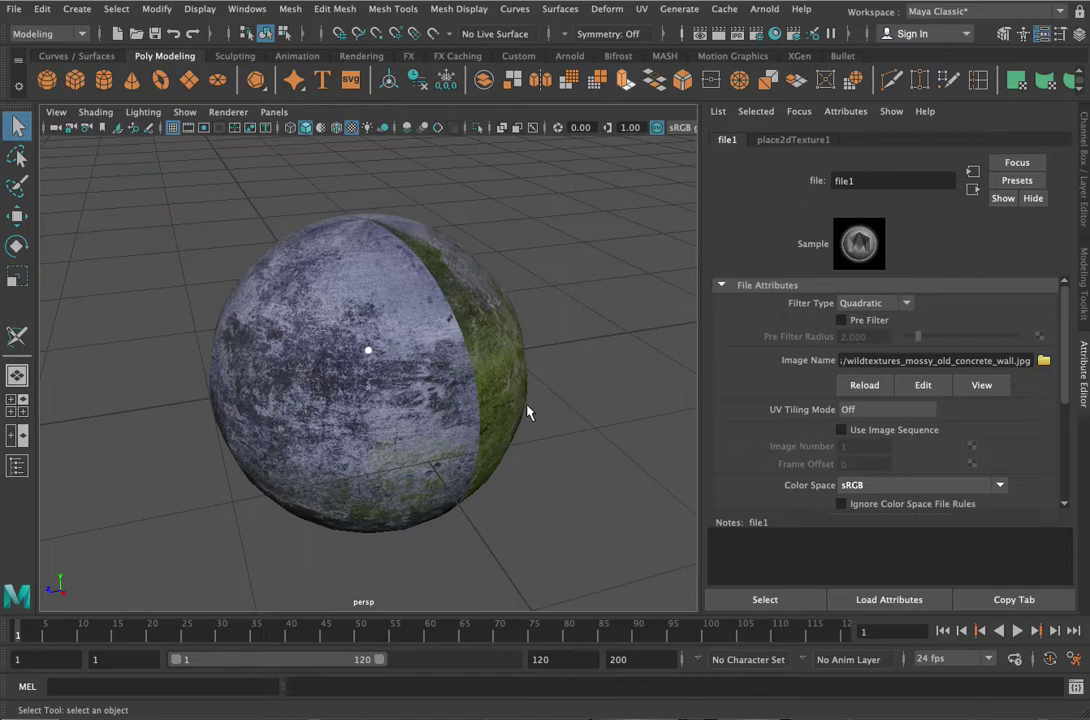
- Delete the textured sphere and create a polygon plane at the origin
click(440, 368)
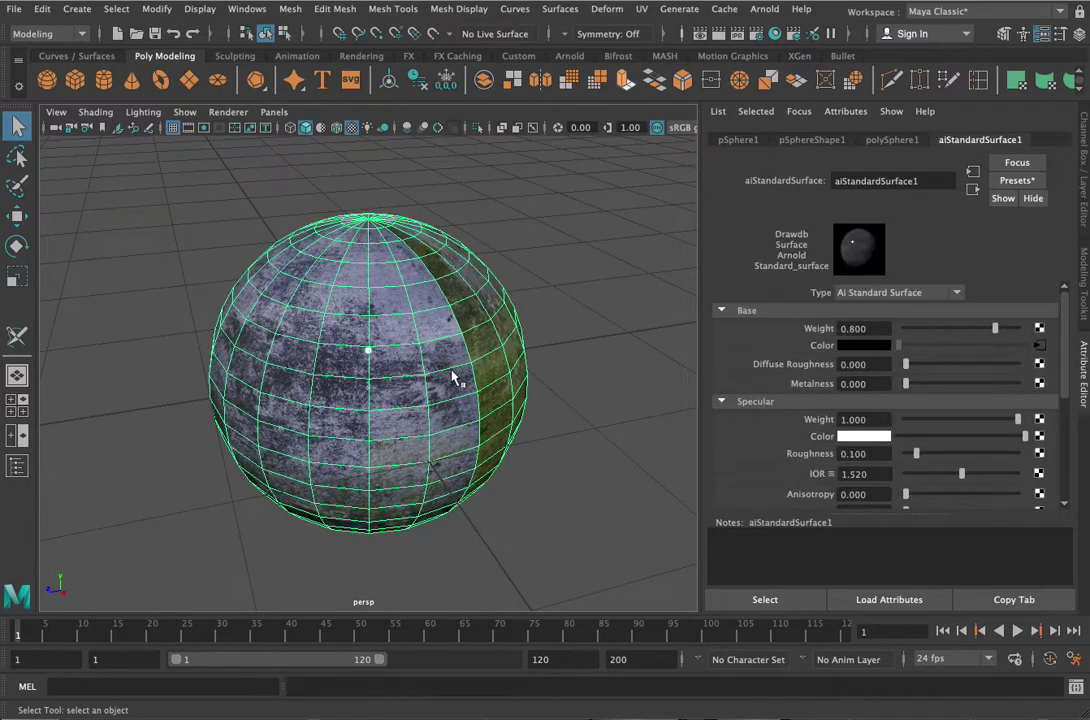
key(Delete)
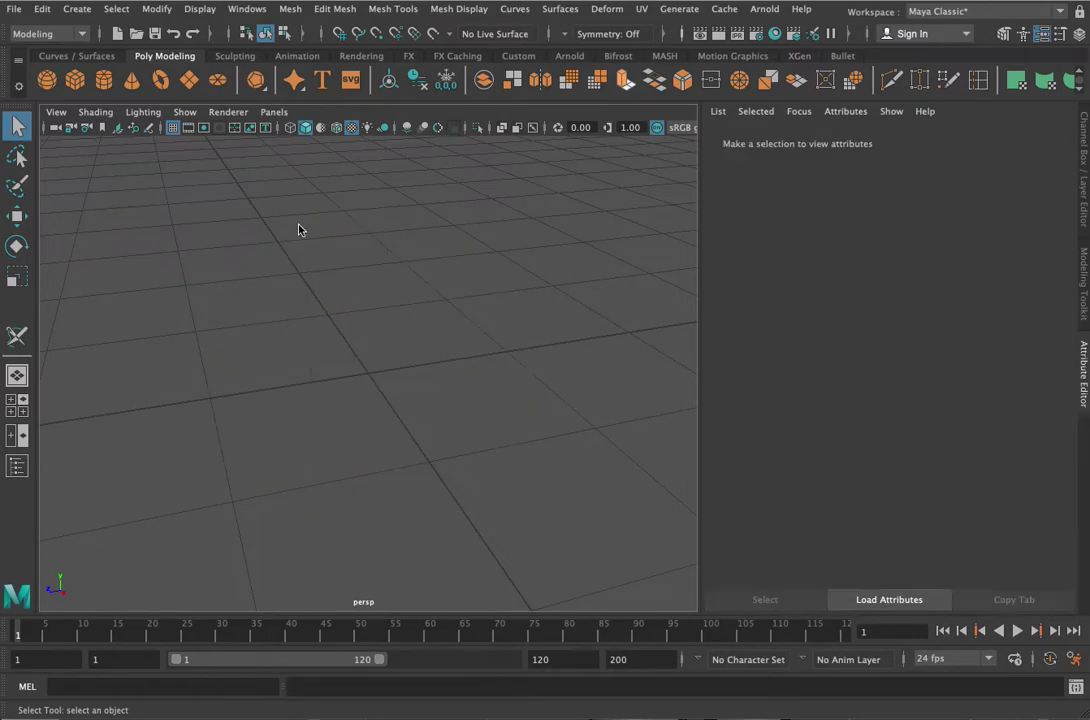
click(189, 82)
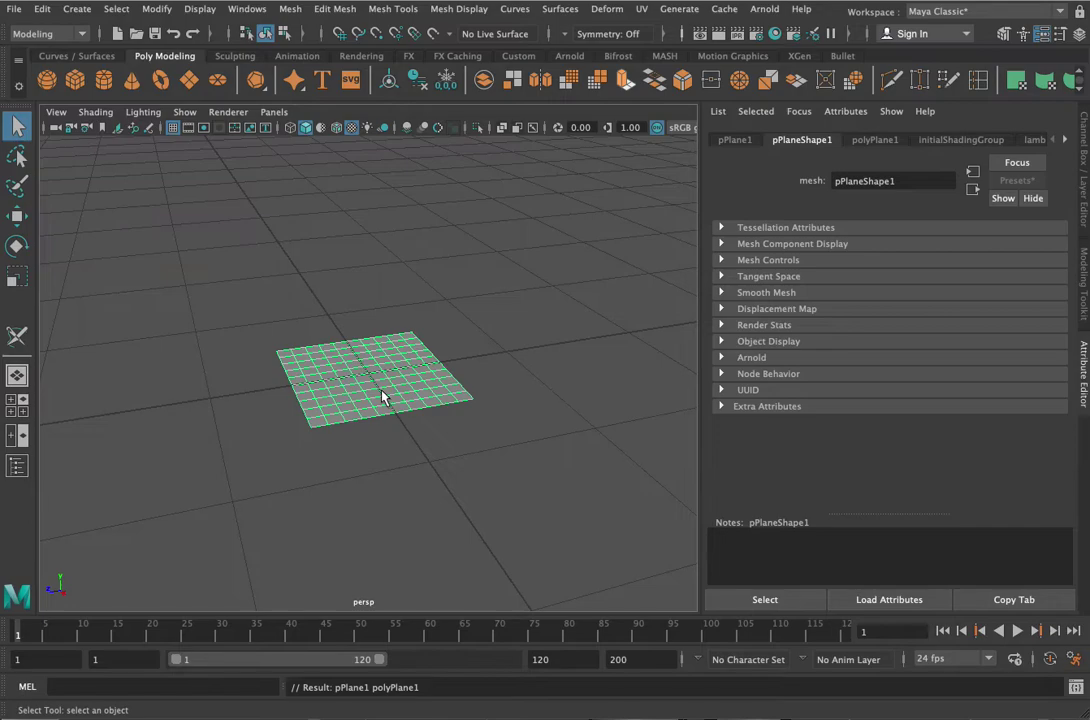
key(e)
key(w)
mouse_move(372, 380)
mouse_down()
mouse_move(394, 389)
mouse_move(377, 384)
mouse_up()
key(ctrl+z)
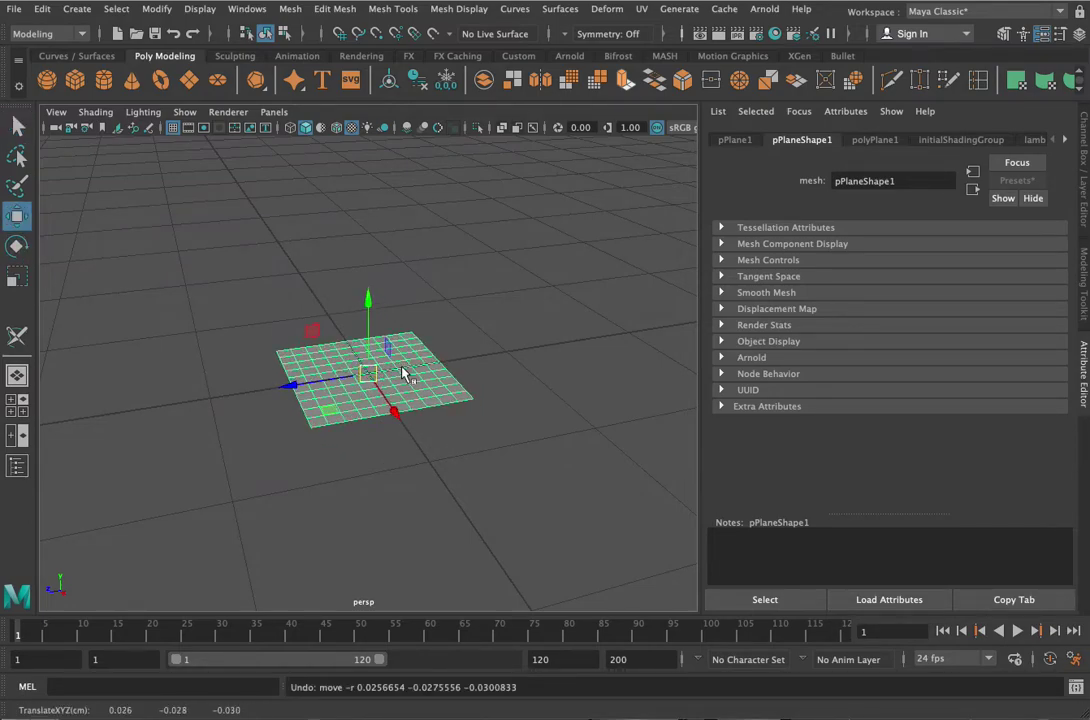
- Scale the plane up uniformly until it spans most of the perspective view's width
key(e)
key(r)
drag(371, 376, 590, 443)
click(461, 340)
click(461, 342)
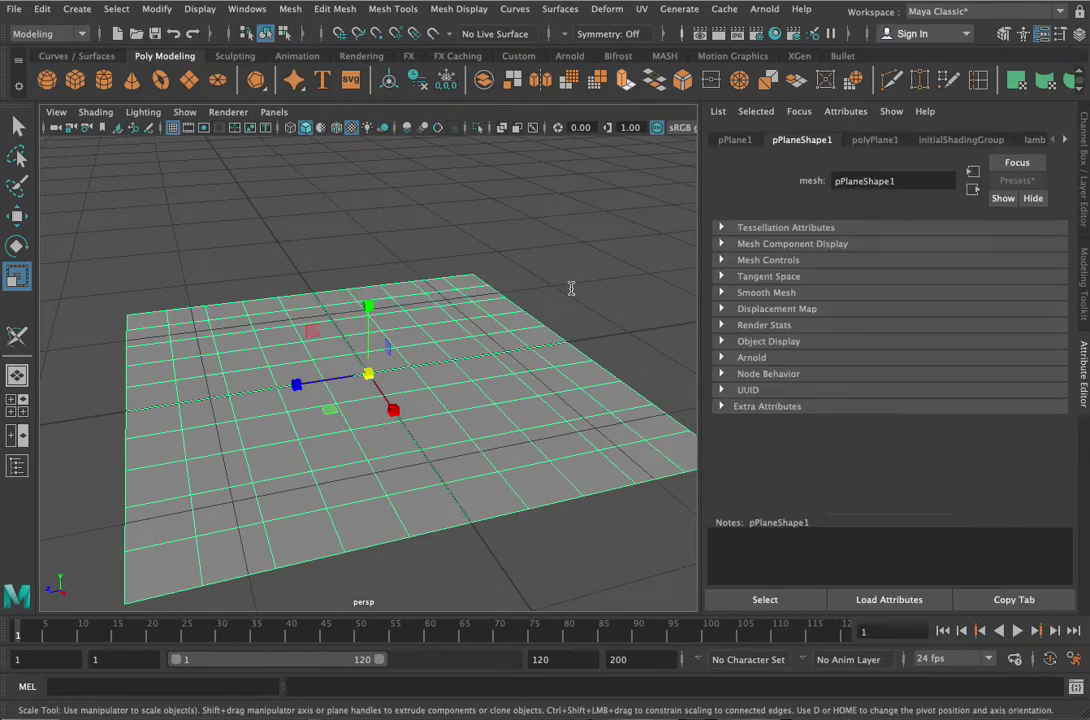
- Assign a new Arnold aiAmbientOcclusion material to the plane
right_click(484, 353)
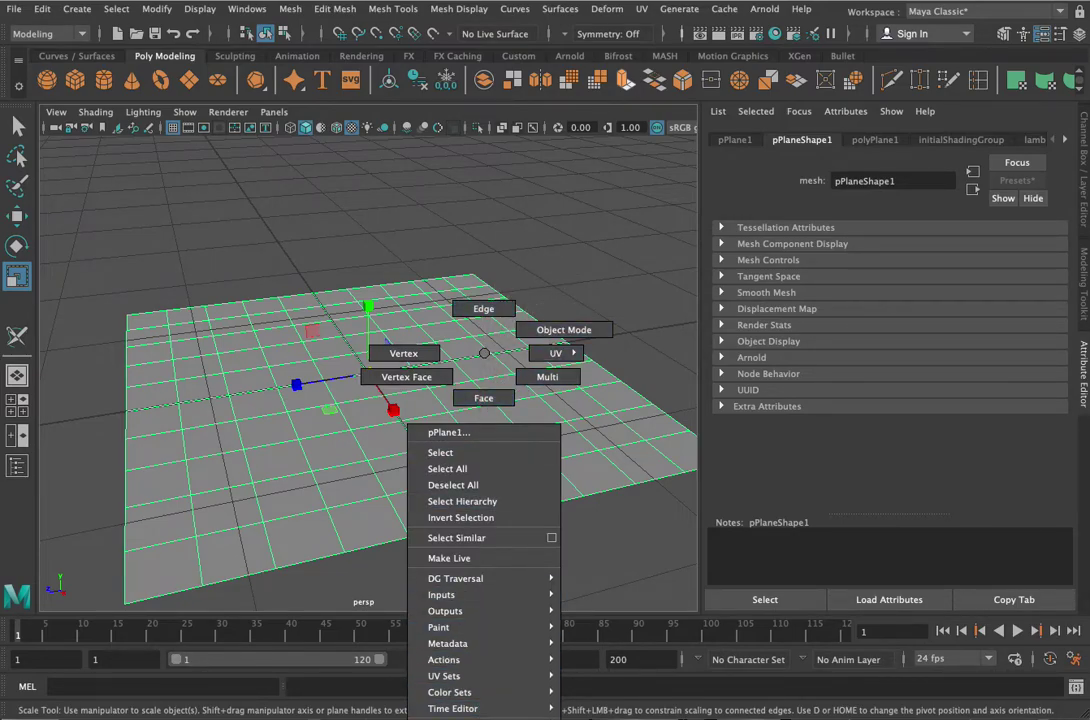
click(480, 719)
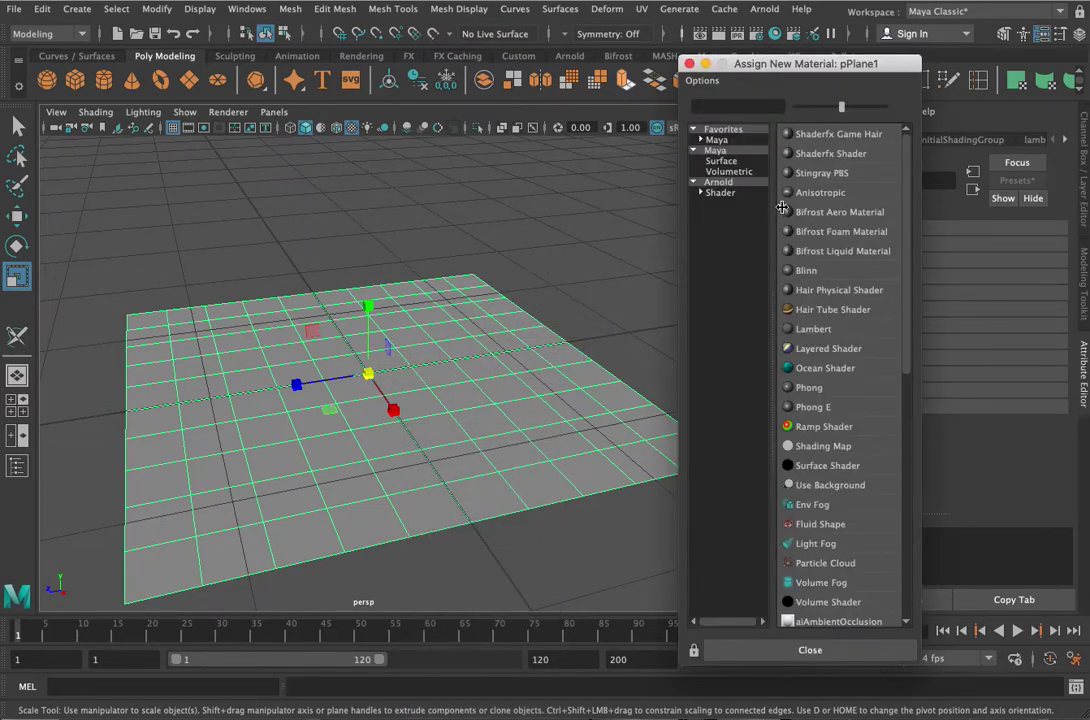
click(733, 192)
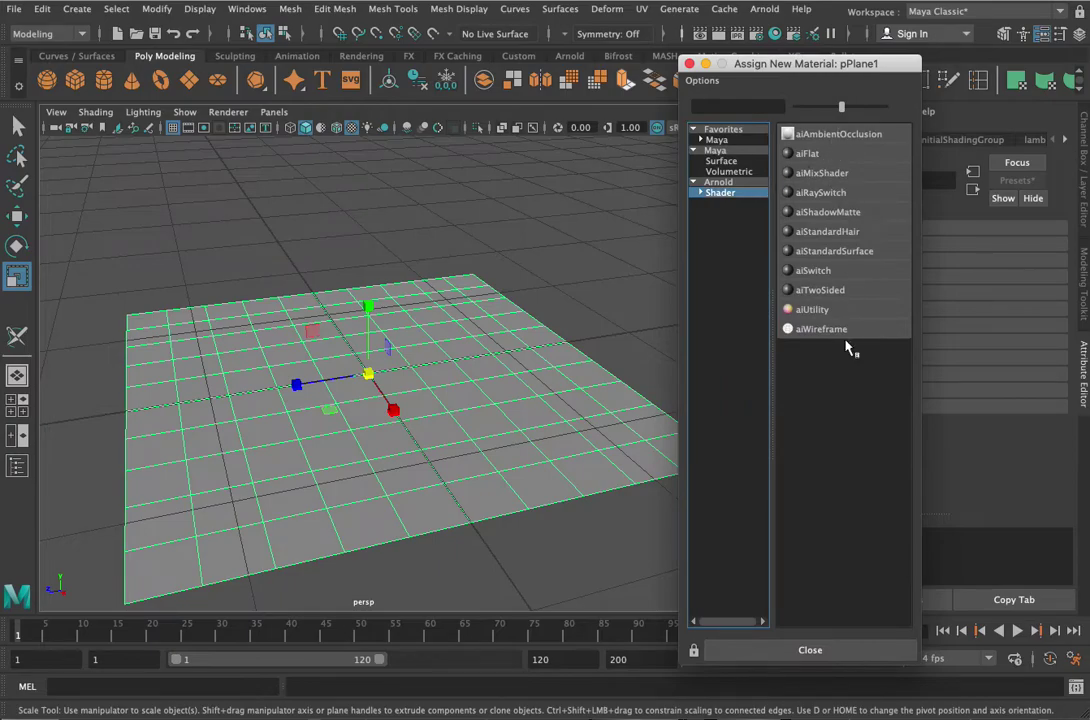
click(838, 134)
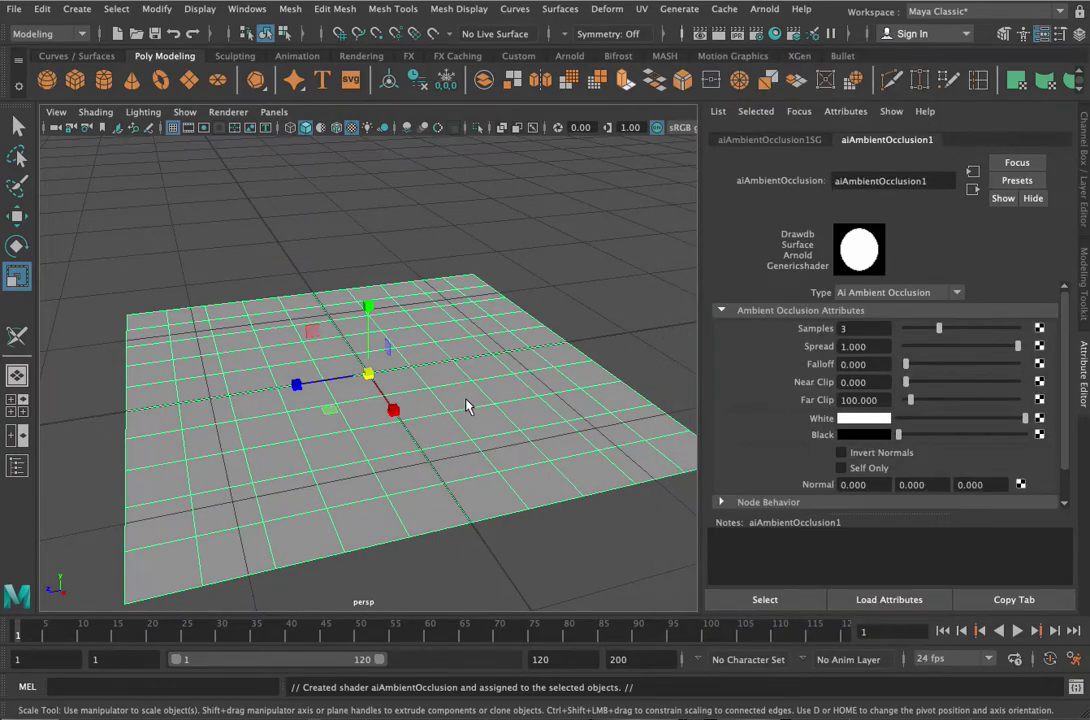
- Reselect the plane in Object Mode and assign a new Arnold aiStandardSurface material to it
right_click(466, 402)
right_drag(466, 402, 412, 215)
right_drag(492, 166, 499, 129)
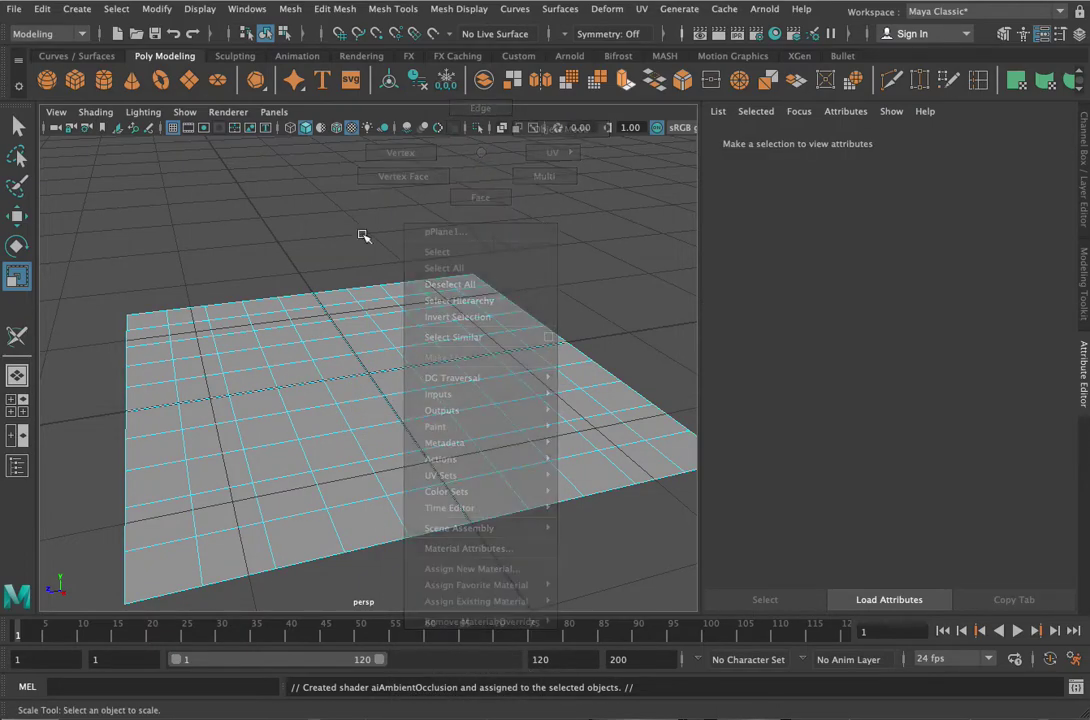
right_drag(410, 232, 487, 207)
right_drag(375, 165, 433, 336)
click(671, 298)
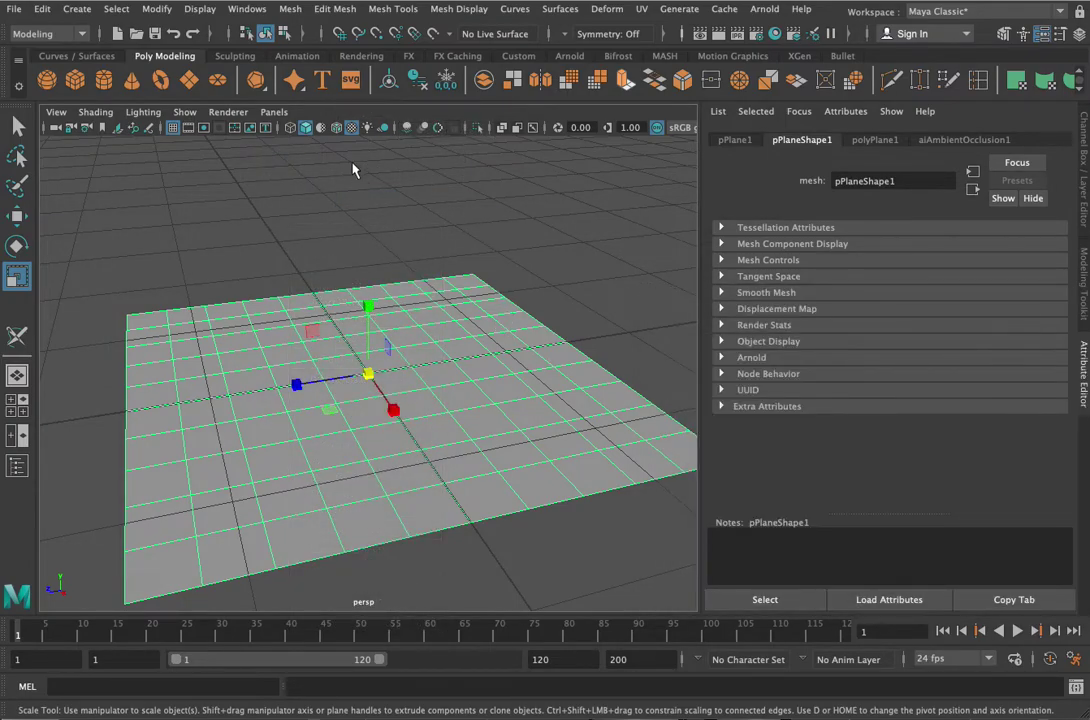
right_drag(364, 153, 381, 565)
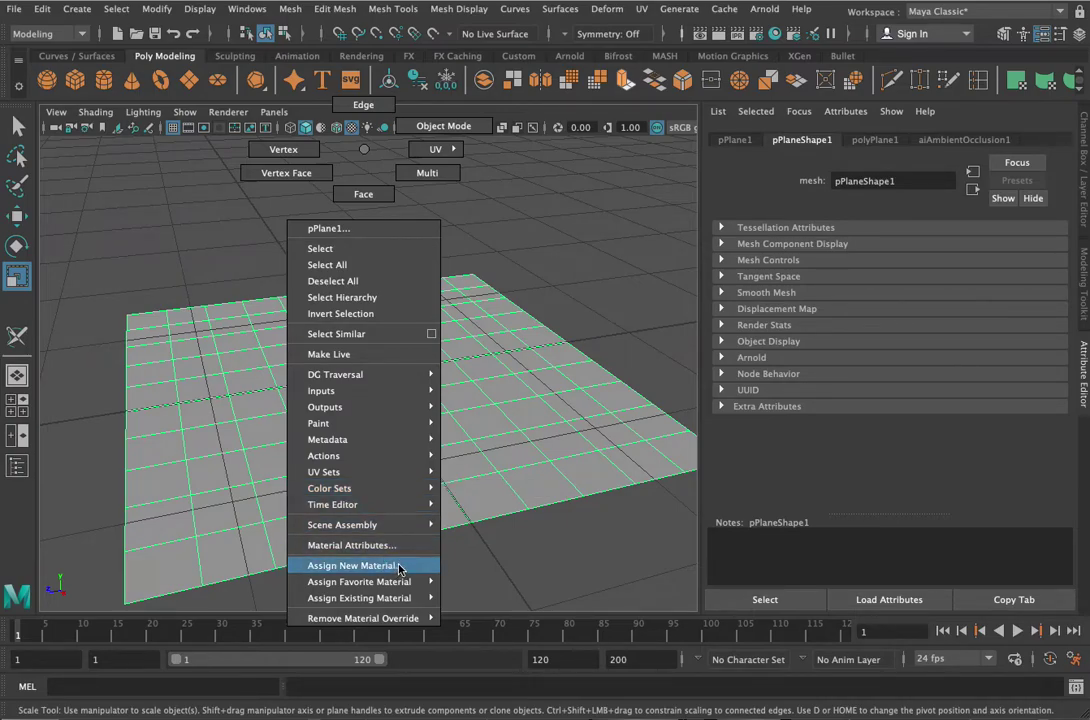
right_drag(399, 569, 400, 568)
click(720, 193)
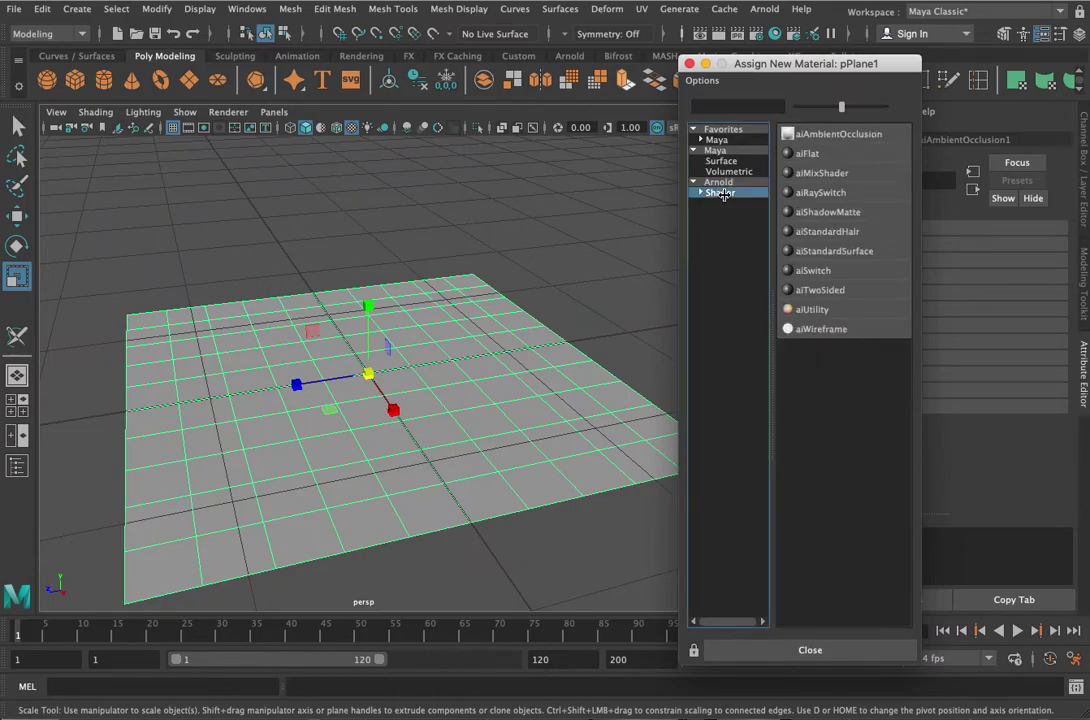
click(845, 252)
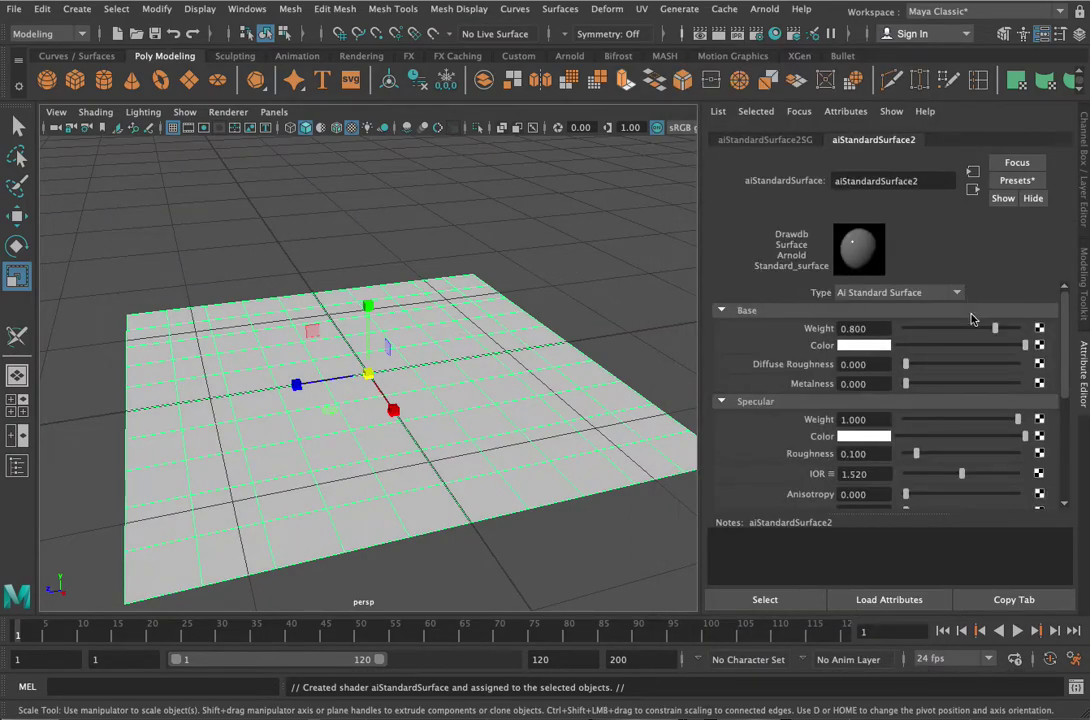
- Map the plane material's base color with a File texture using wildtextures_mossy_old_concrete_wall.jpg
click(1039, 345)
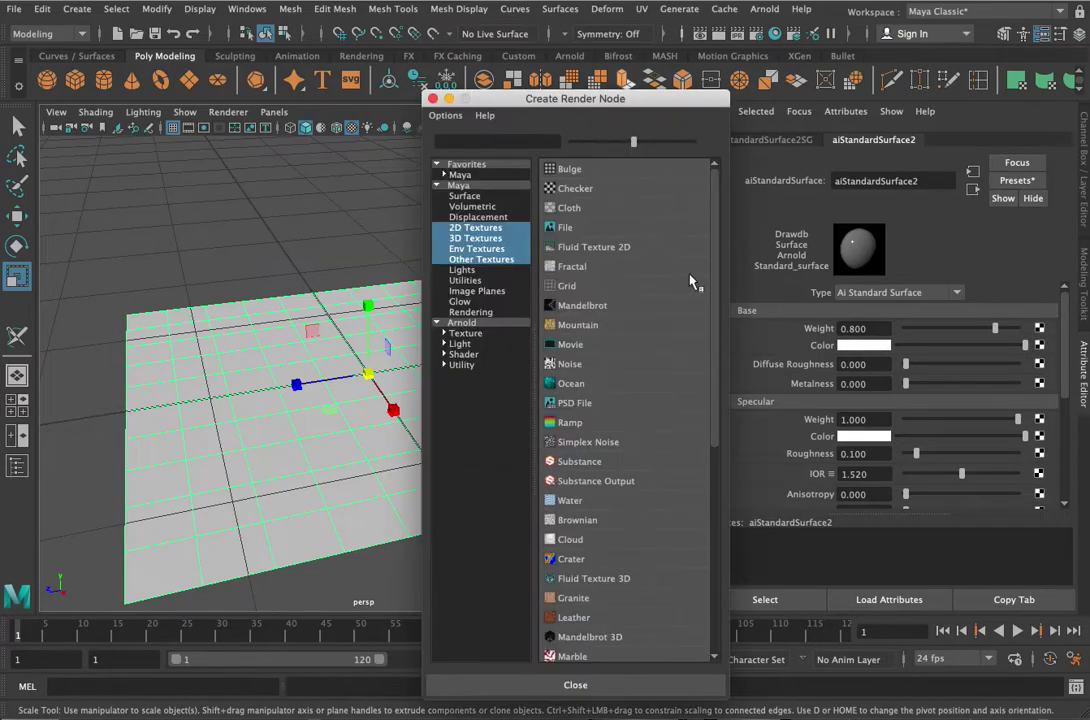
click(566, 229)
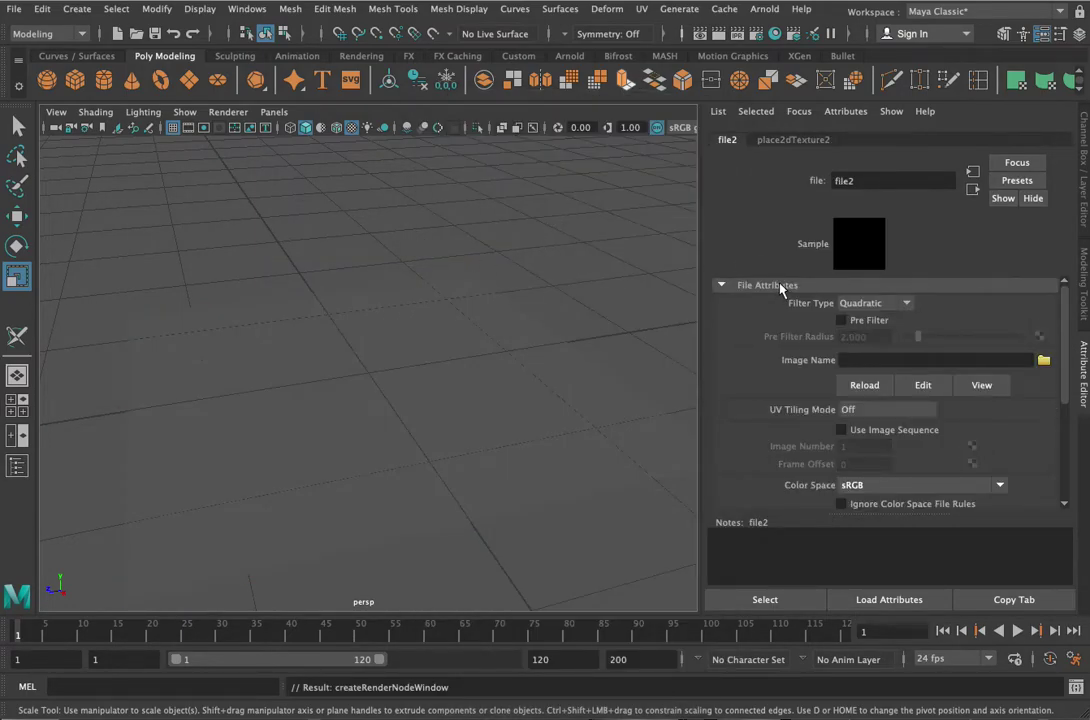
click(1043, 360)
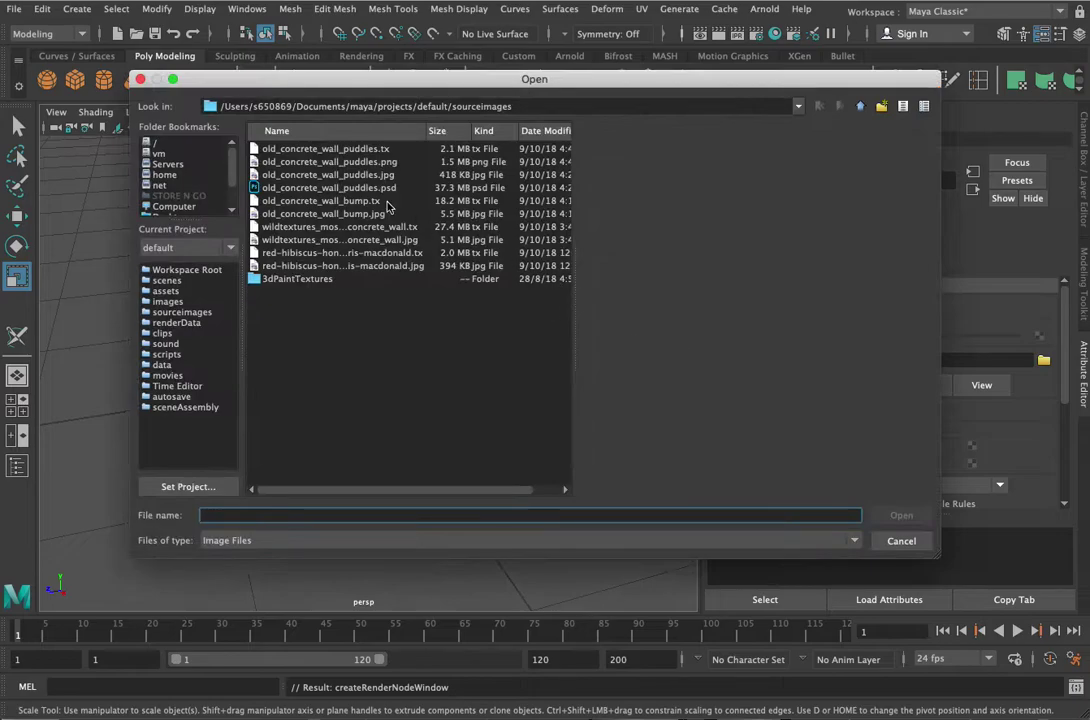
click(410, 240)
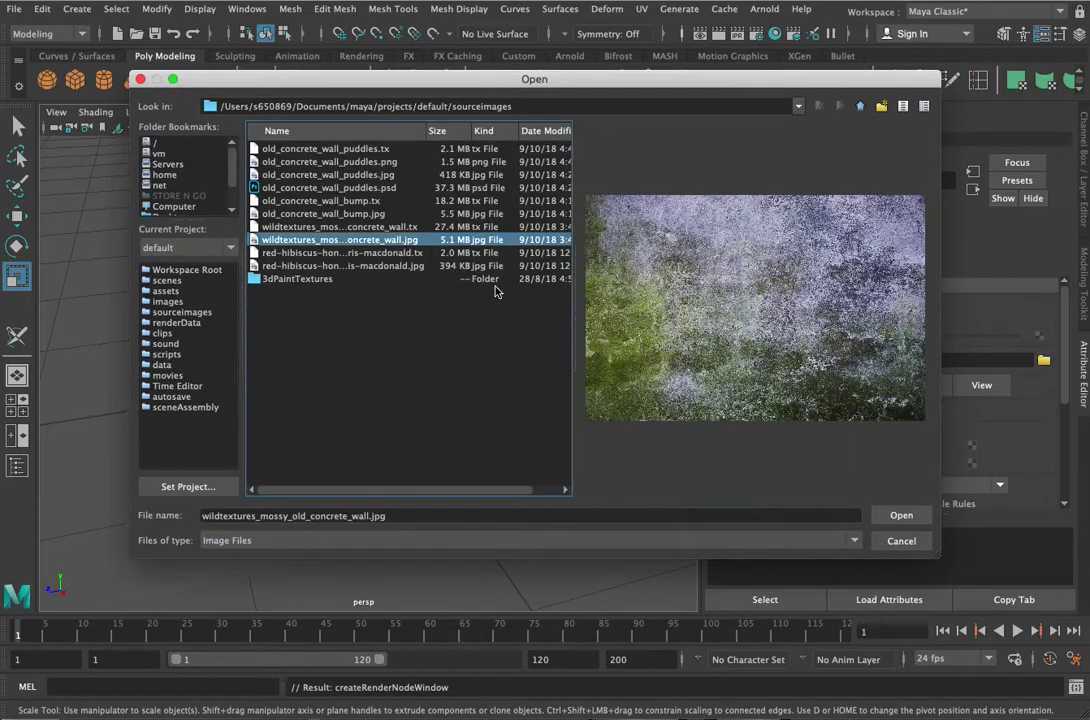
click(901, 515)
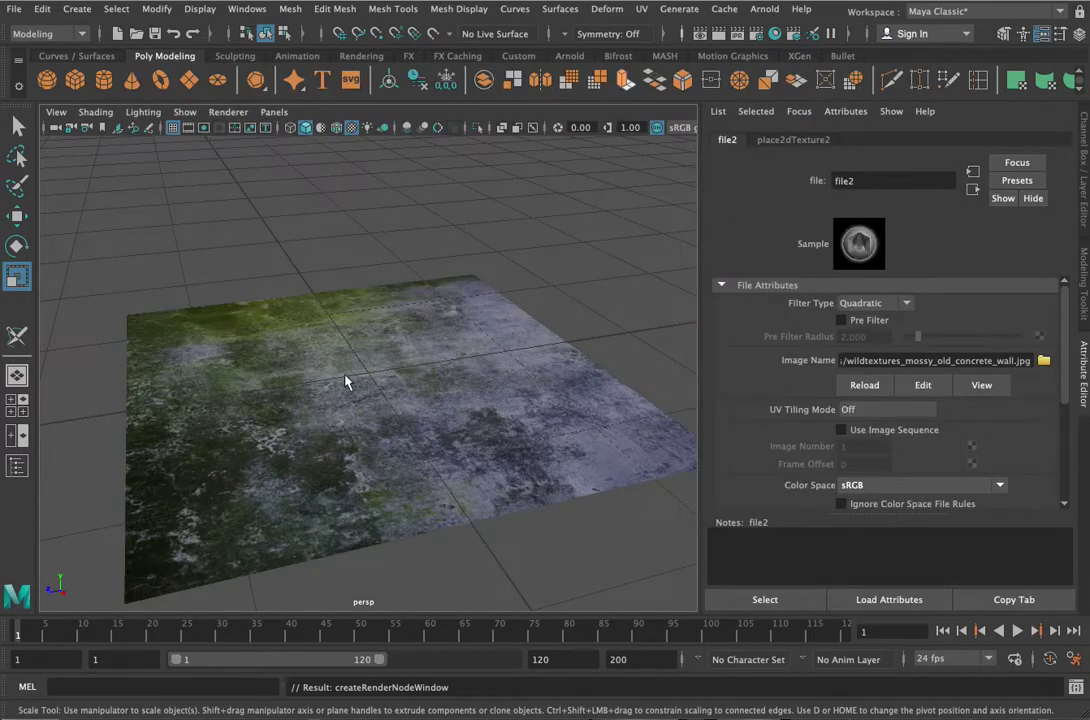
- Toggle between plain and textured shading to examine how the concrete image lies on the plane
alt+drag(415, 412, 384, 404)
key(6)
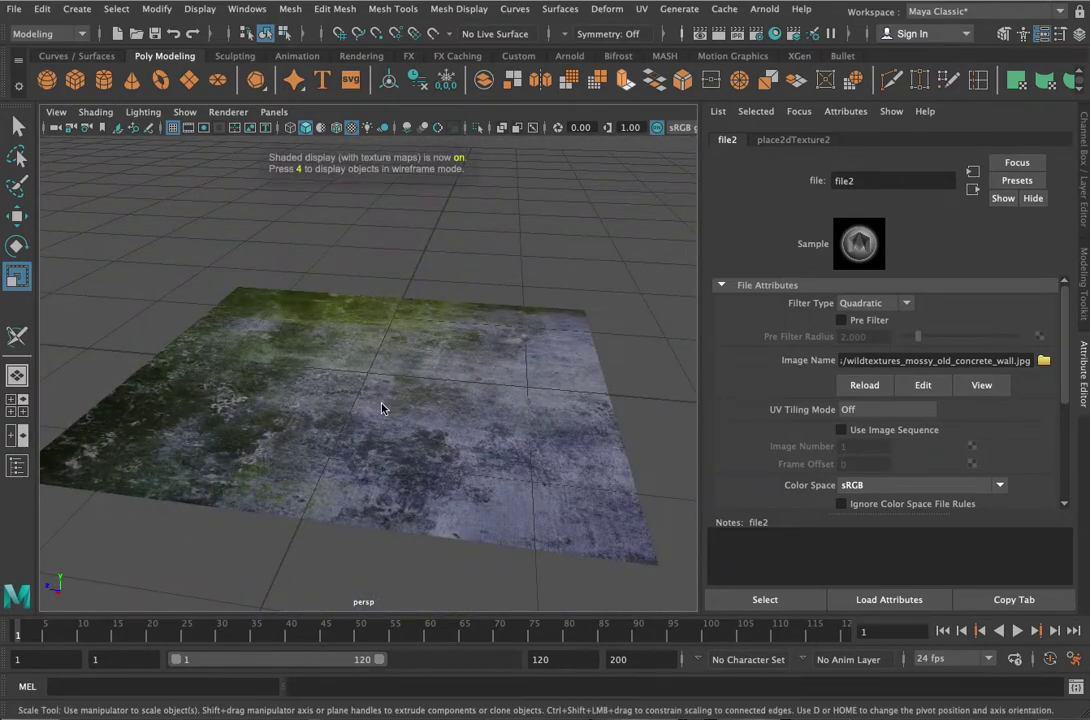
key(5)
key(6)
alt+drag(421, 461, 461, 427)
scroll(461, 427, up, 5)
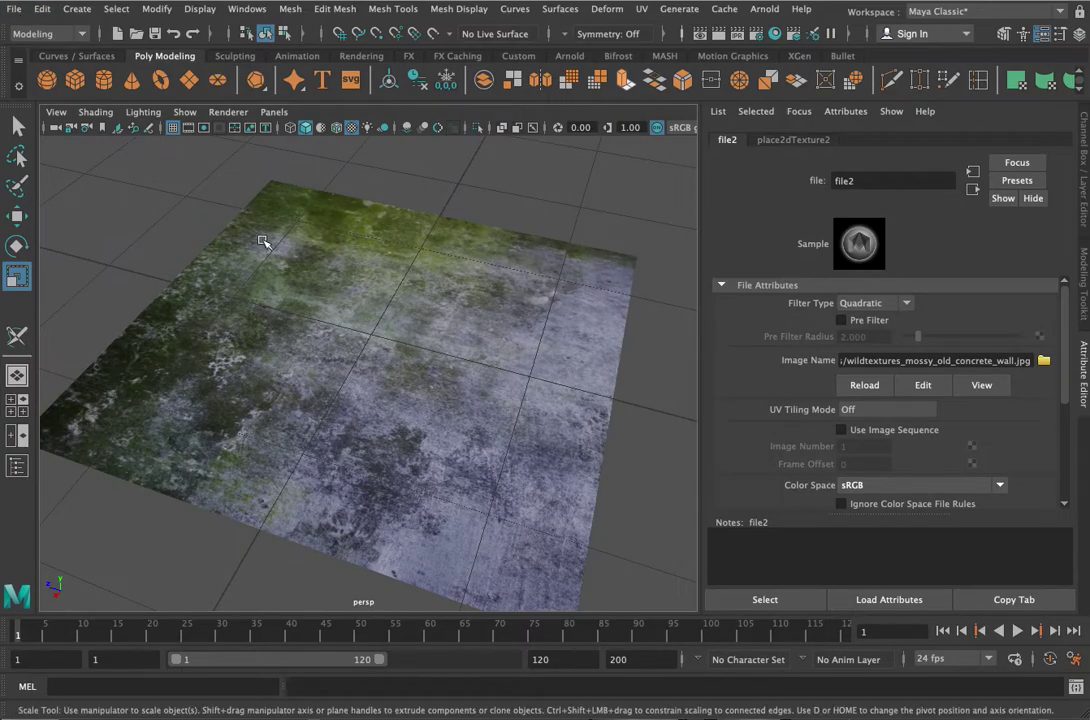
- Open the scene tshirt2.mb without saving the current scene, and maximize the perspective view
click(15, 12)
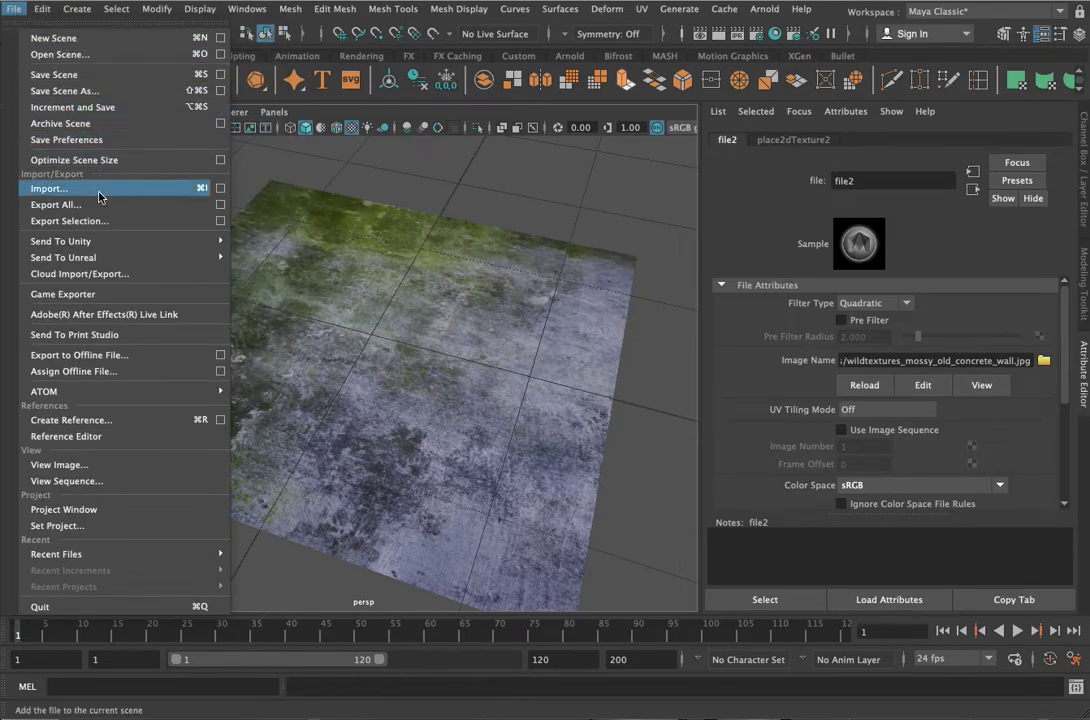
click(55, 54)
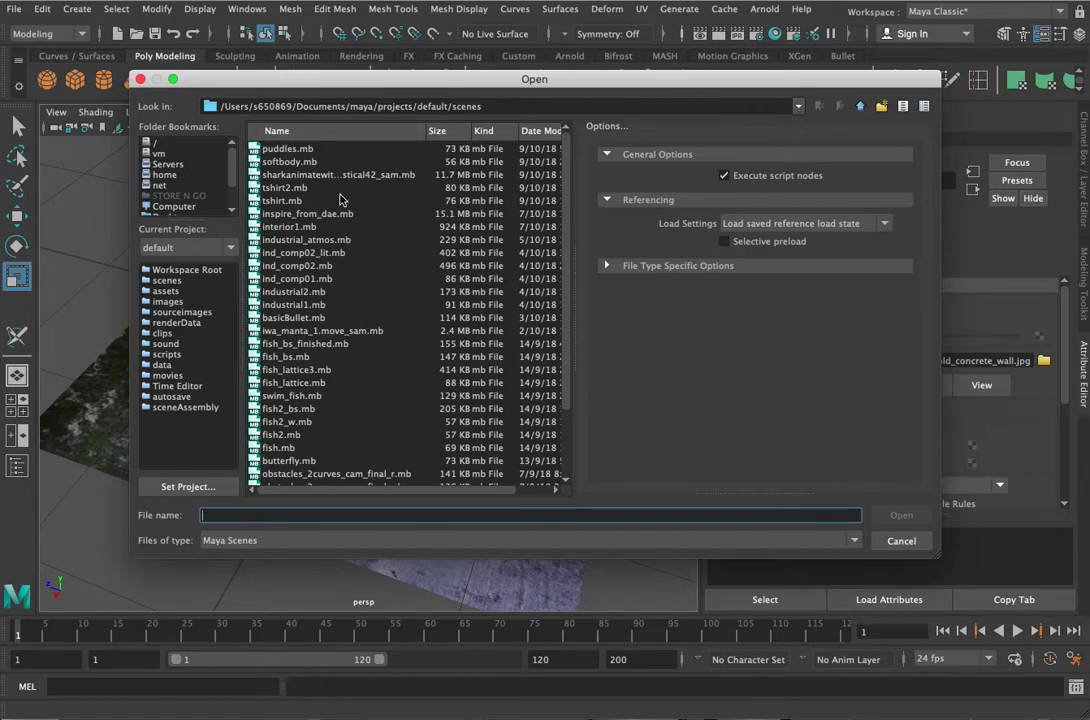
scroll(347, 212, down, 3)
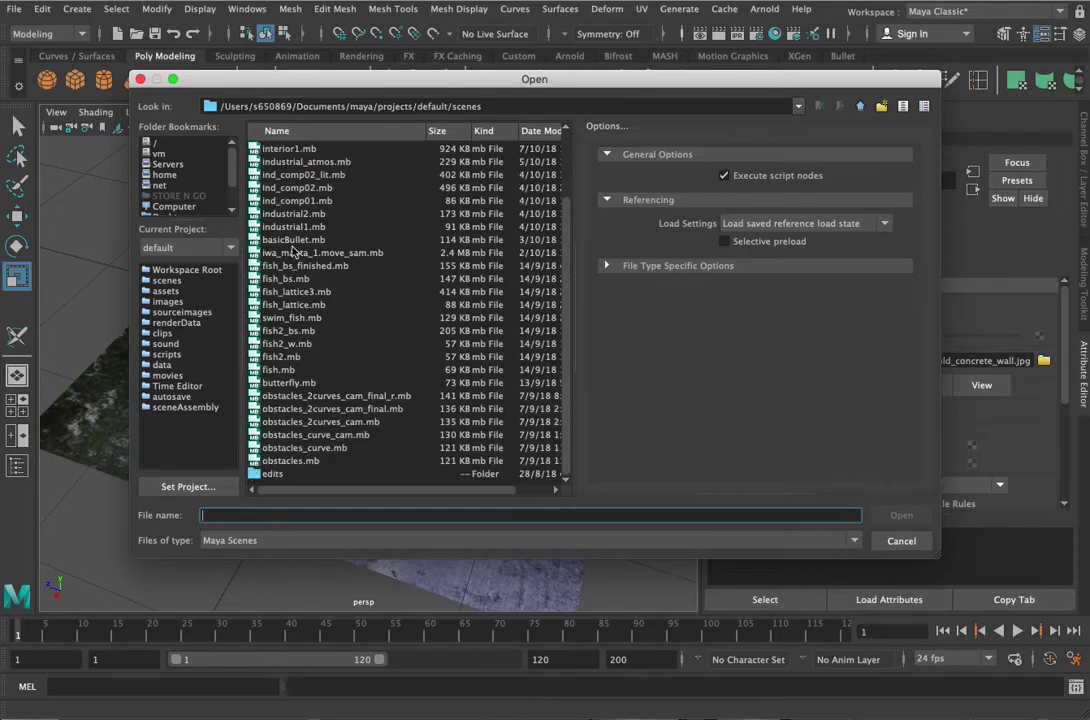
scroll(290, 230, up, 3)
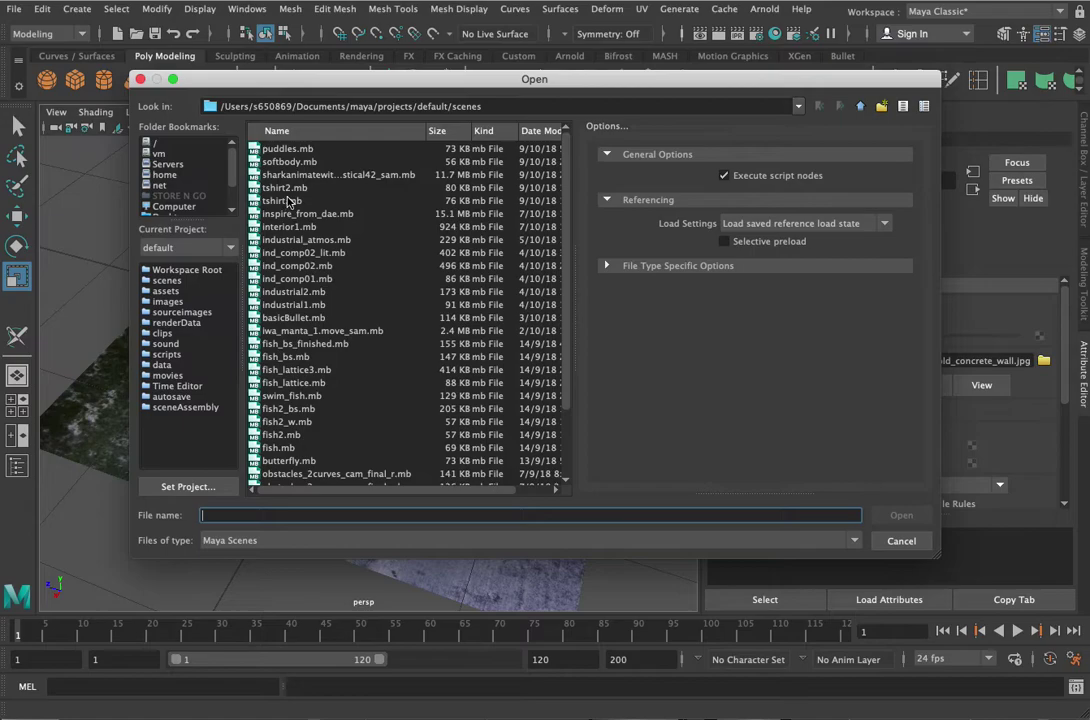
click(285, 188)
click(900, 515)
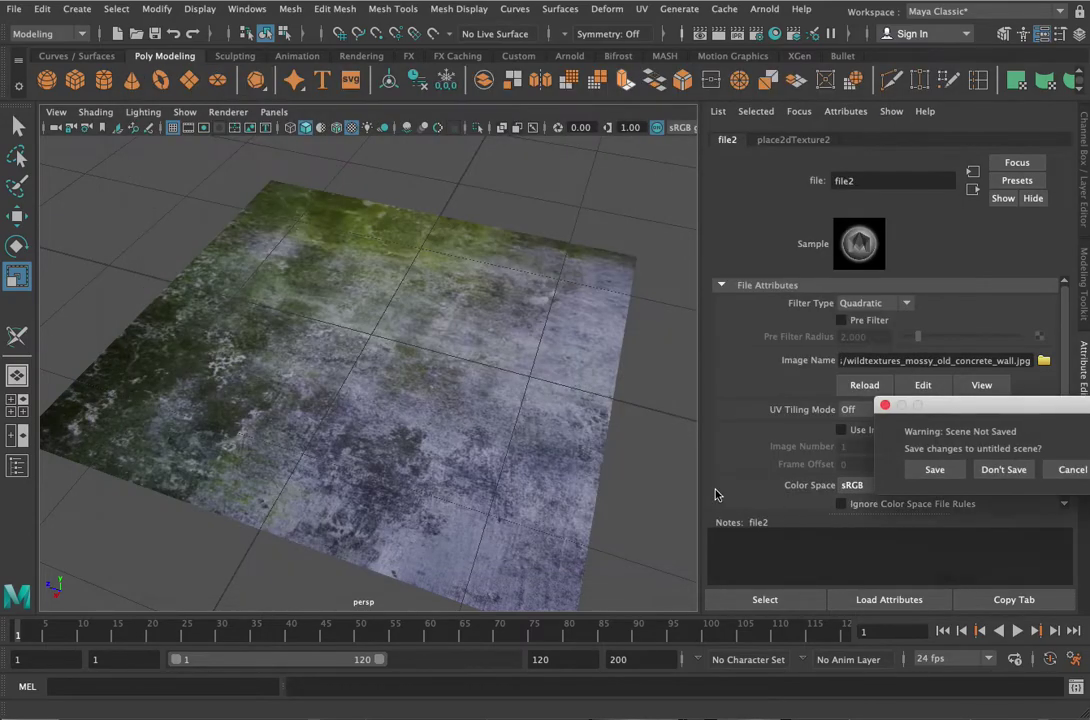
click(1003, 469)
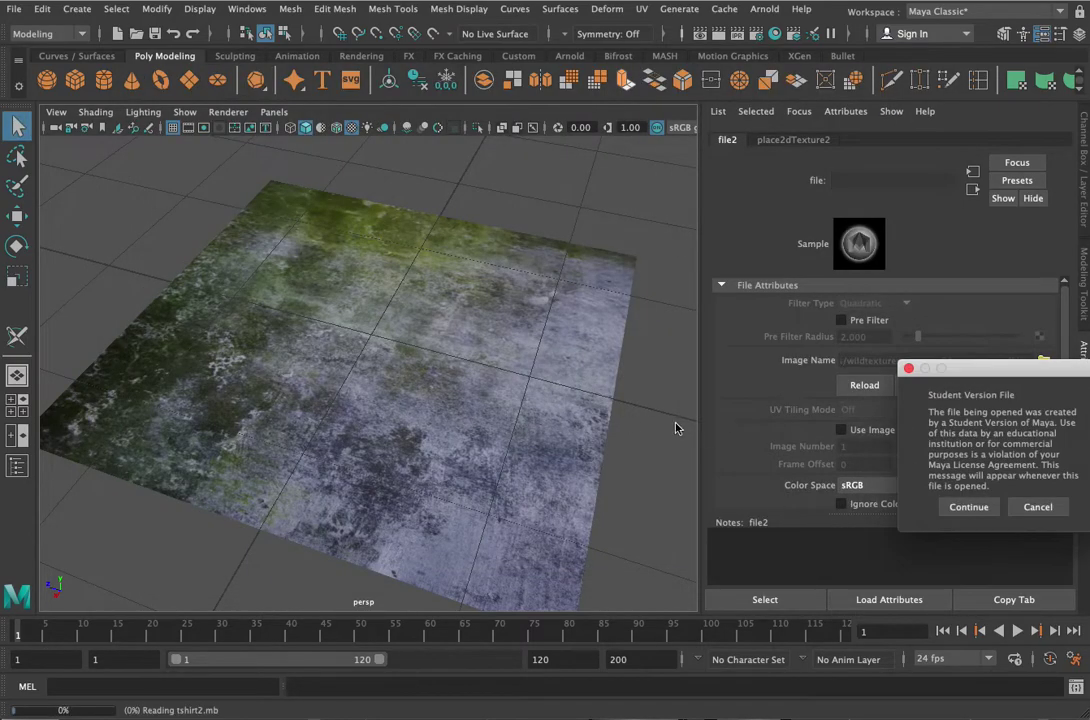
key(Return)
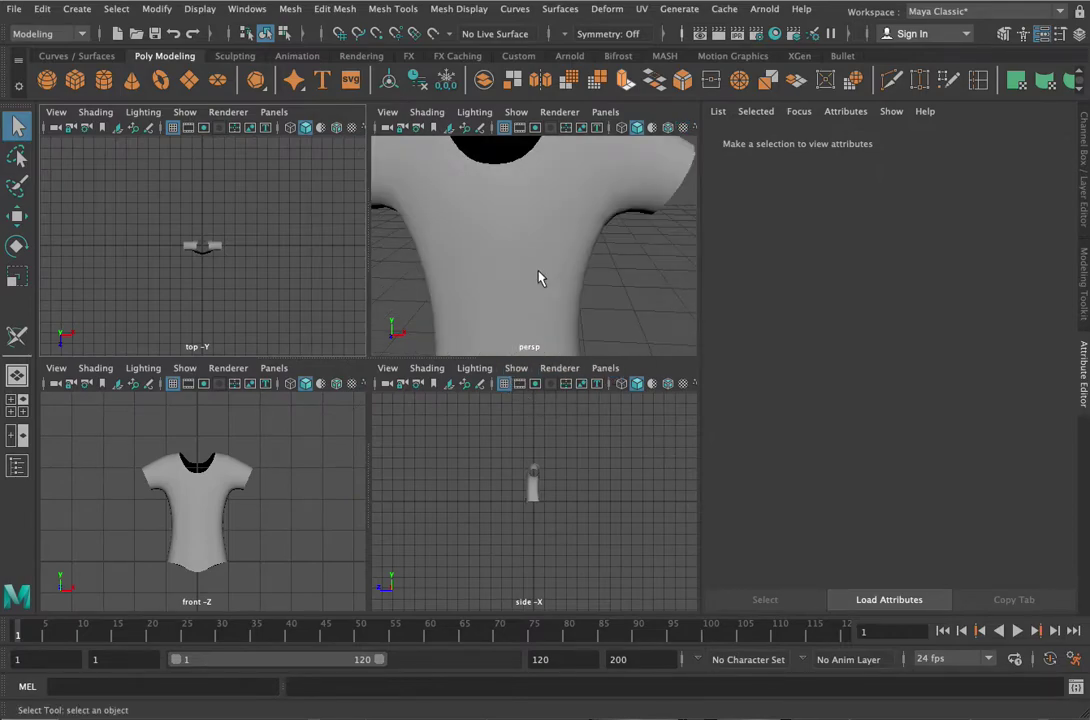
key(space)
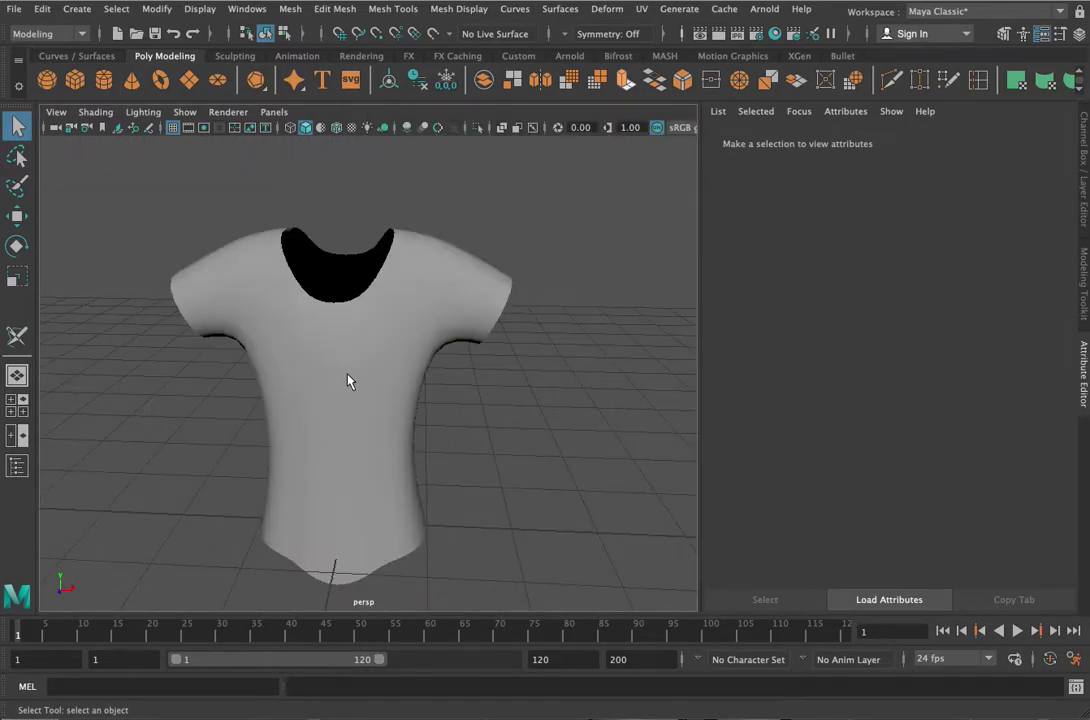
- Assign a new Arnold aiStandardSurface material to the T-shirt and set its specular weight to 0
scroll(347, 378, up, 3)
scroll(347, 378, down, 5)
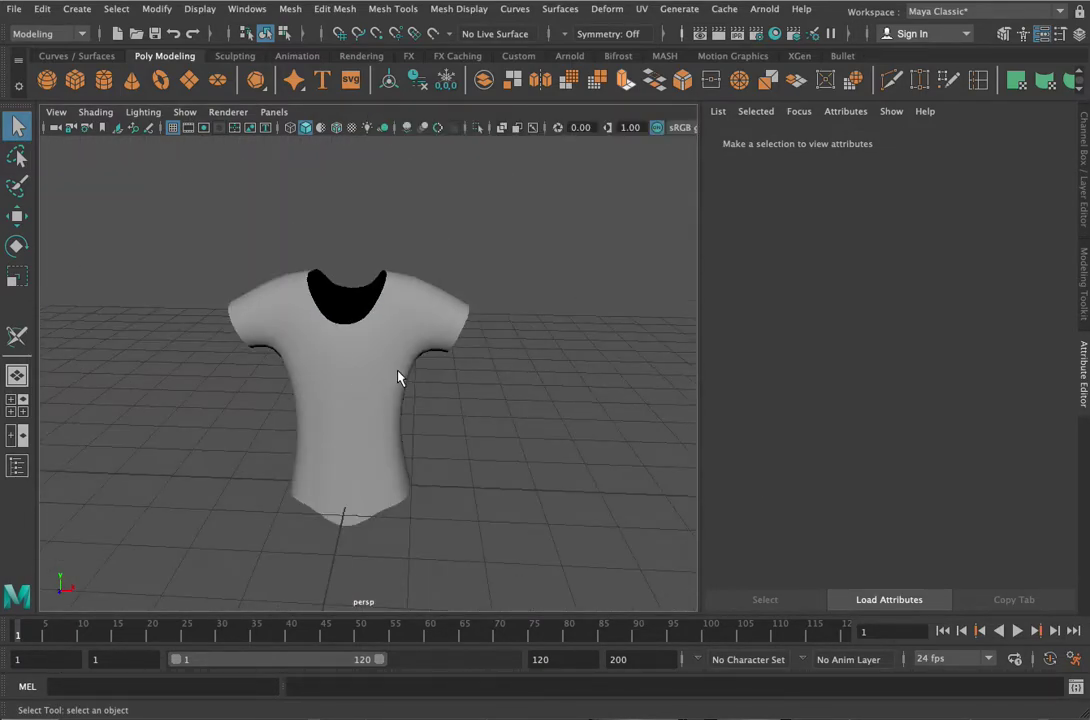
alt+drag(433, 382, 384, 382)
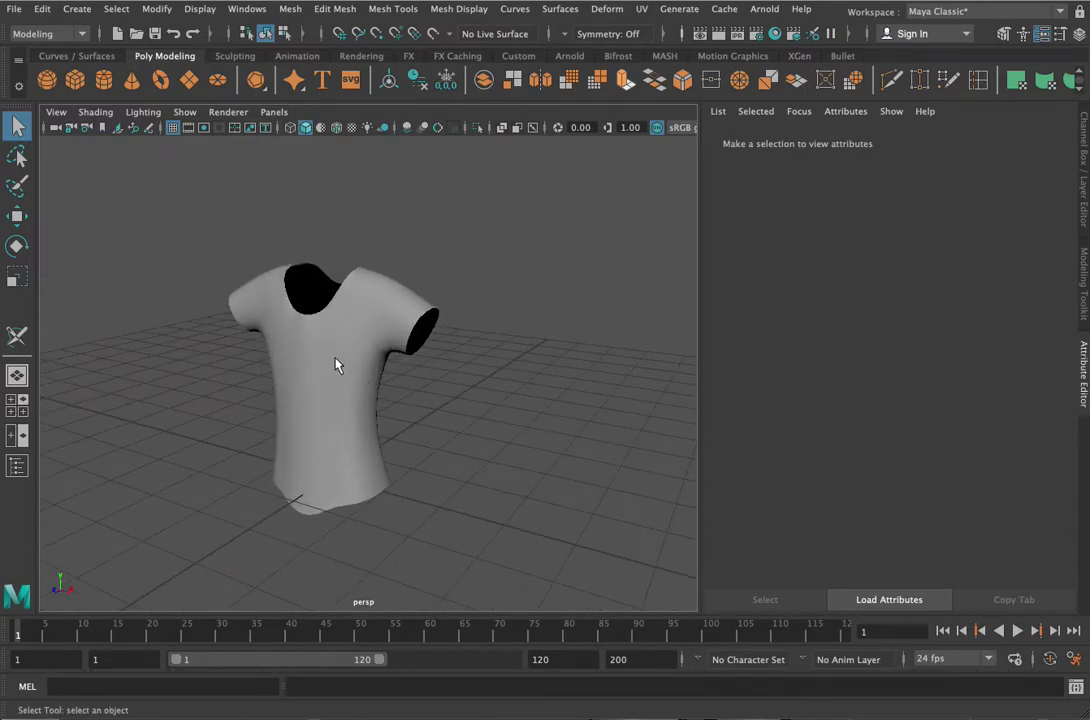
scroll(336, 365, up, 2)
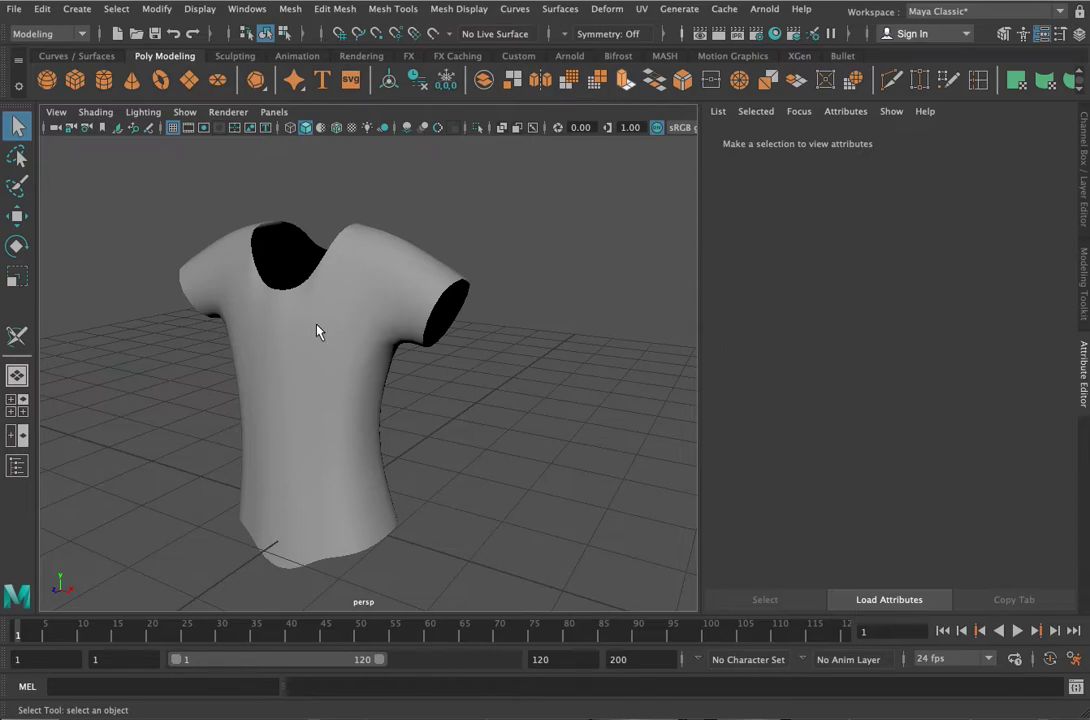
right_click(331, 336)
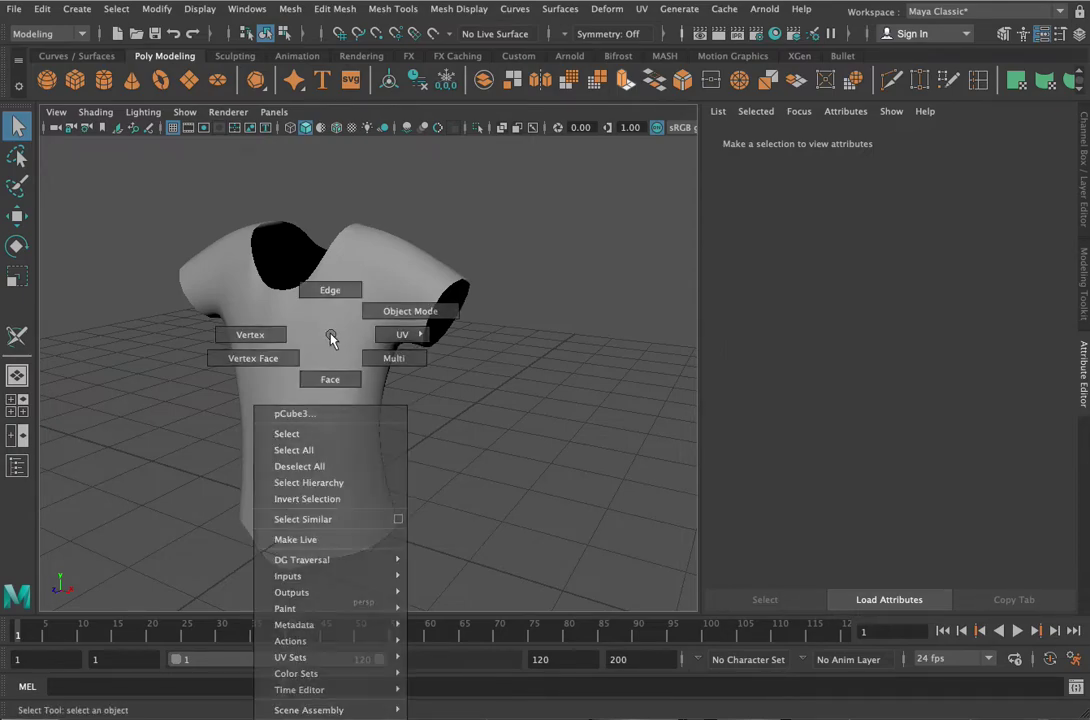
click(309, 338)
right_click(317, 328)
mouse_move(317, 328)
right_down()
mouse_move(334, 613)
mouse_move(515, 396)
mouse_move(410, 303)
right_up()
right_drag(358, 176, 395, 585)
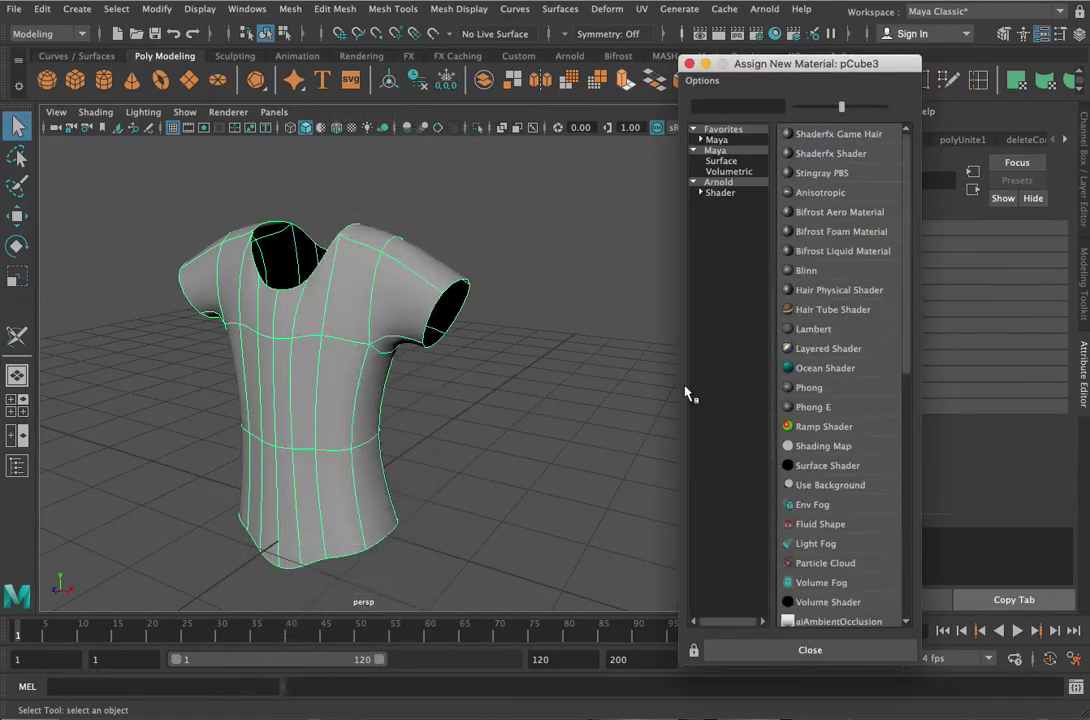
click(720, 192)
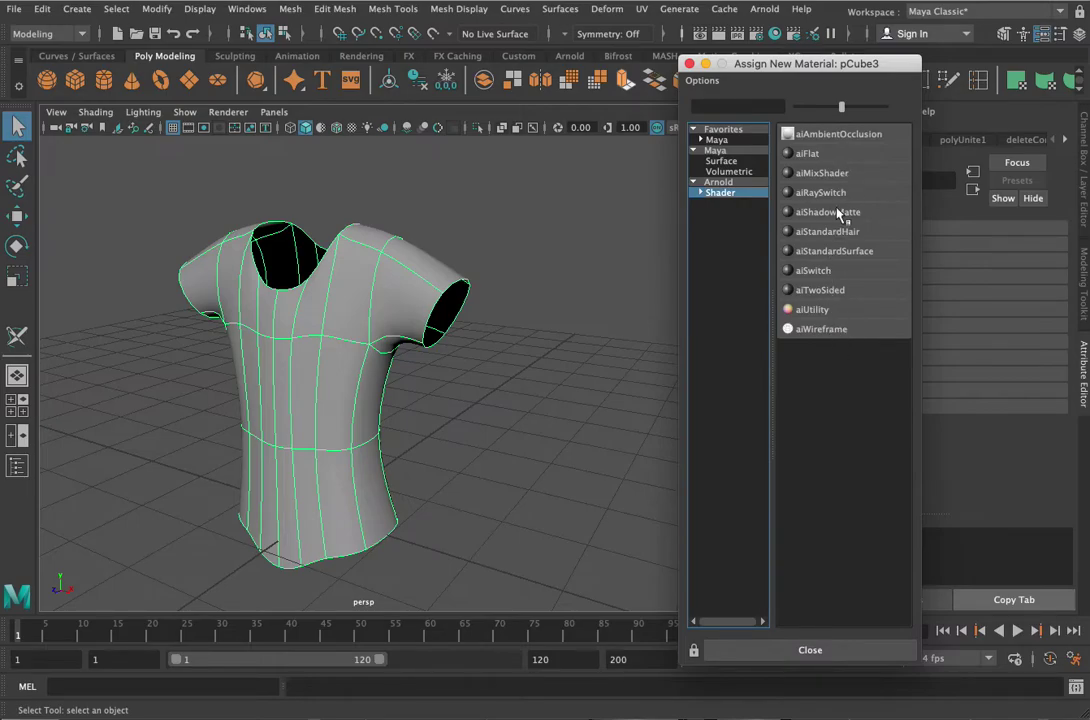
click(870, 252)
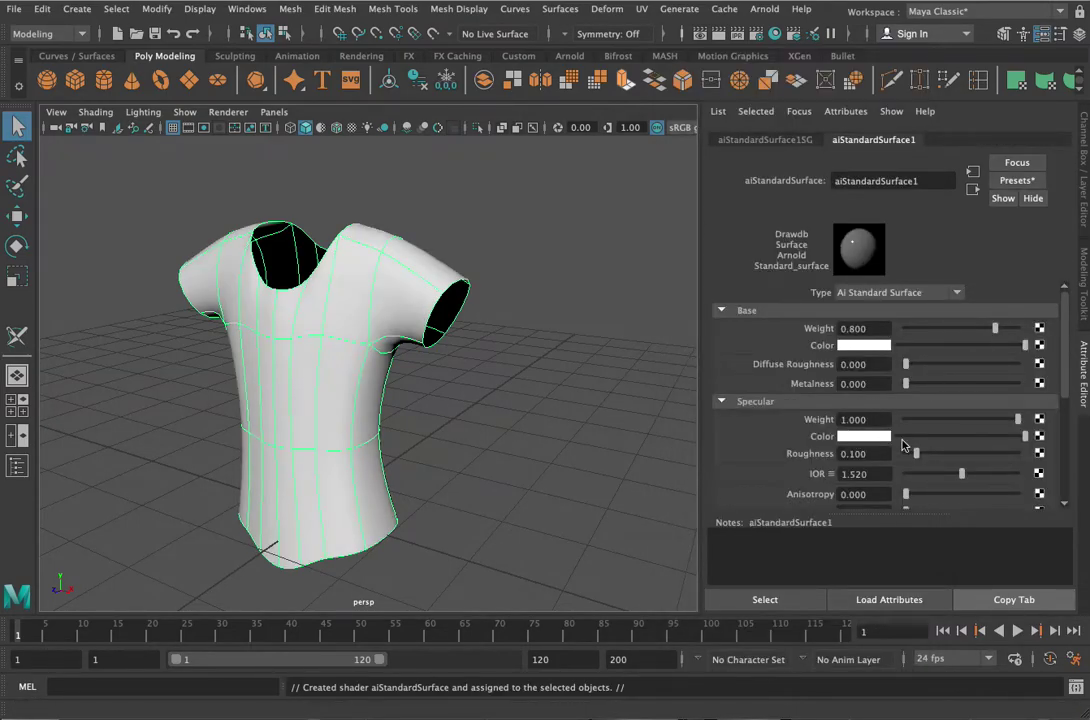
drag(1019, 424, 845, 421)
- Map the T-shirt material's base color with a File texture using the red hibiscus honu Hawaiian pattern JPG
click(1038, 346)
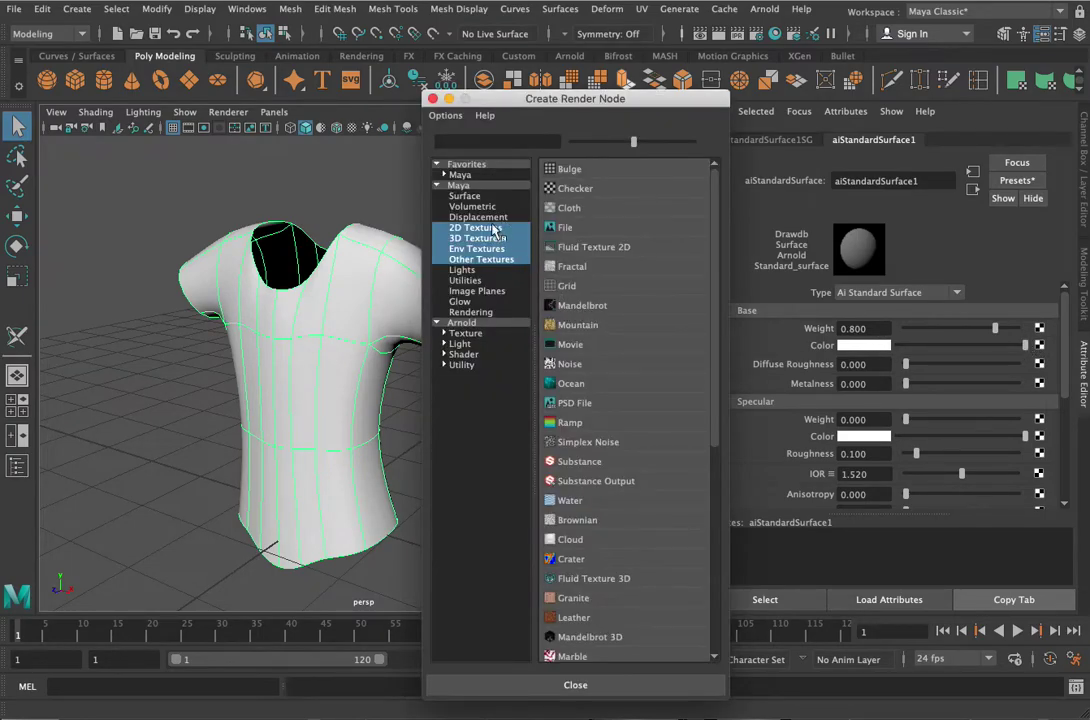
click(567, 228)
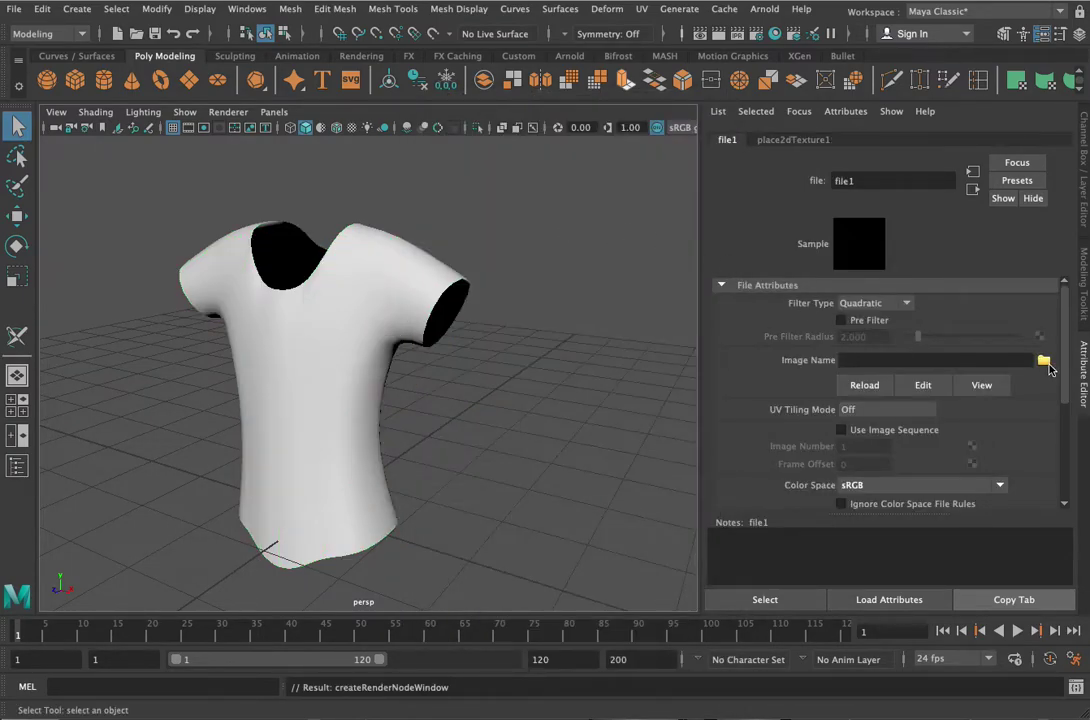
click(1040, 359)
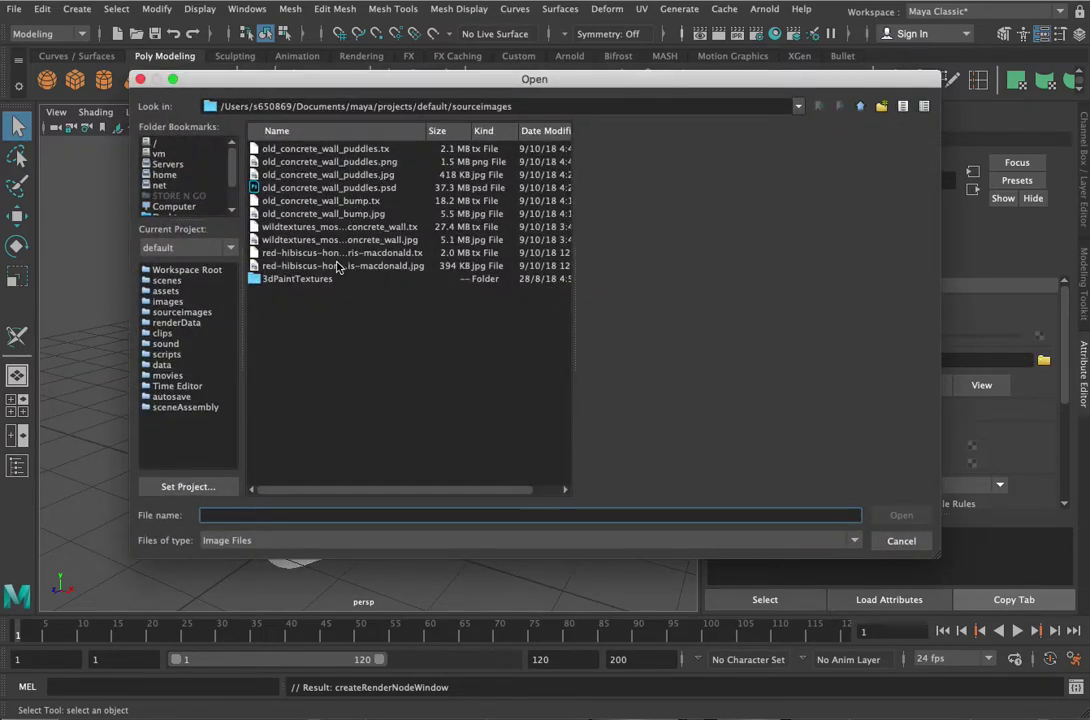
click(338, 265)
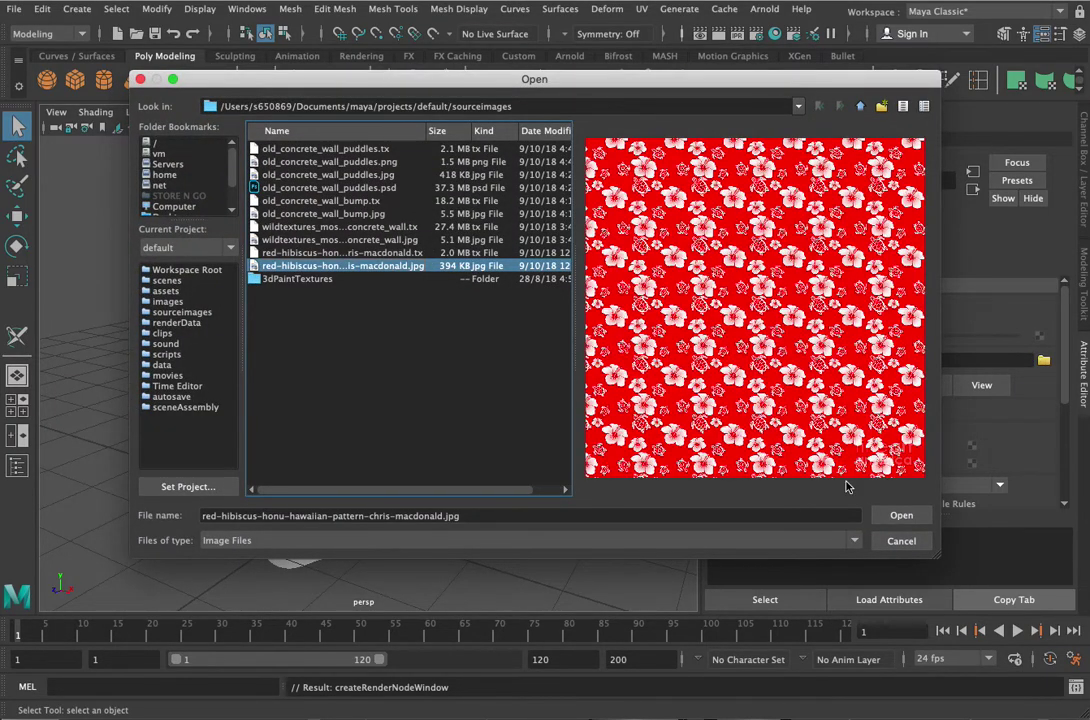
click(901, 515)
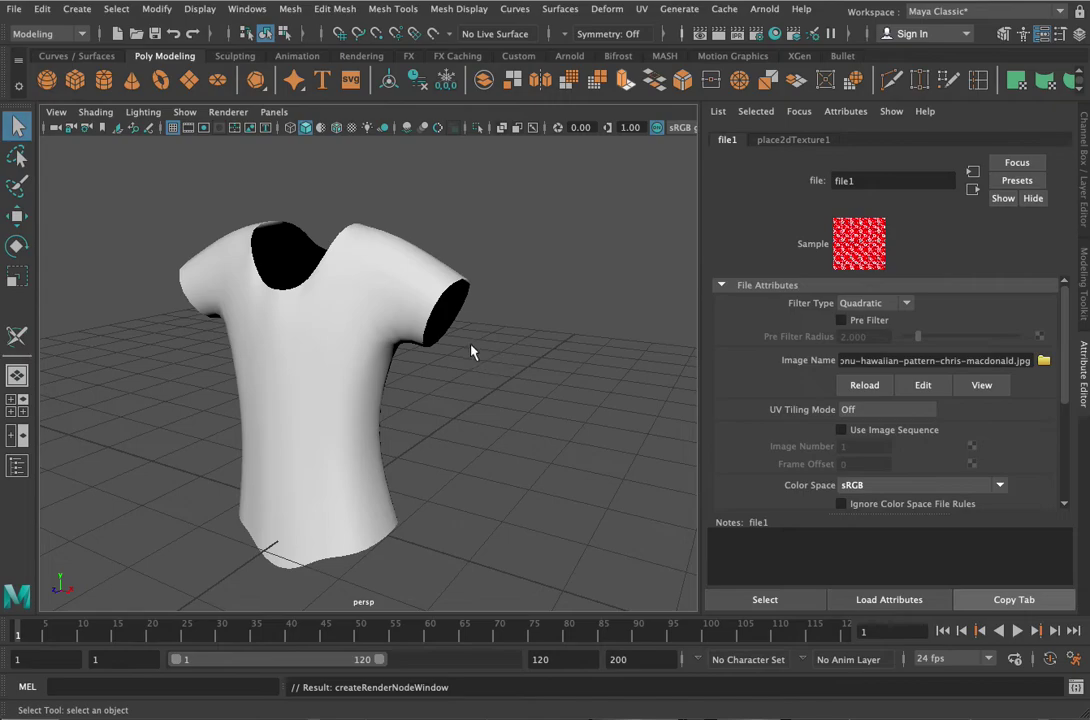
- Turn on textured shading and examine the pattern on the T-shirt's chest, sleeves and sides
key(6)
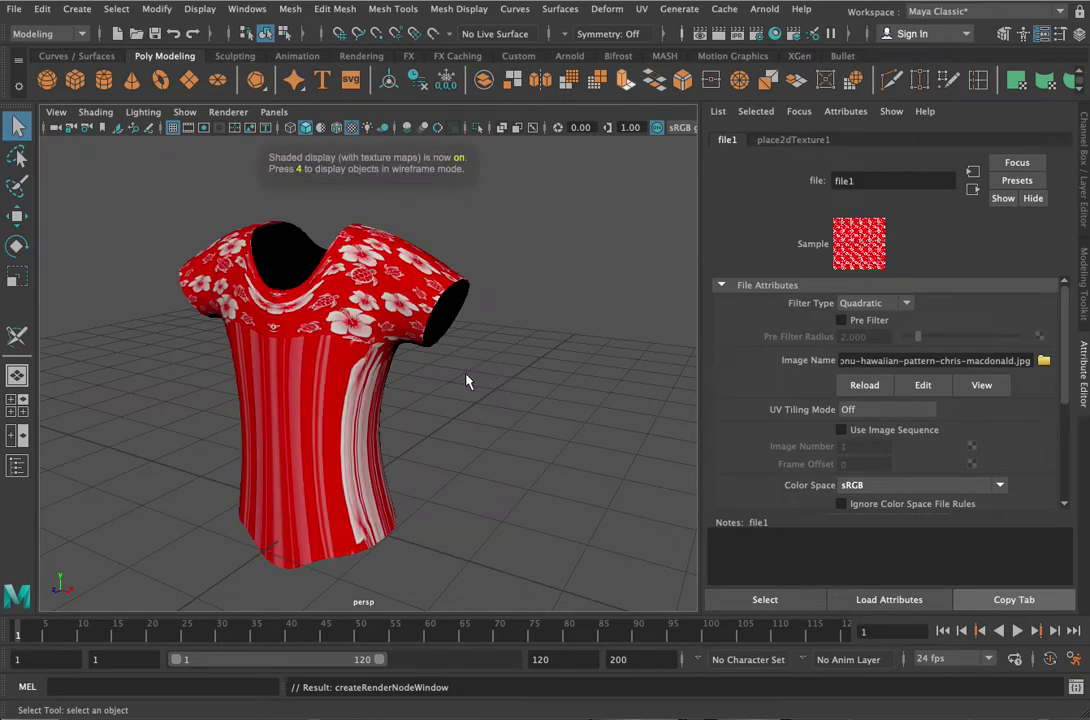
alt+drag(489, 377, 581, 379)
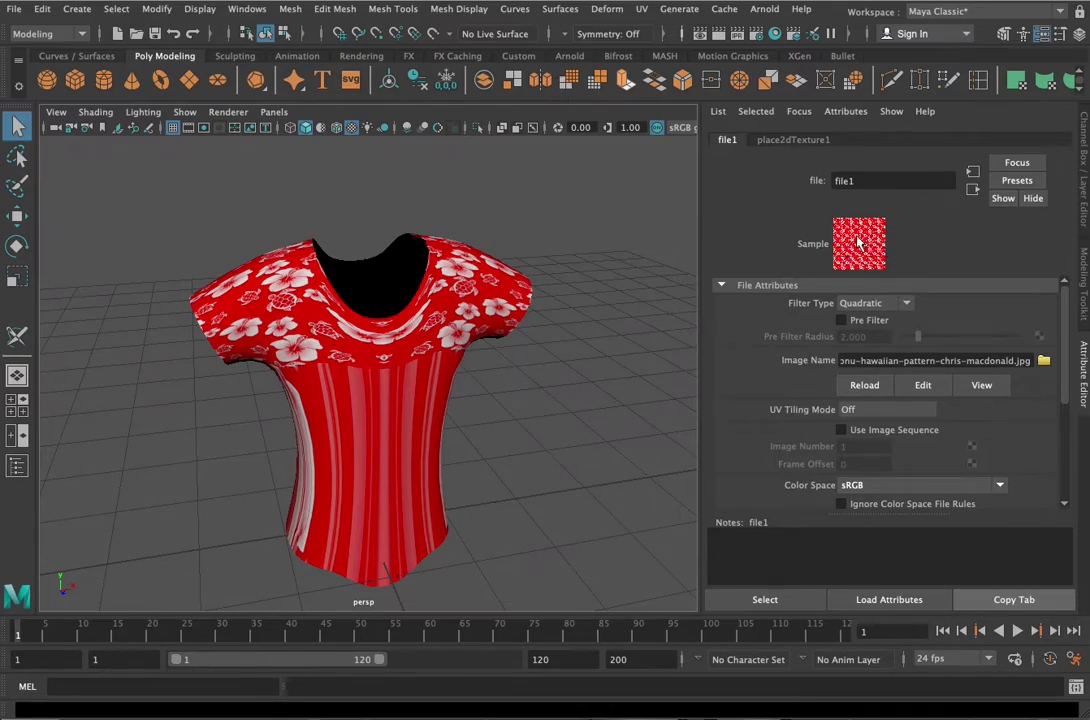
alt+drag(358, 266, 380, 252)
alt+drag(389, 311, 447, 459)
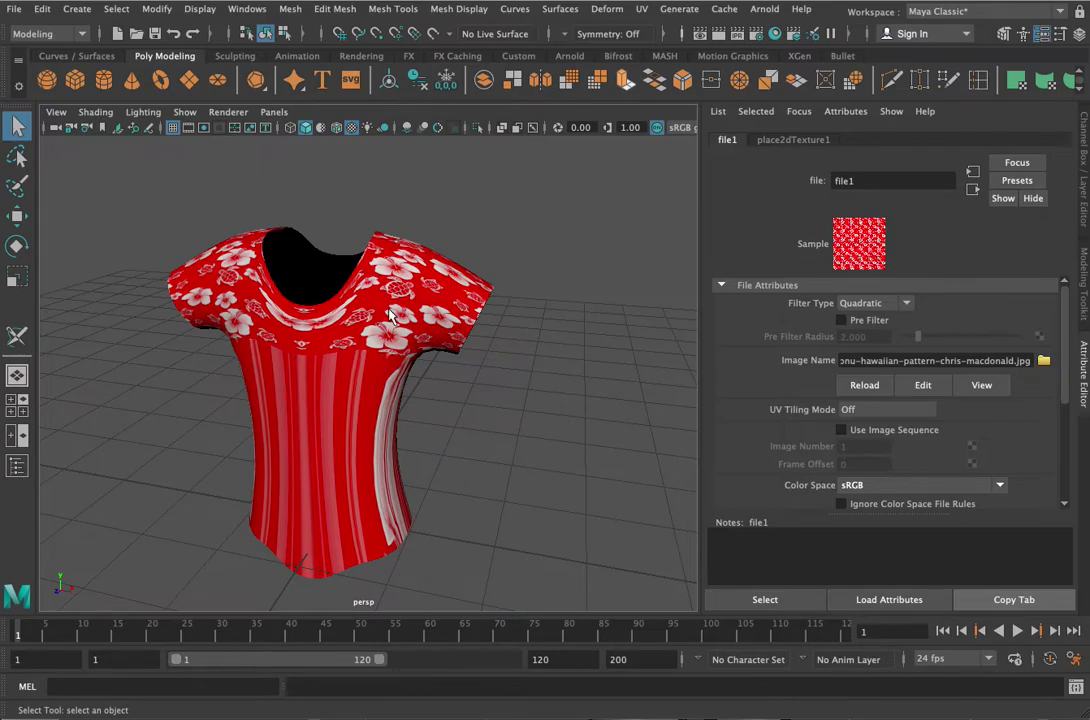
- Switch to the UV Editing workspace and widen the perspective view beside the UV Editor
click(520, 213)
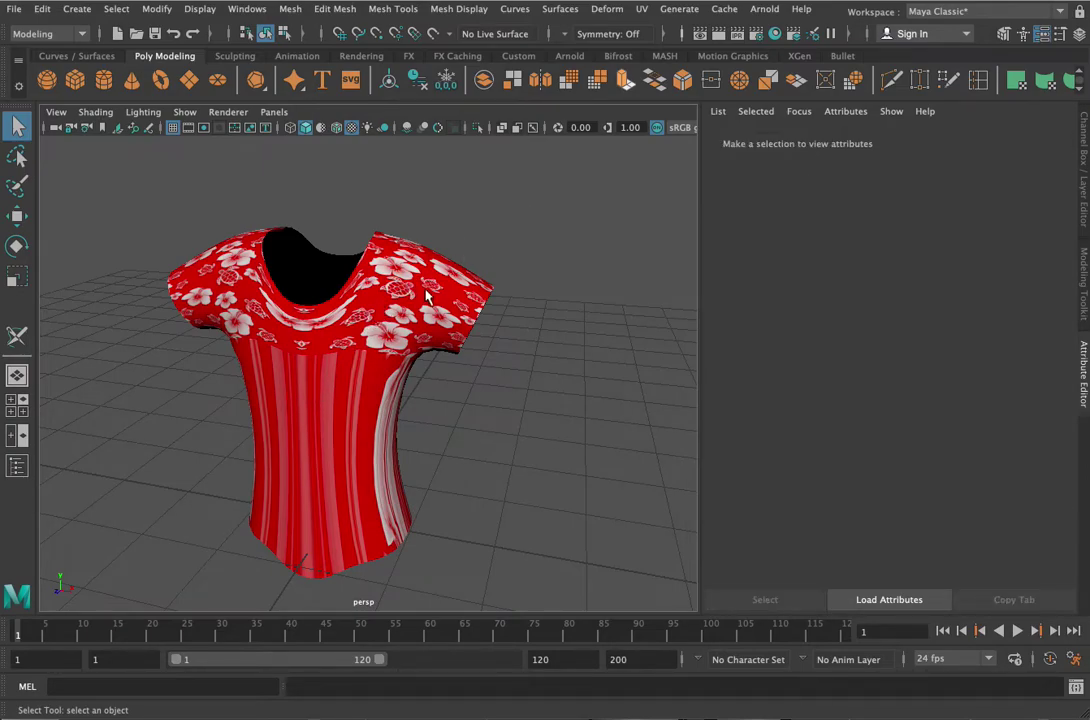
click(425, 293)
click(545, 210)
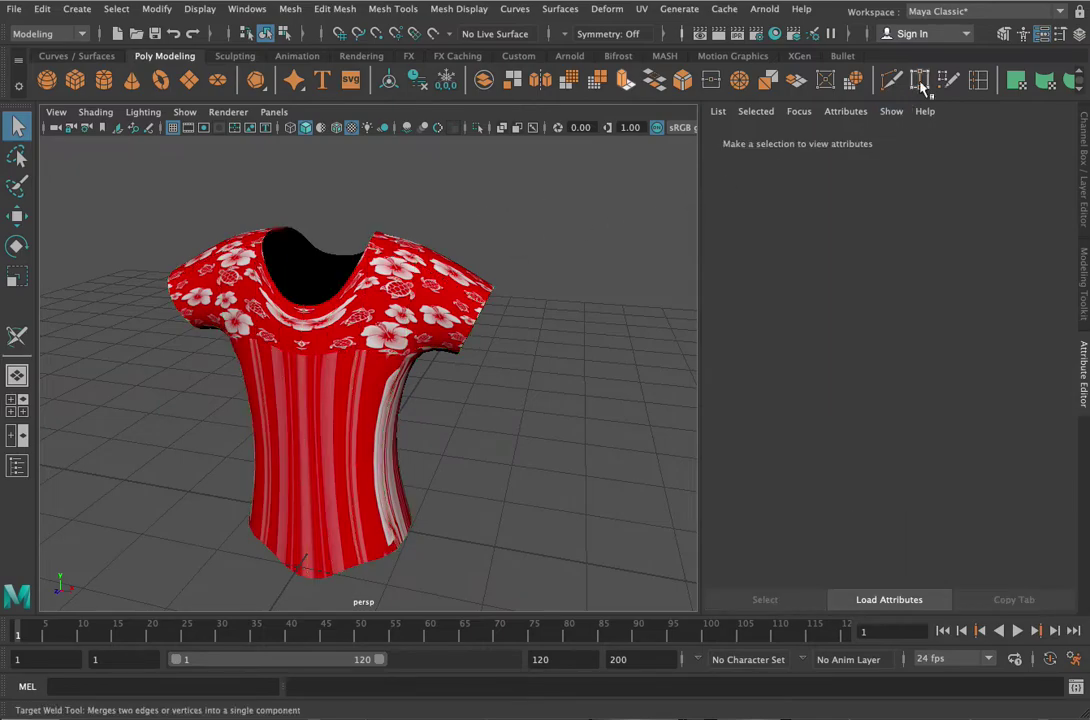
click(1061, 12)
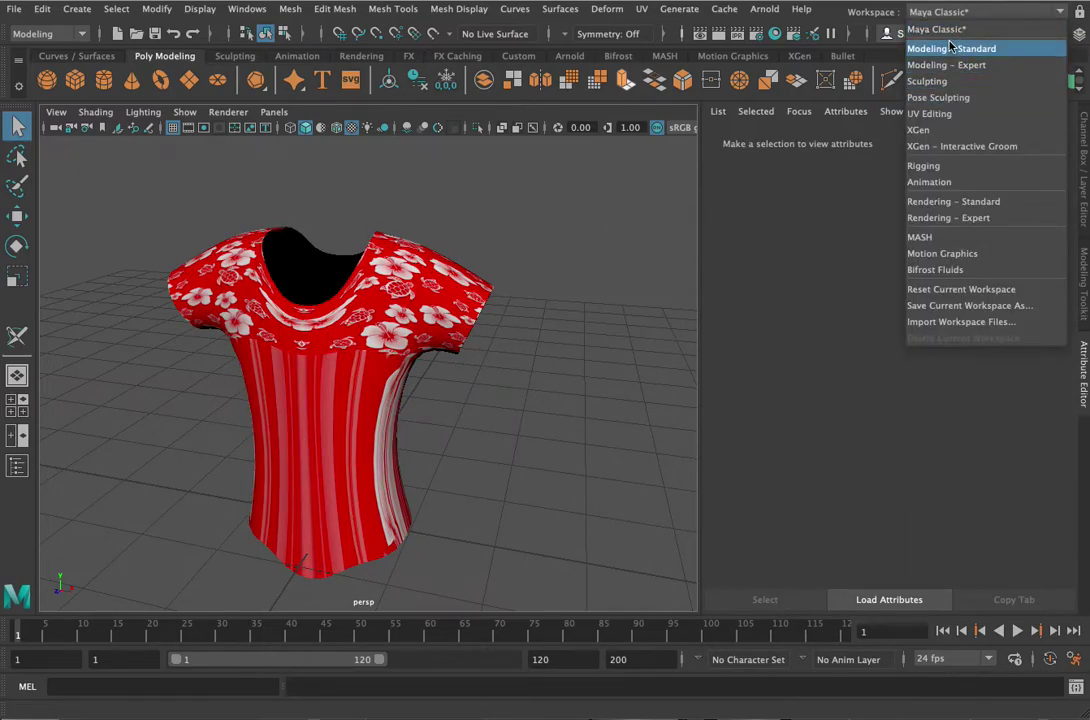
click(992, 114)
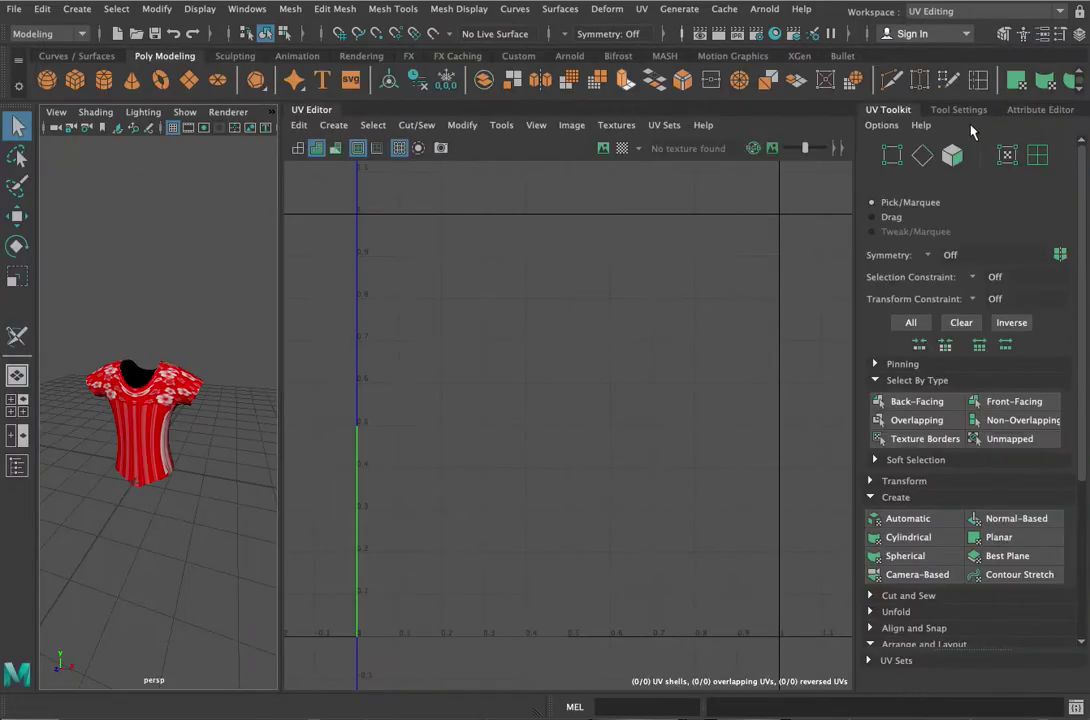
drag(283, 265, 457, 266)
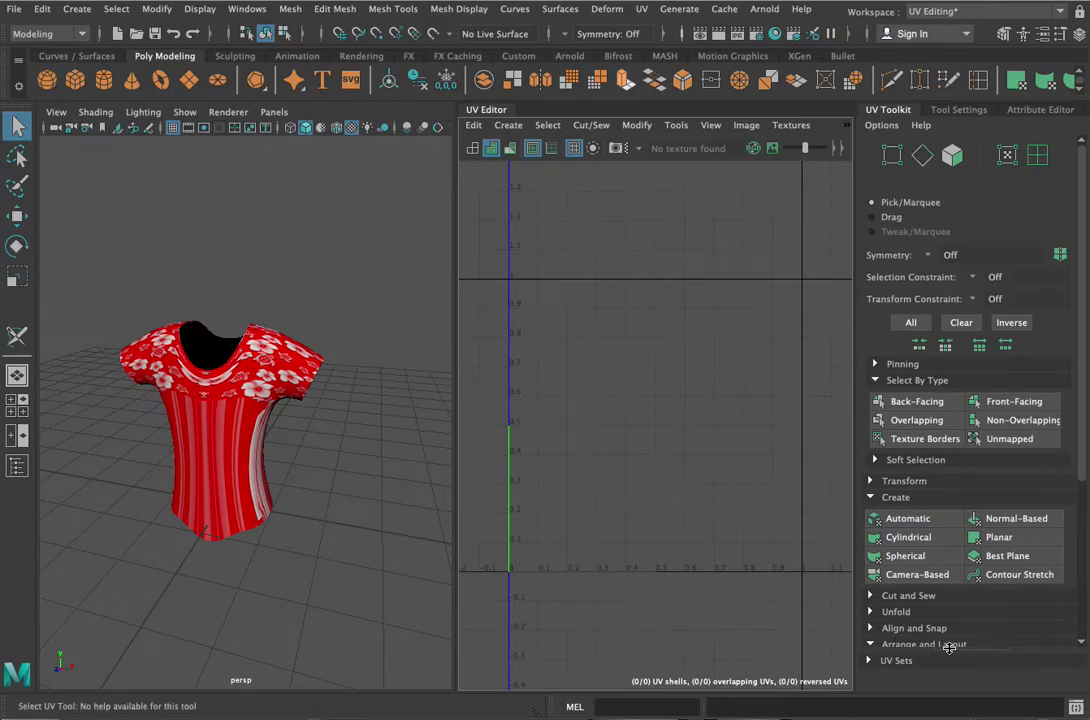
- Collapse the Select By Type, Create, and Arrange and Layout sections of the UV Toolkit
click(876, 381)
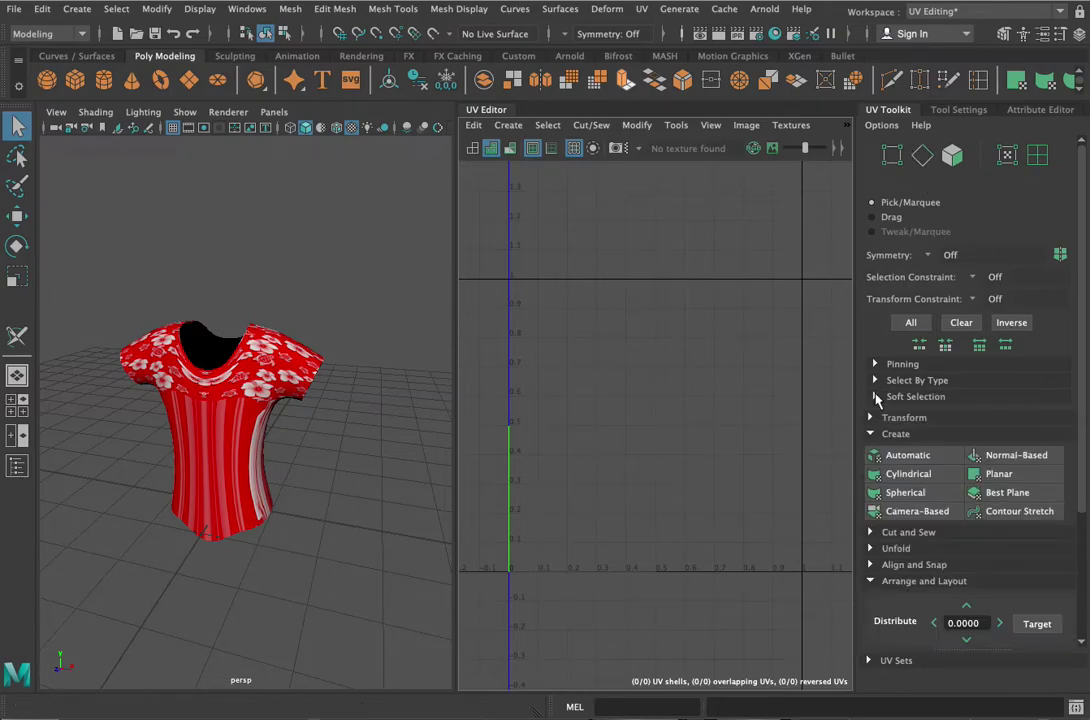
click(871, 434)
click(883, 500)
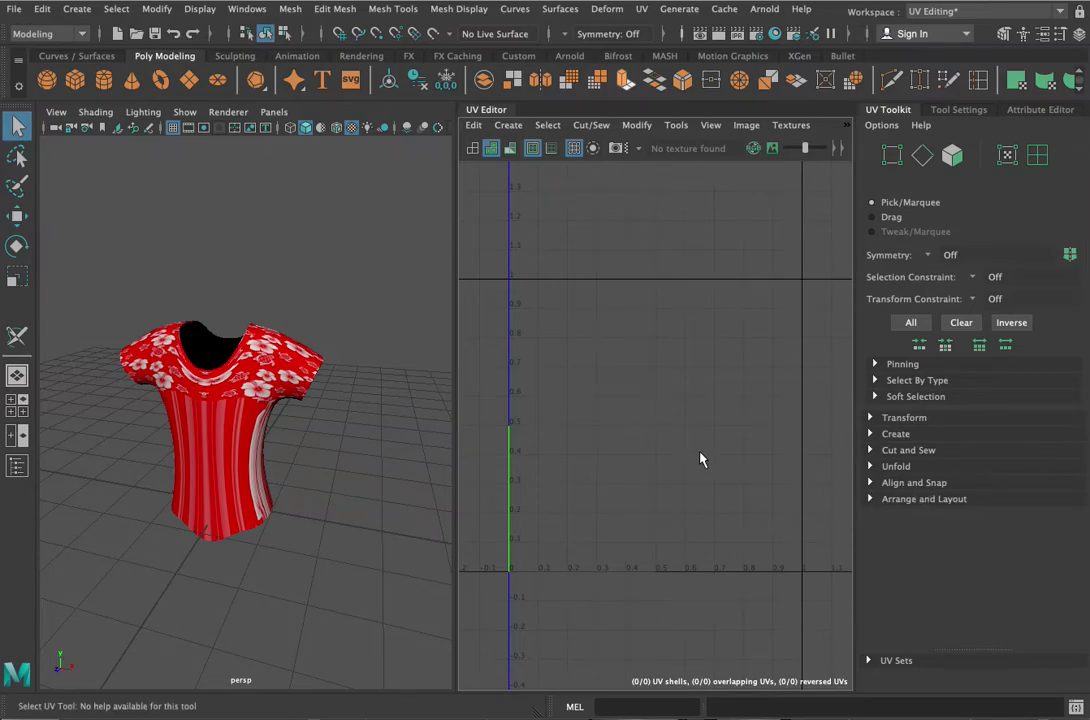
- Select the T-shirt so its UVs load, and give the UV Editor more width
alt+drag(224, 437, 200, 336)
click(198, 336)
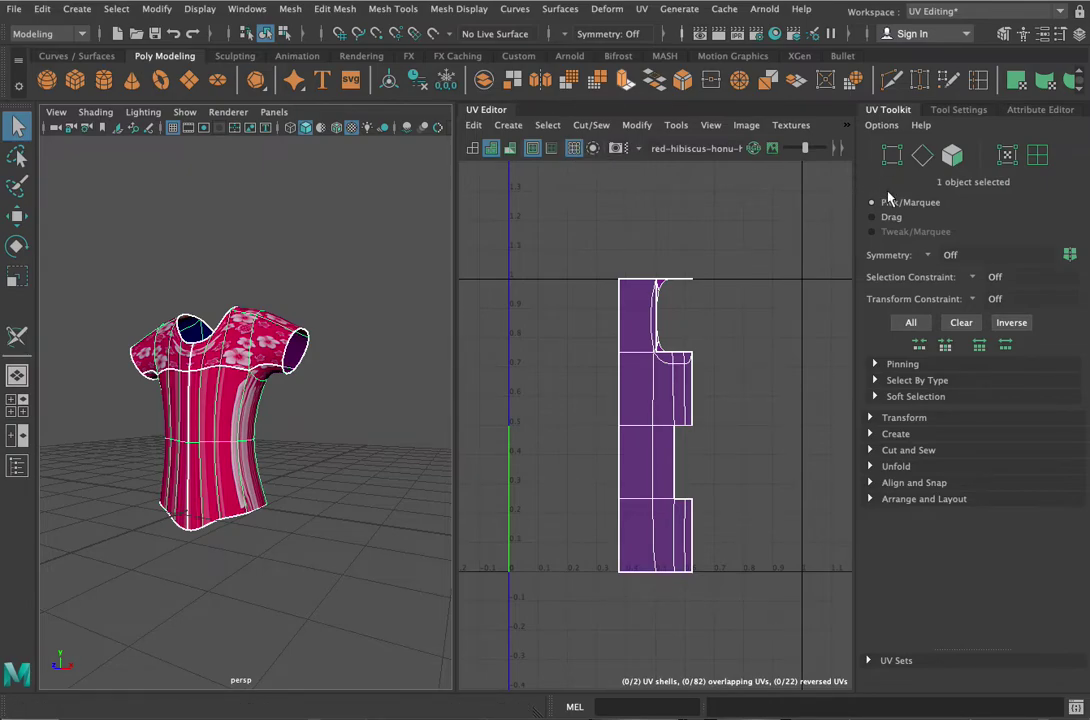
drag(455, 214, 421, 220)
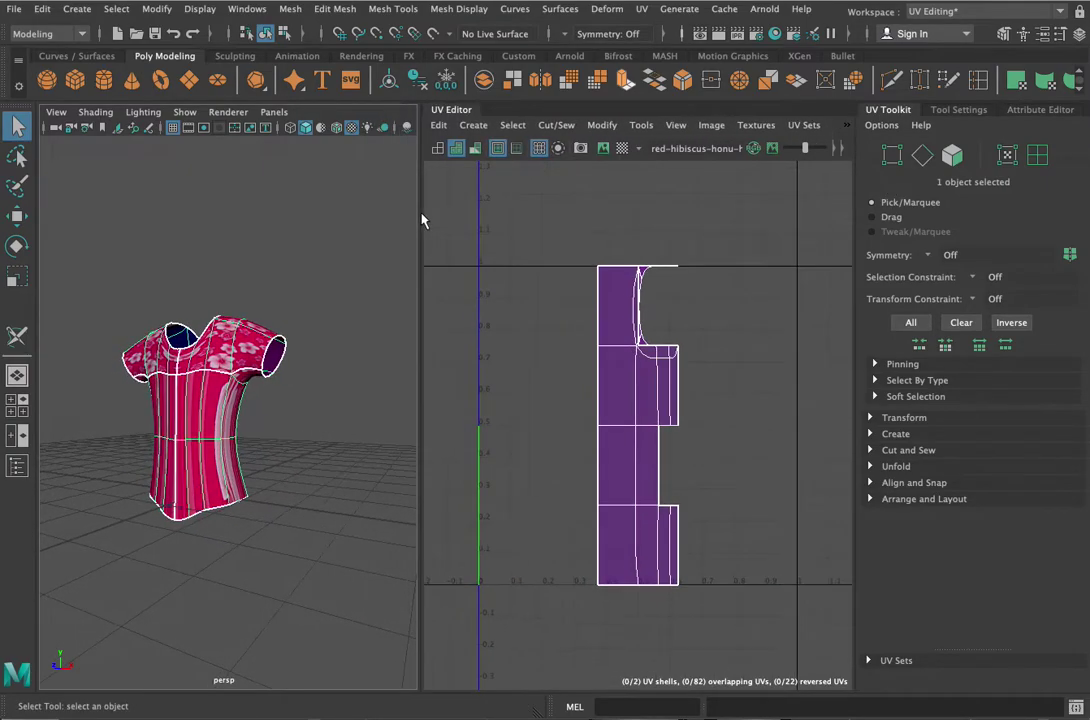
- Compare the checker pattern and the hibiscus image behind the T-shirt's UVs, and hide both
click(625, 150)
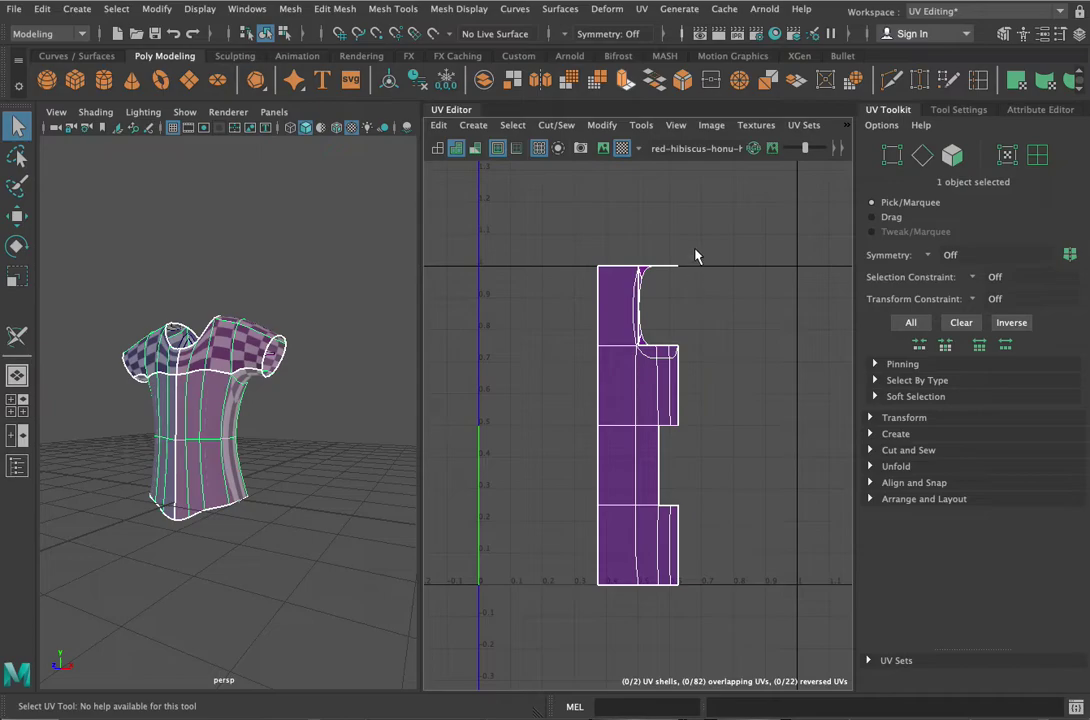
click(604, 149)
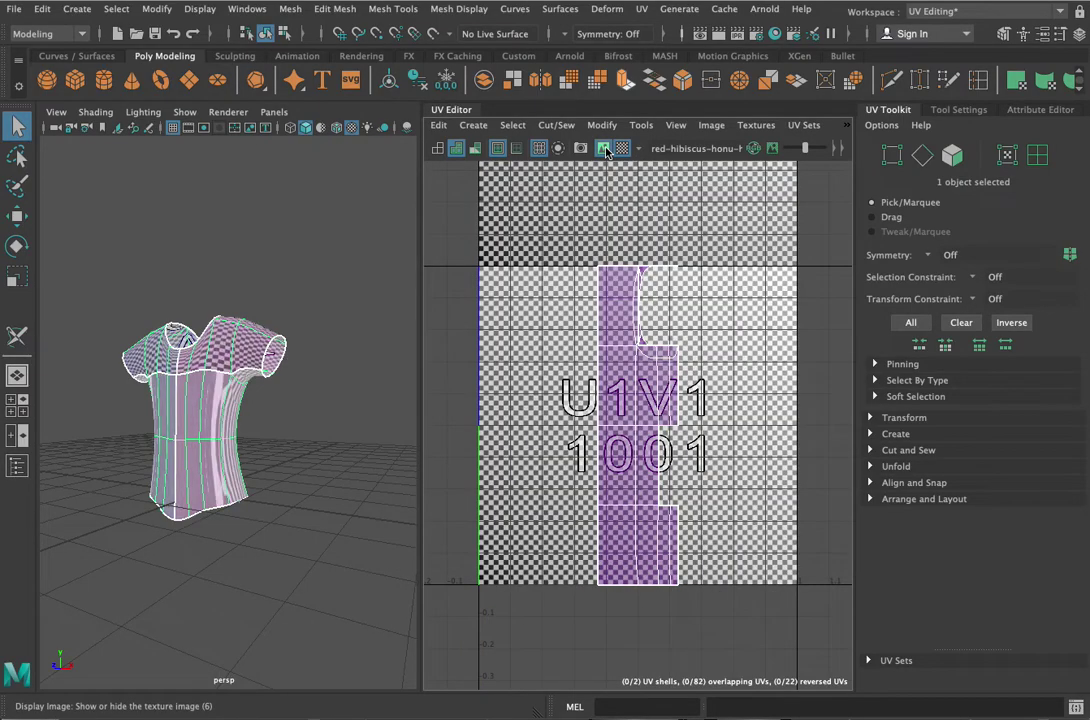
click(604, 149)
click(604, 149)
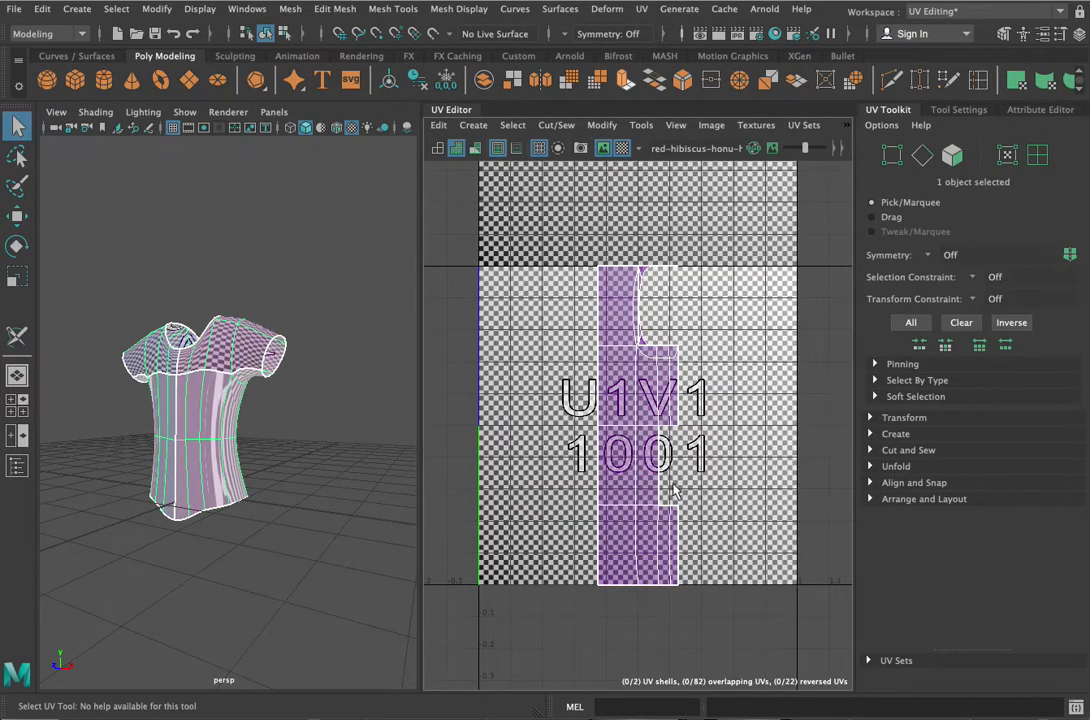
click(621, 148)
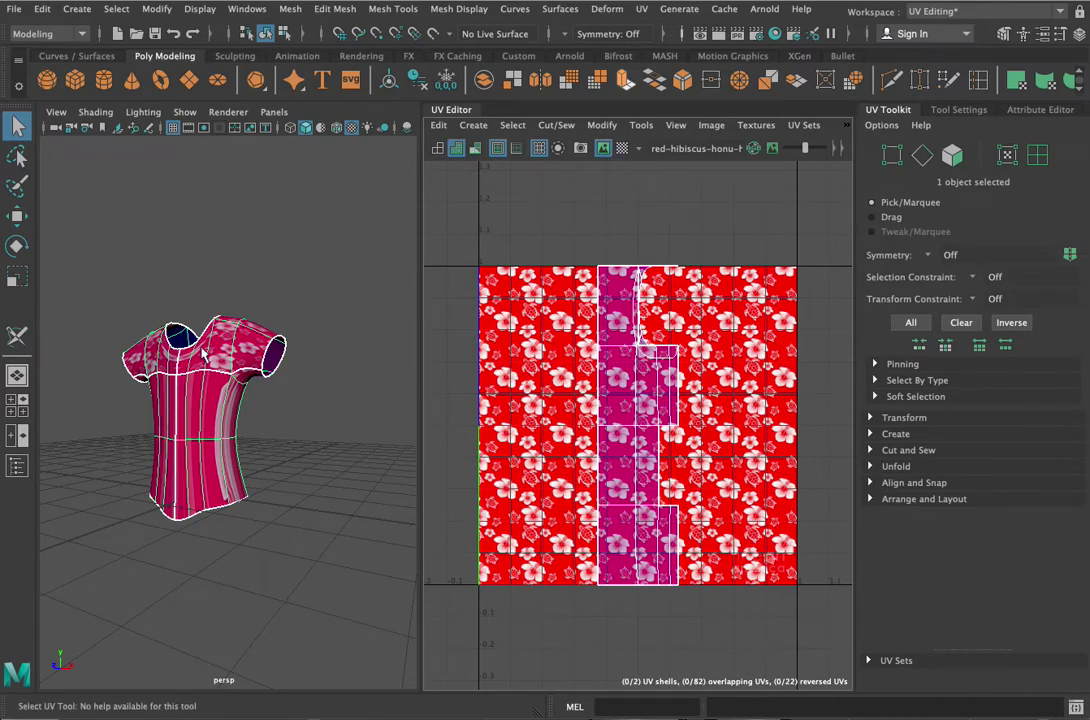
right_drag(208, 228, 222, 310)
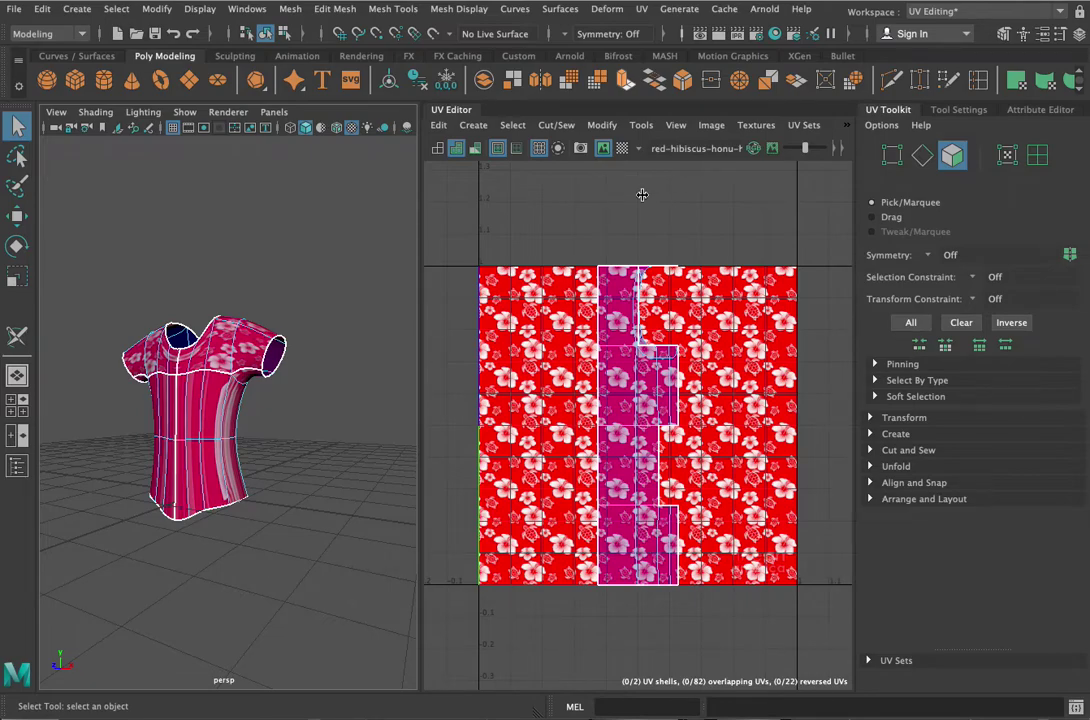
click(603, 148)
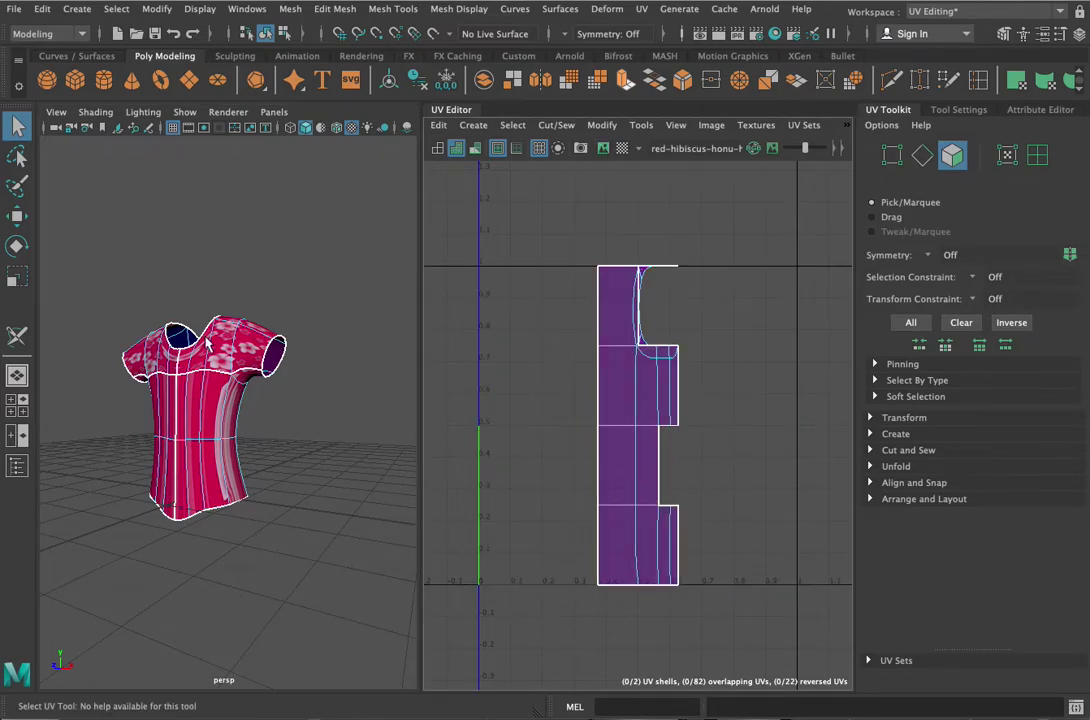
- Apply a planar UV projection to the whole T-shirt and inspect the pattern on its side and front
right_drag(256, 268, 247, 316)
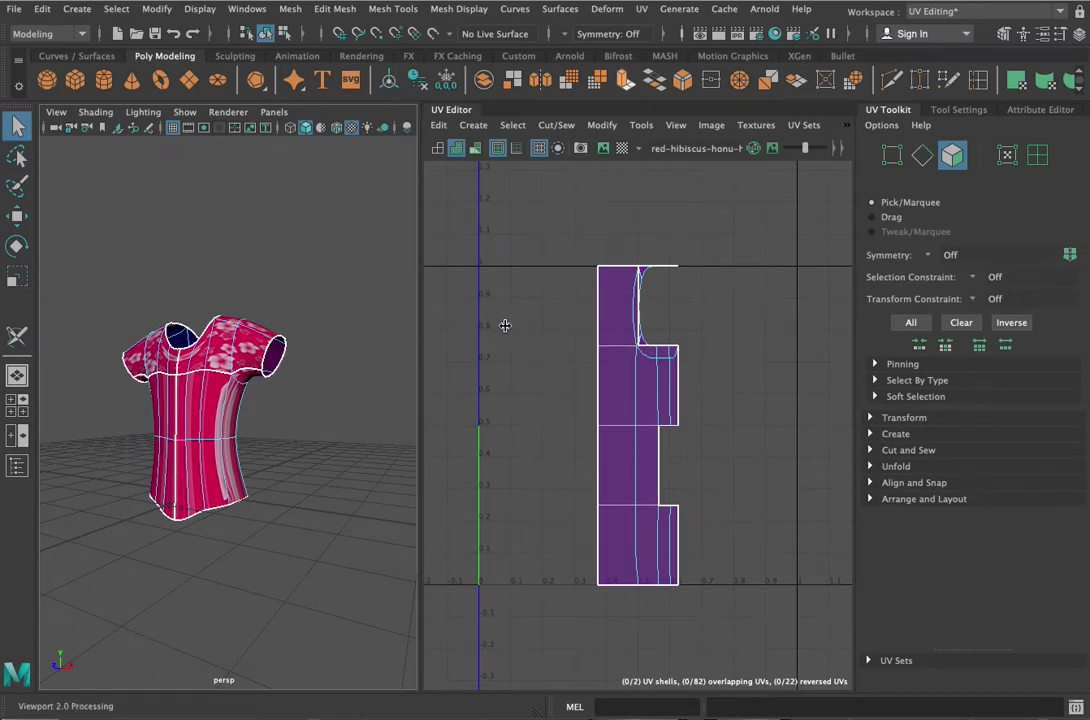
click(874, 433)
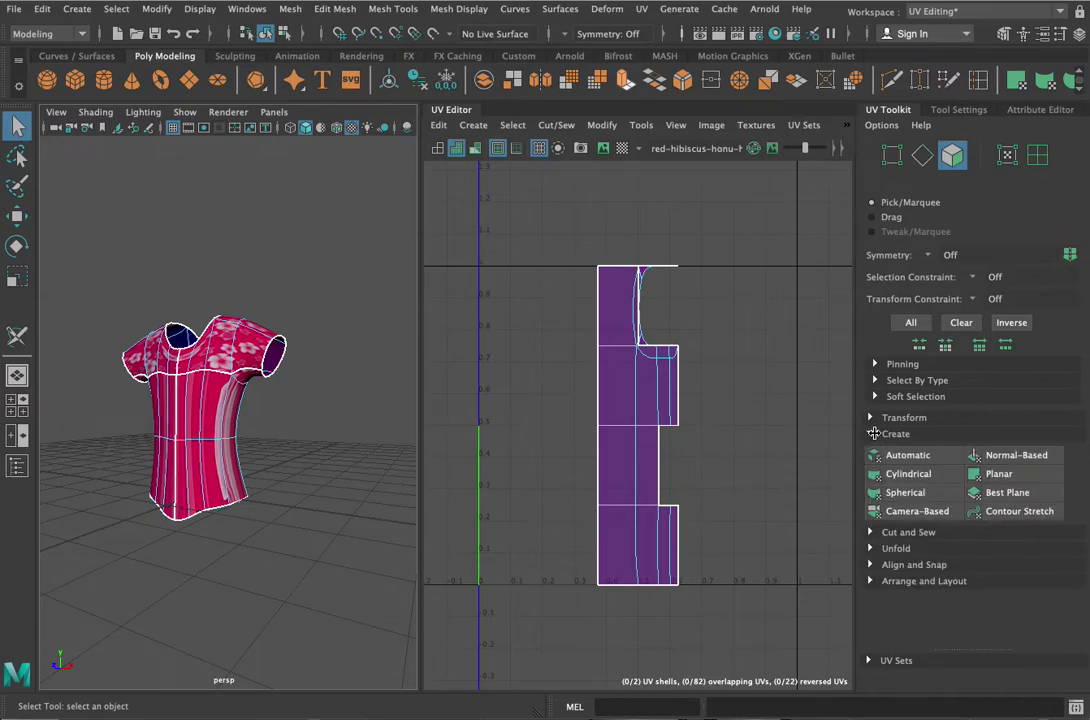
click(1023, 476)
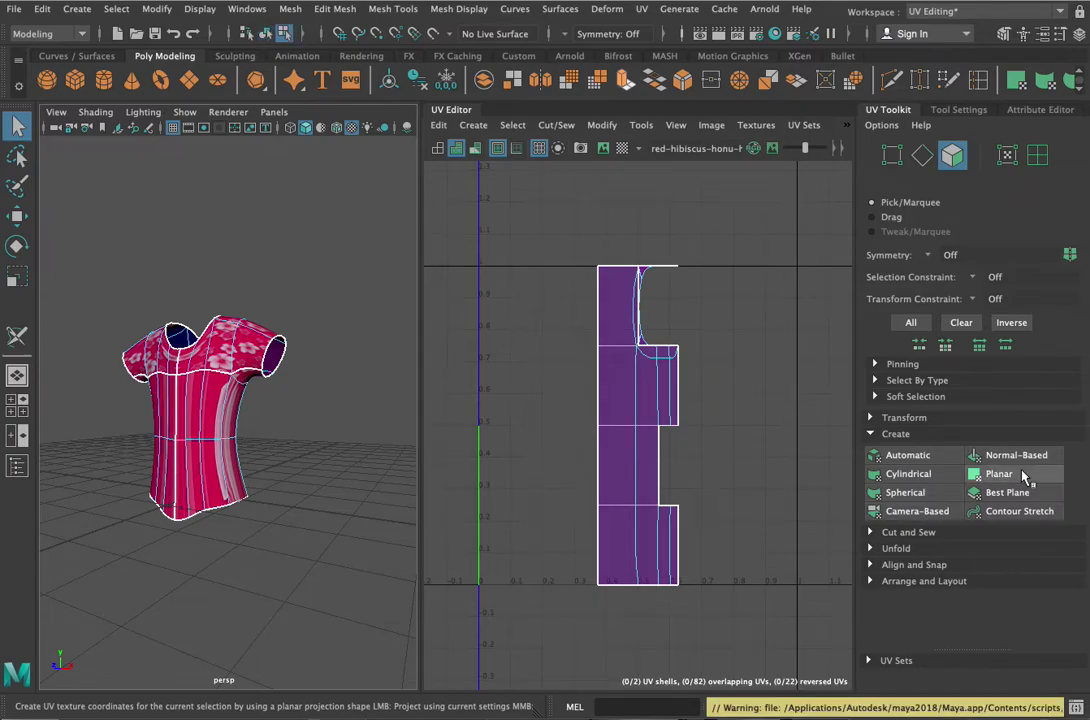
right_drag(298, 236, 358, 222)
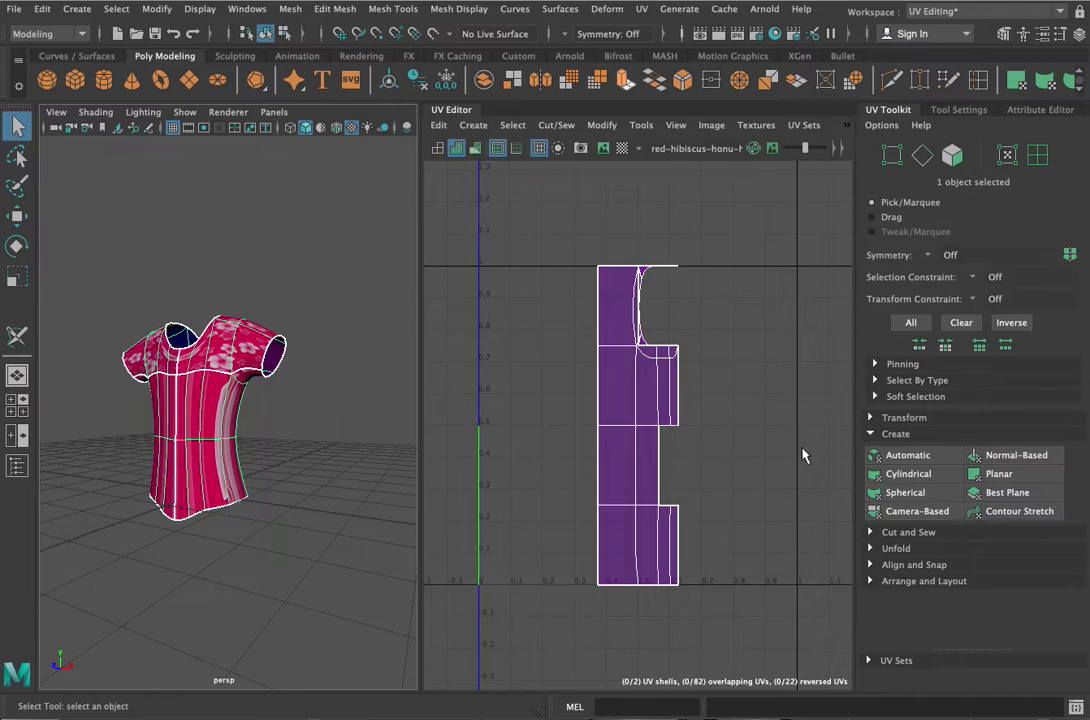
click(998, 474)
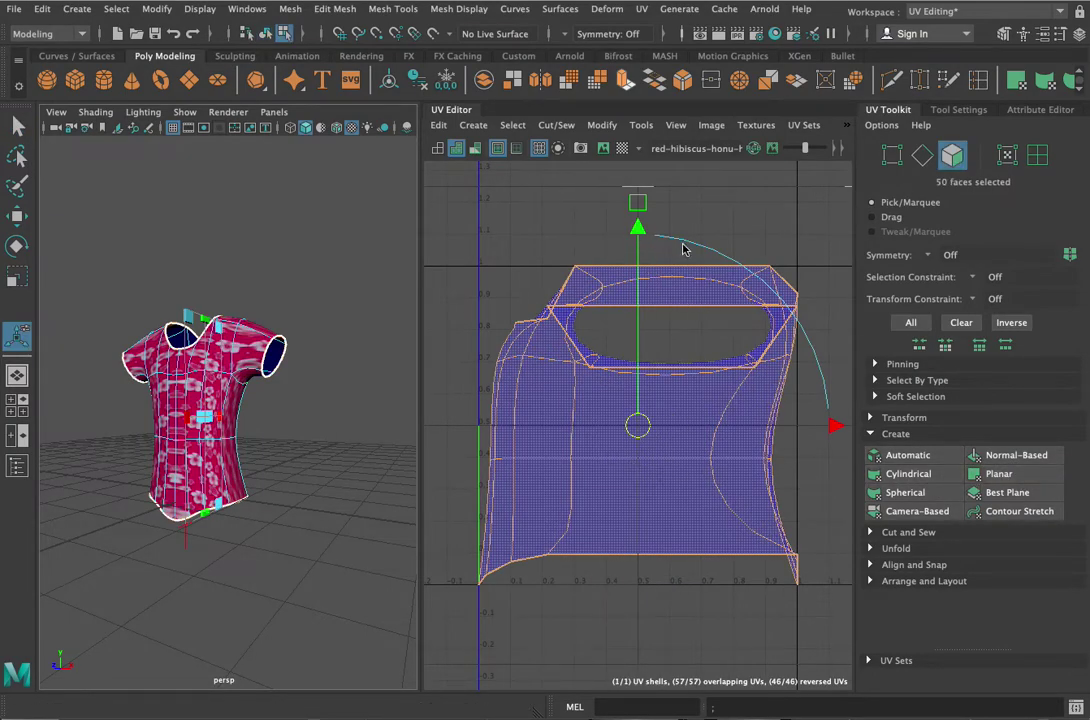
click(478, 354)
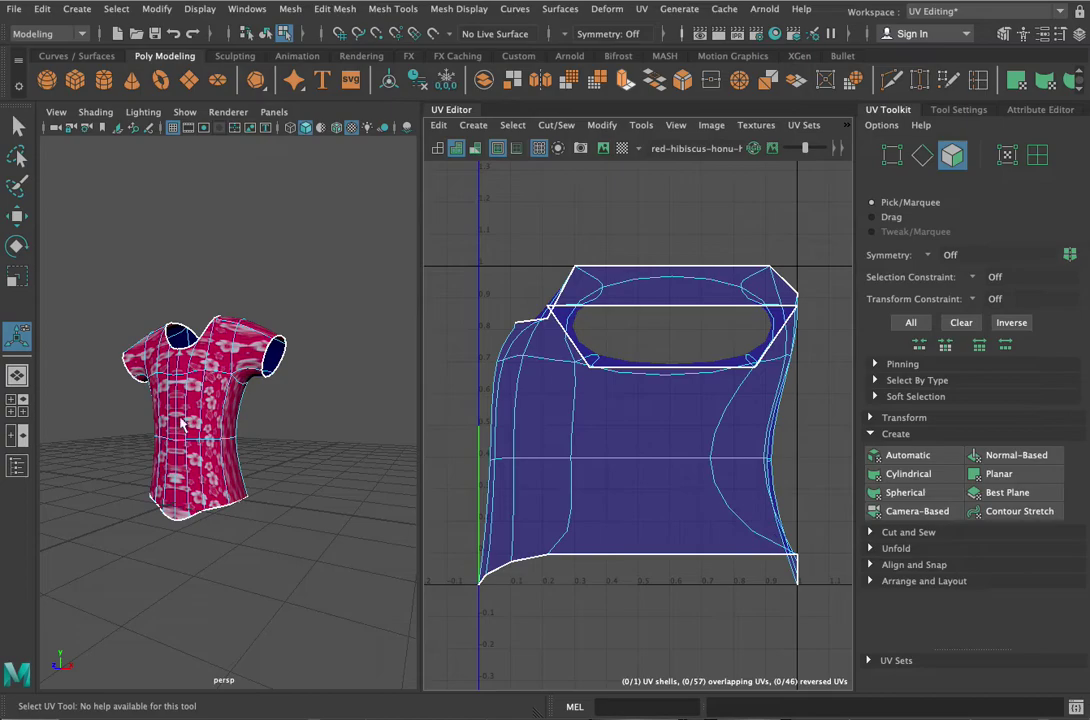
alt+drag(208, 440, 178, 434)
scroll(185, 434, up, 5)
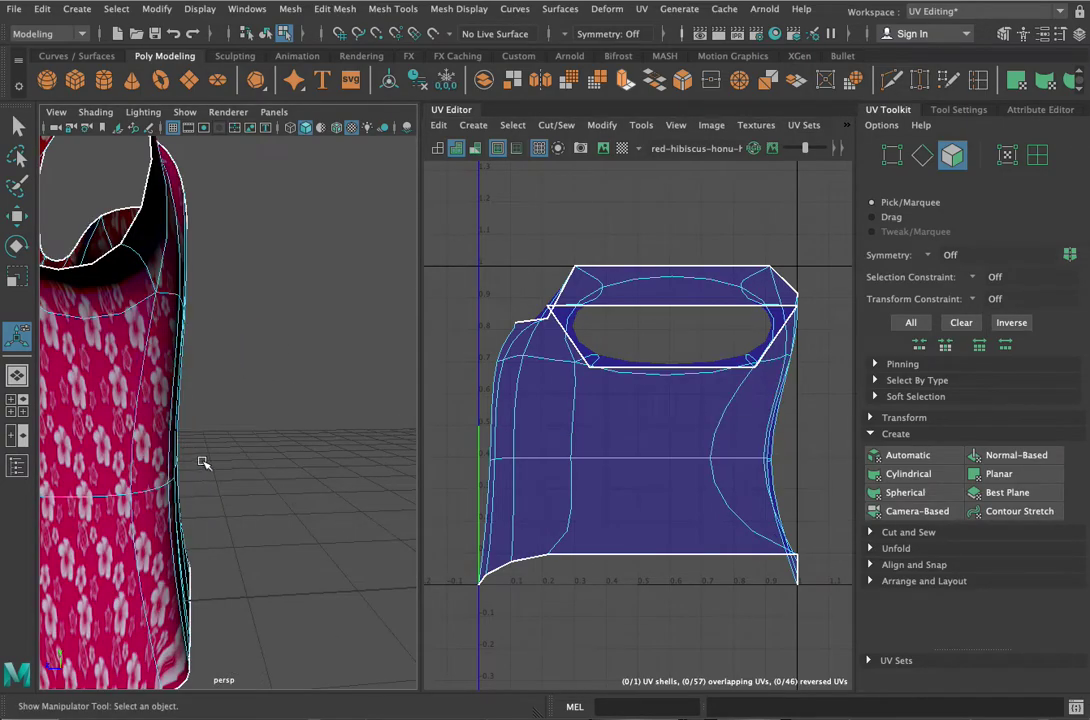
scroll(205, 450, down, 4)
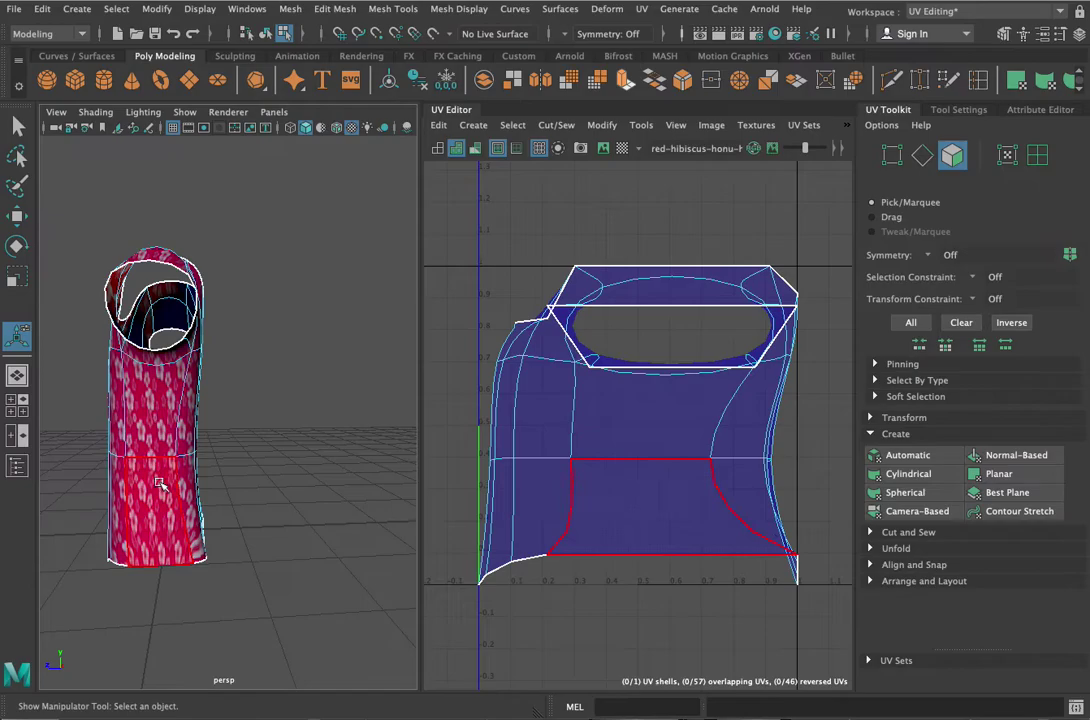
alt+drag(265, 494, 414, 460)
alt+drag(222, 530, 141, 451)
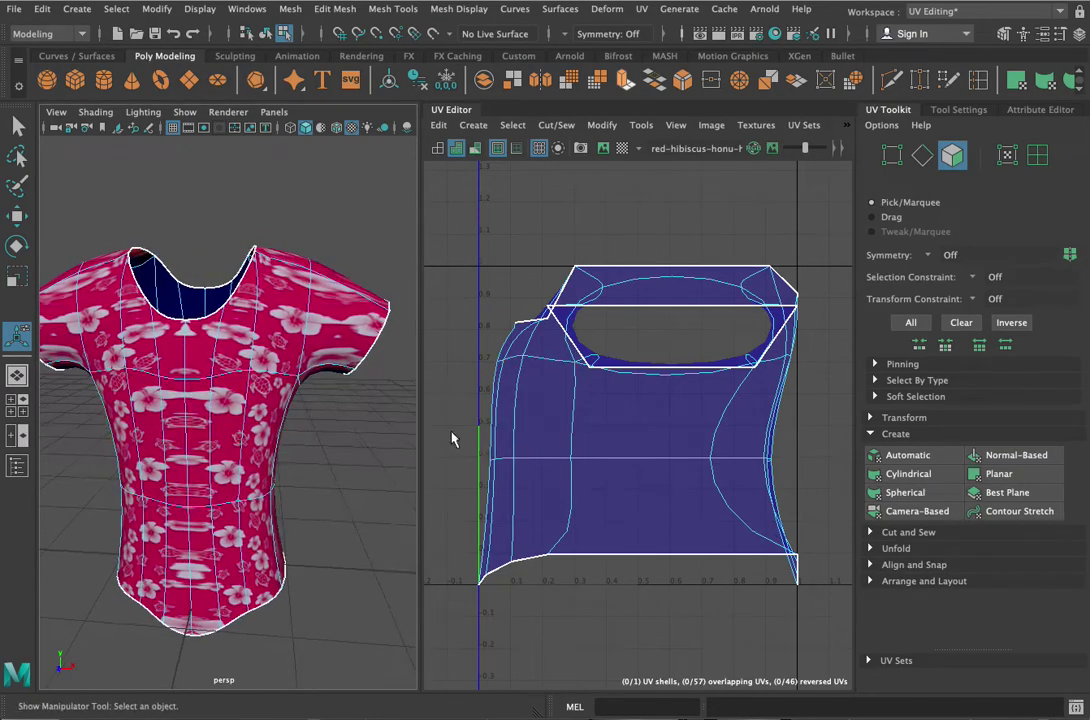
- Apply a cylindrical UV projection to the whole T-shirt and check the pattern on its sleeves and chest
click(932, 479)
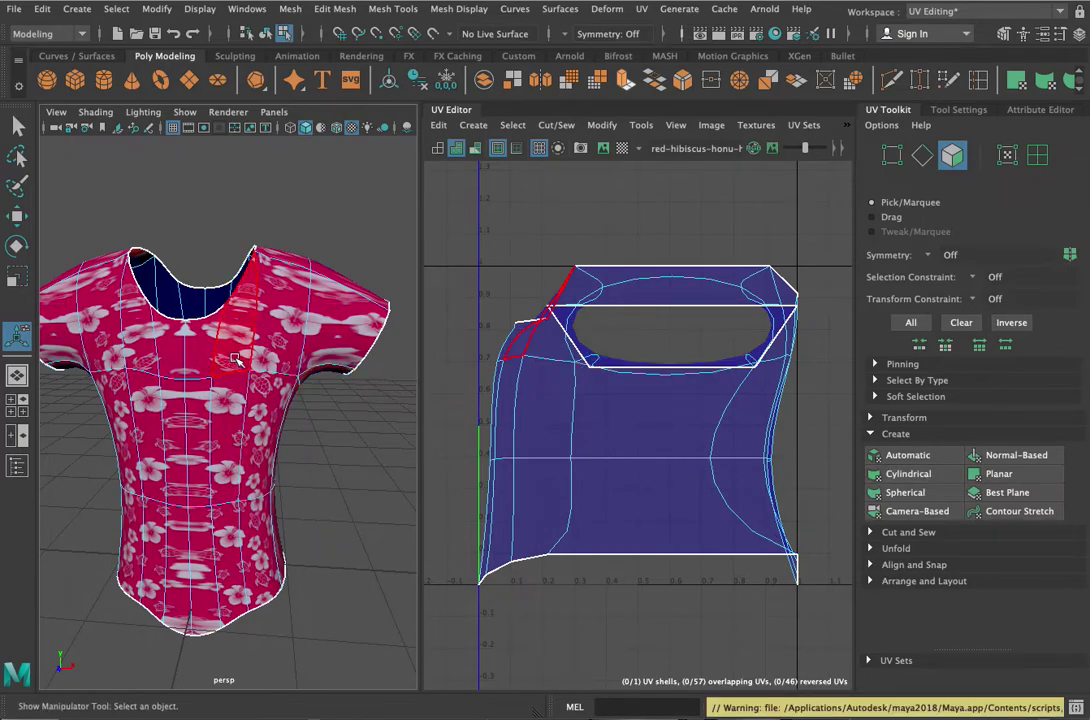
right_drag(182, 198, 232, 174)
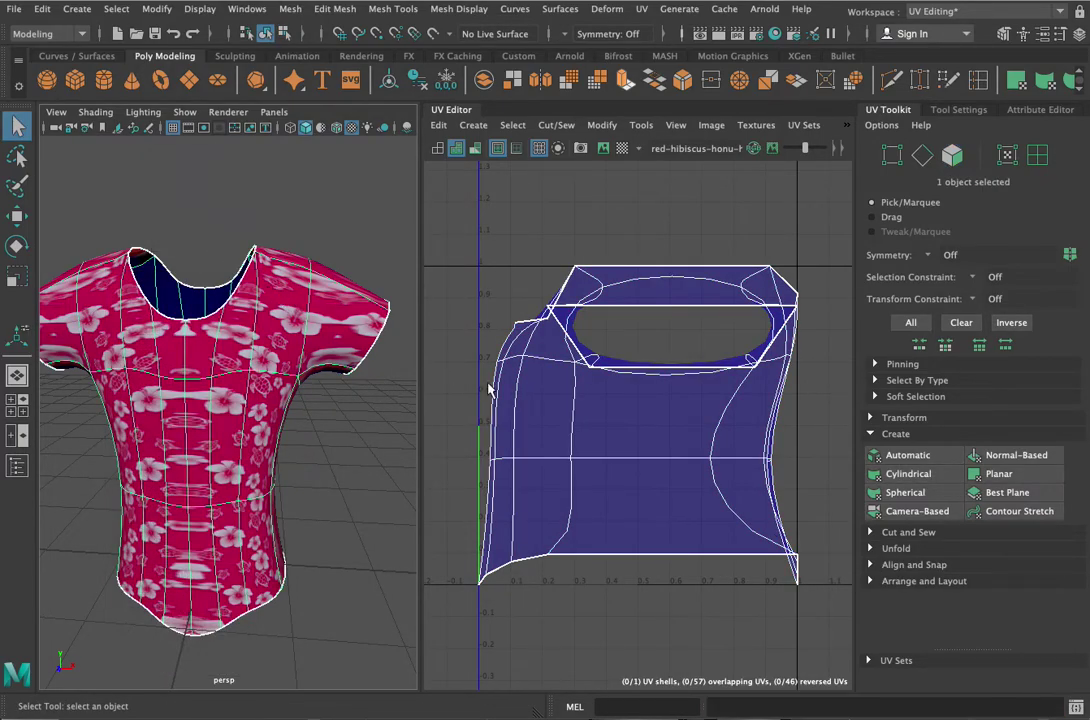
click(904, 477)
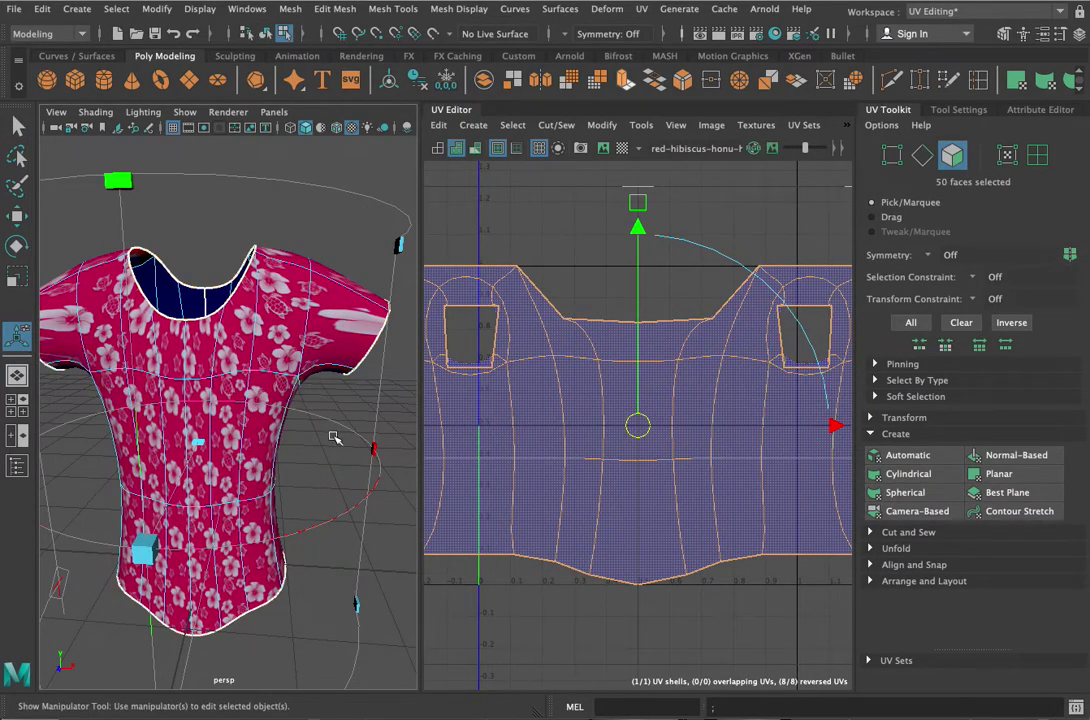
alt+drag(268, 470, 347, 492)
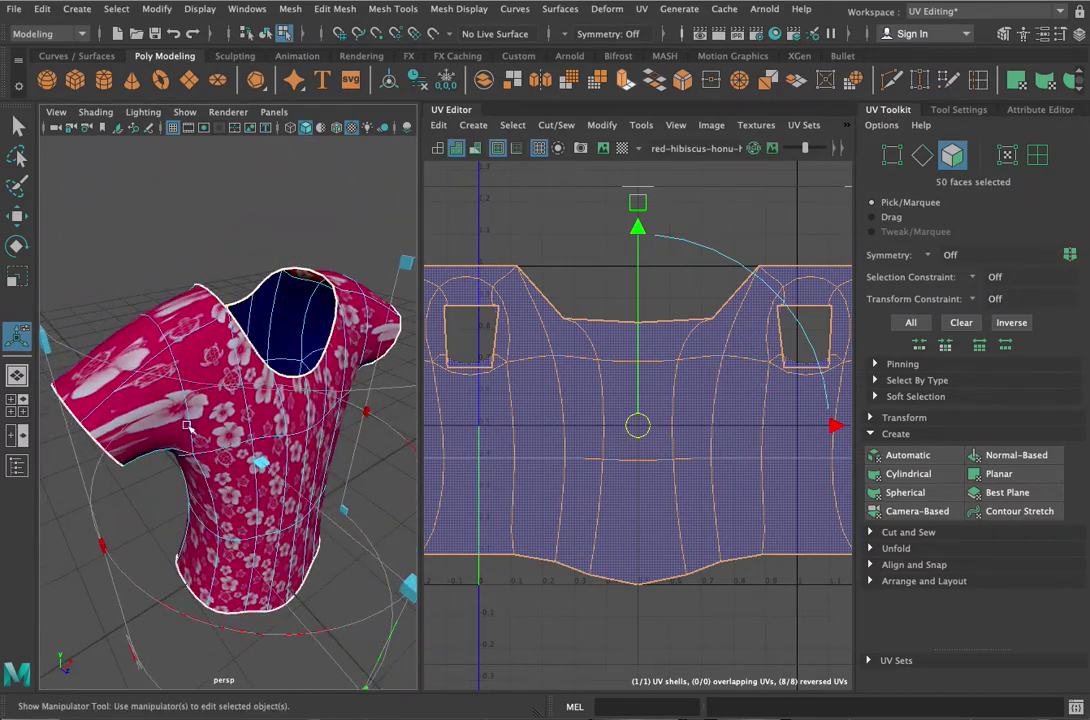
alt+drag(253, 413, 230, 448)
- Fit the whole cylindrical UV layout in the UV Editor and display the hibiscus texture image behind it
scroll(589, 455, down, 2)
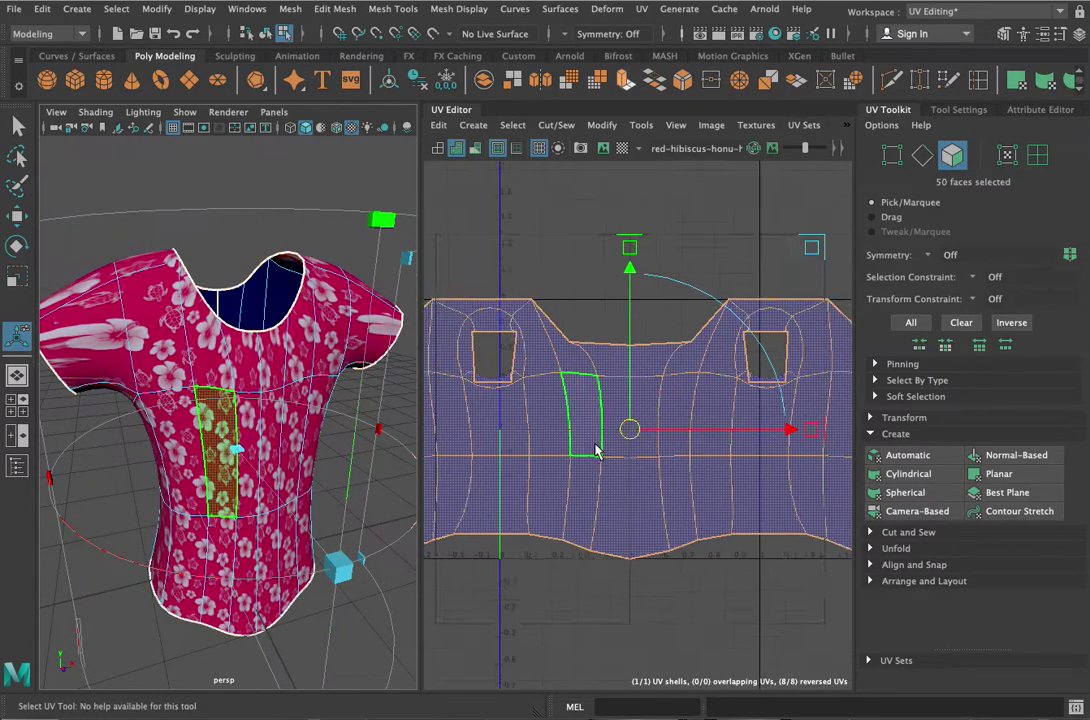
scroll(588, 454, down, 4)
scroll(540, 447, up, 5)
scroll(584, 446, down, 2)
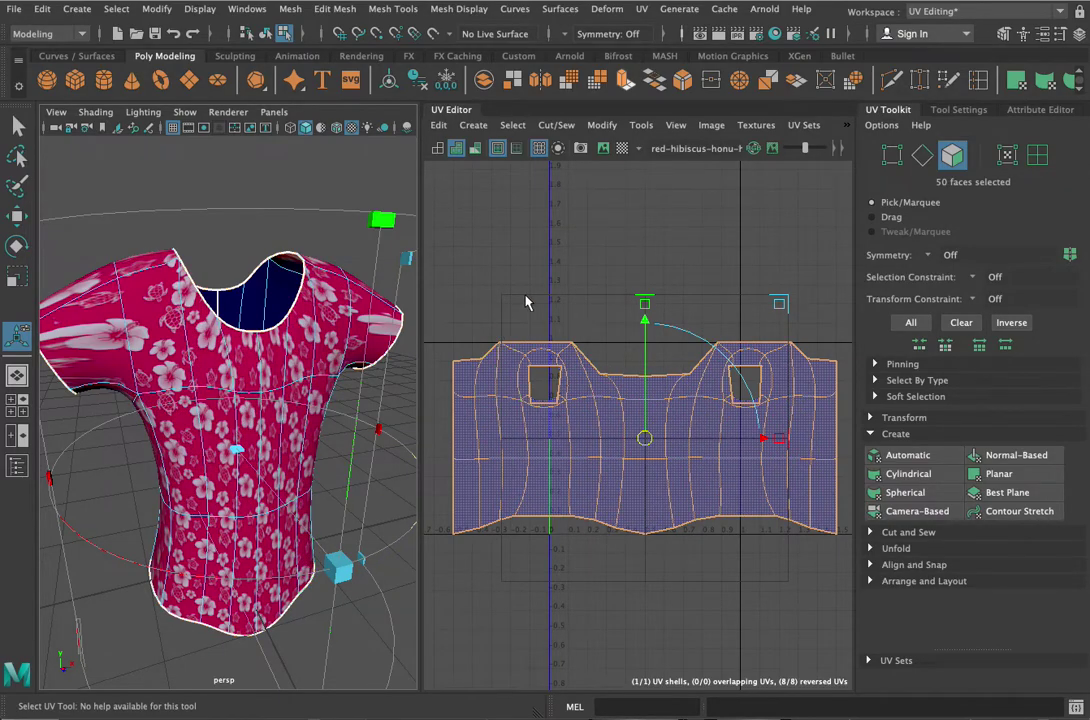
click(603, 148)
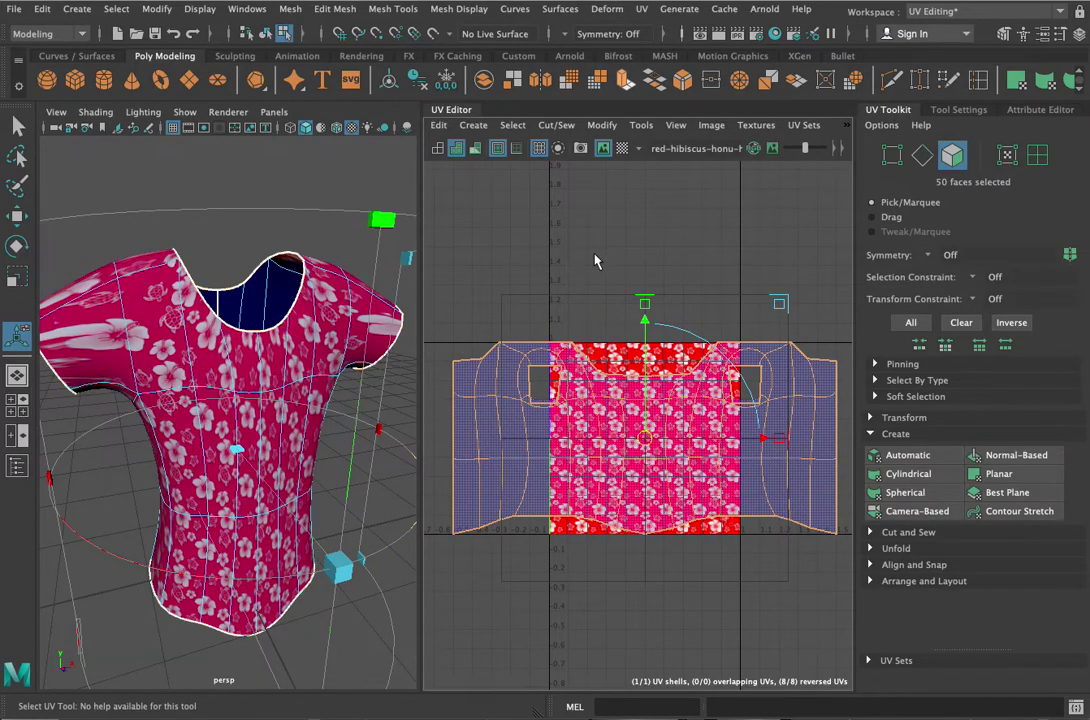
- Select the whole T-shirt UV layout and move it sideways and slightly down over the hibiscus image
key(q)
drag(445, 162, 845, 598)
key(e)
key(w)
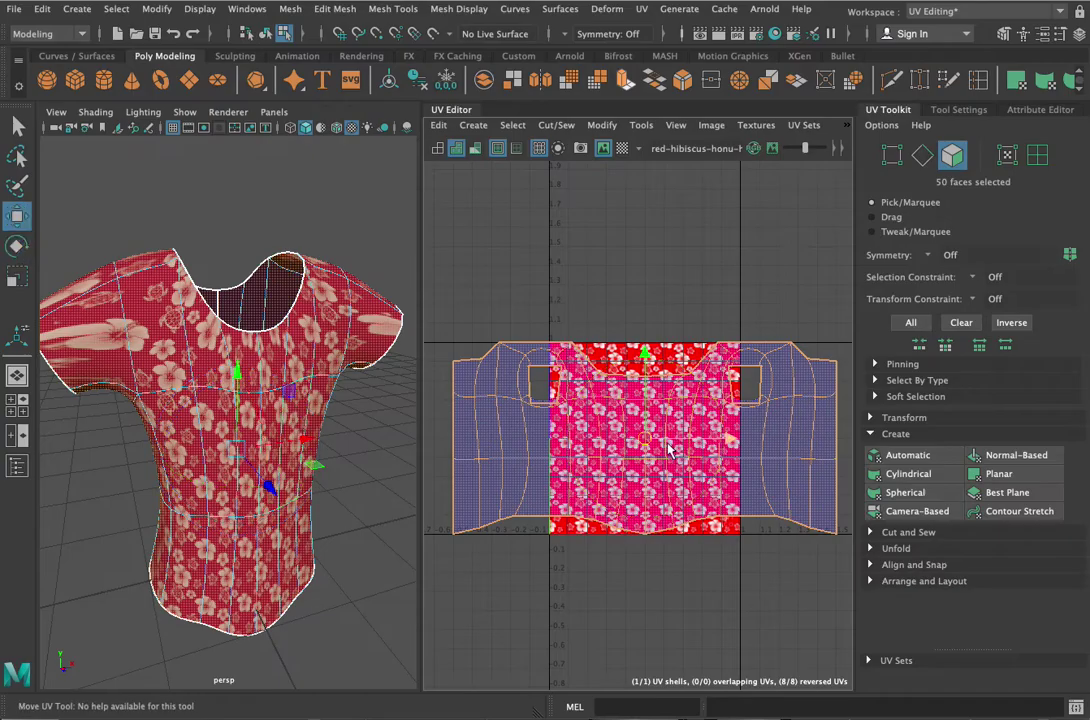
drag(637, 429, 567, 449)
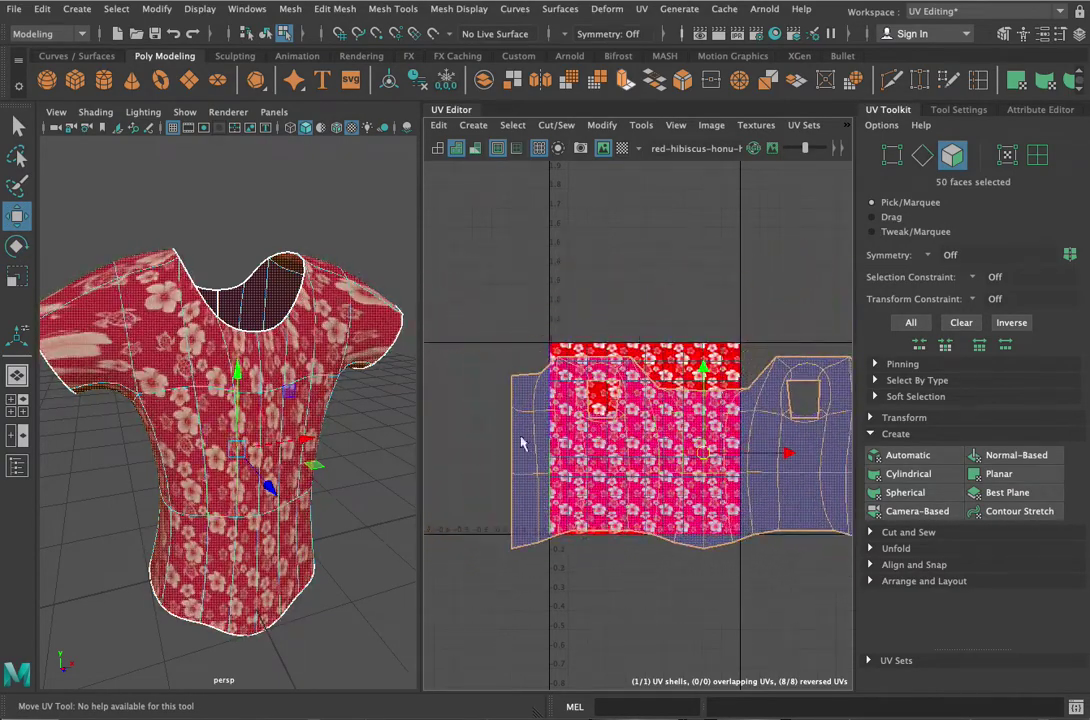
drag(673, 459, 615, 448)
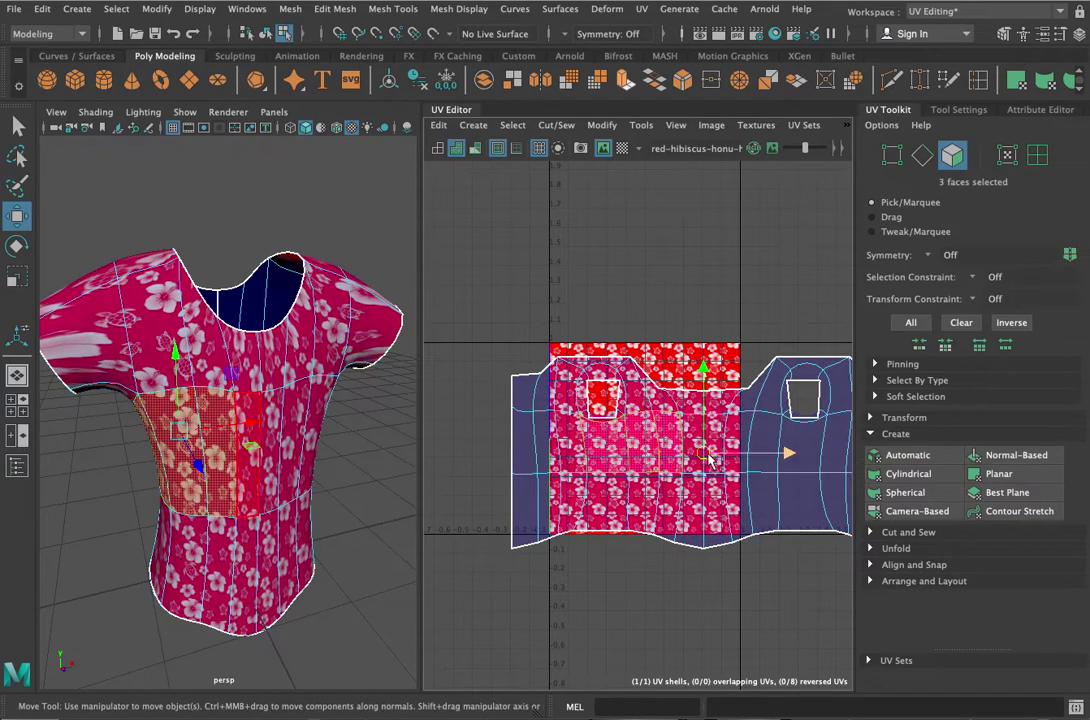
- Reselect all of the T-shirt's faces in the UV Editor and rotate the UV shell slightly counter-clockwise
drag(462, 292, 857, 572)
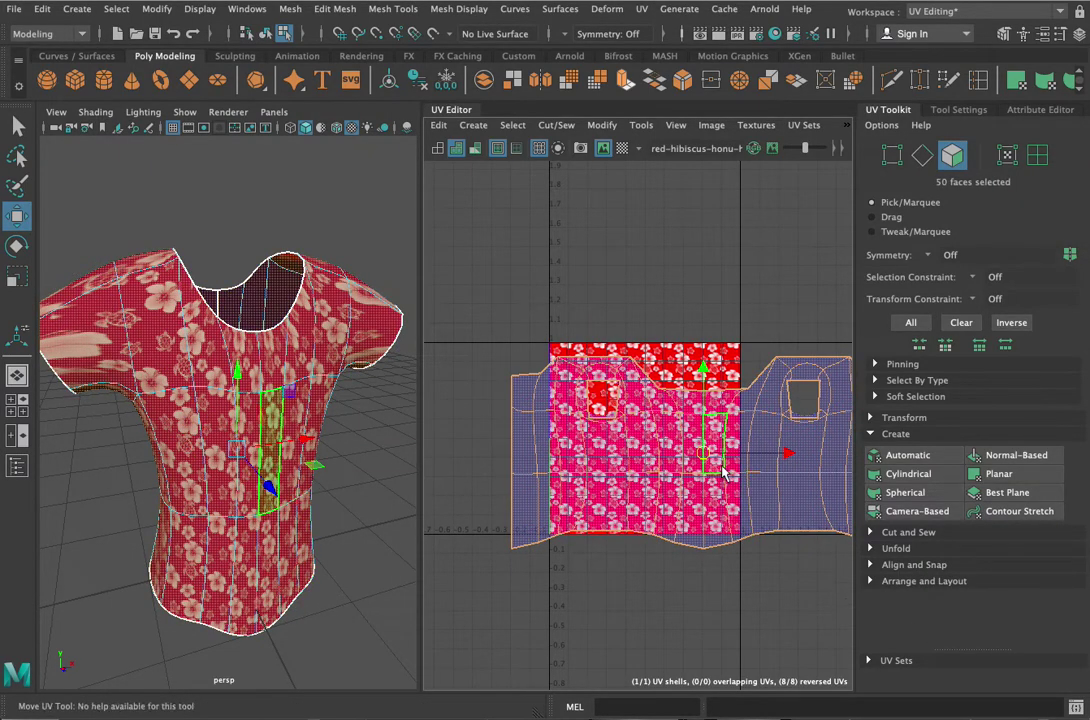
key(e)
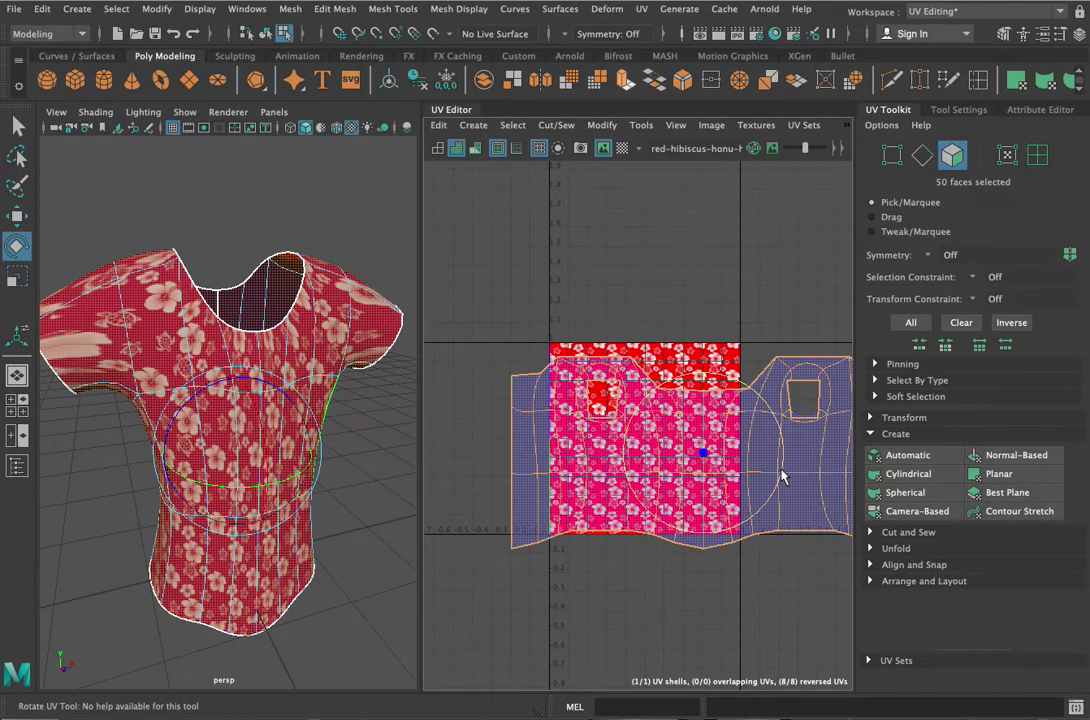
drag(783, 479, 769, 455)
- Scale the T-shirt's UV shell down uniformly and move it fully inside the hibiscus image's square
key(r)
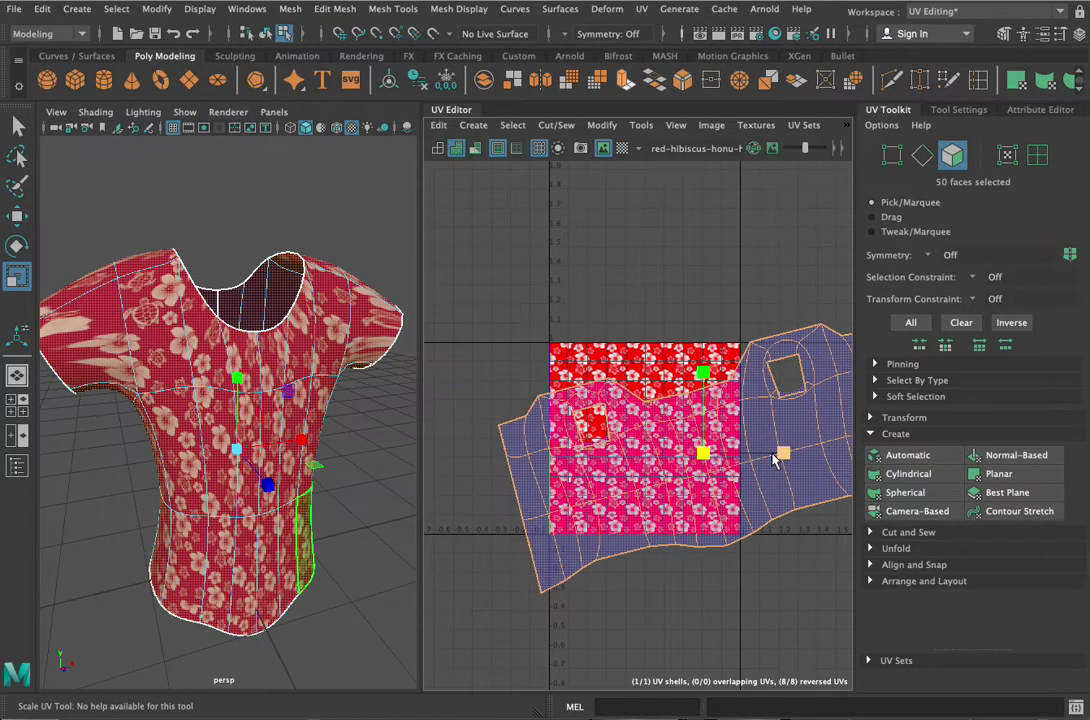
drag(704, 455, 657, 506)
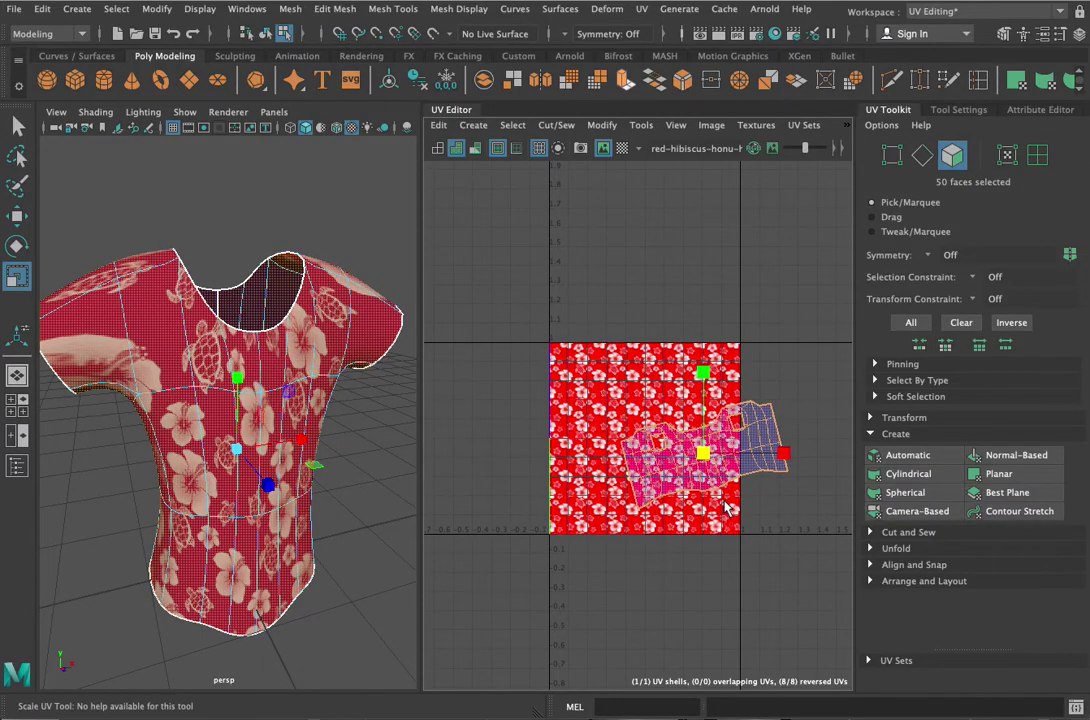
key(w)
drag(784, 455, 730, 458)
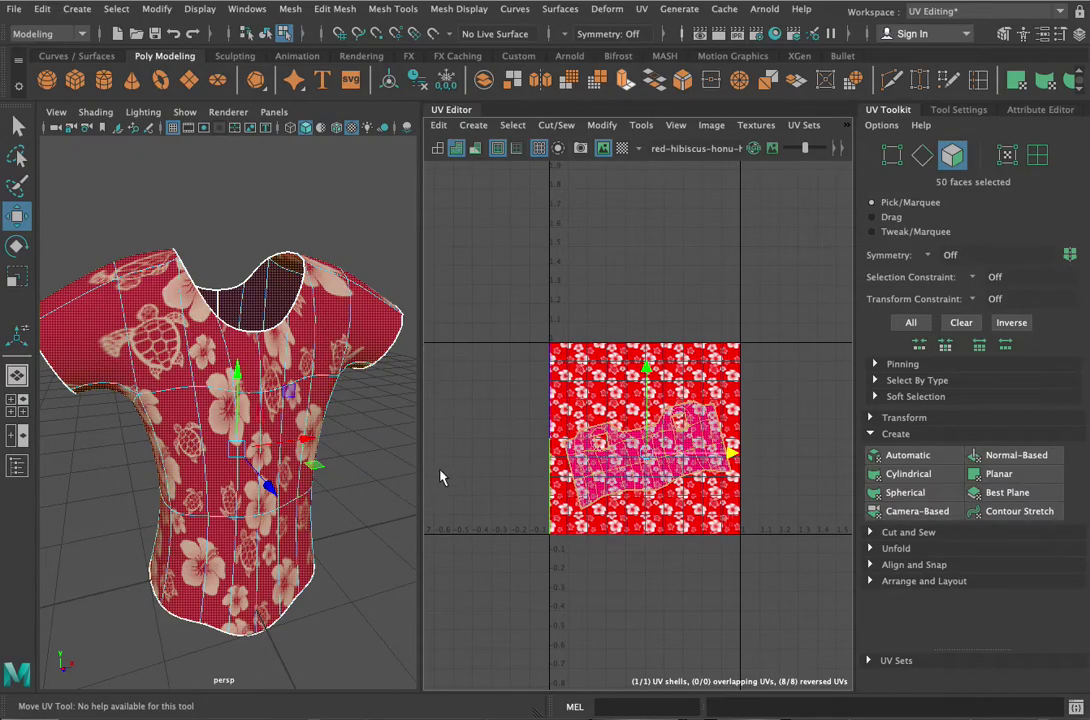
- Widen the 3D view beside the UV Editor and compare the pattern on the T-shirt's front with its UV layout
alt+drag(311, 445, 250, 432)
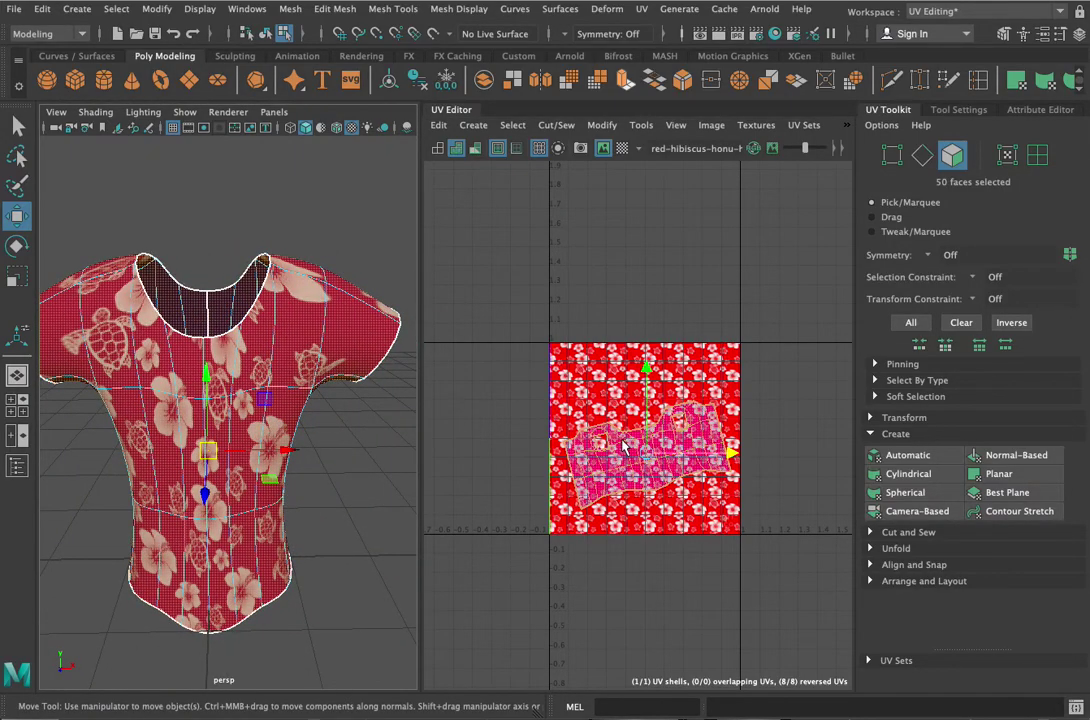
mouse_move(421, 382)
mouse_down()
mouse_move(462, 375)
mouse_move(419, 378)
mouse_up()
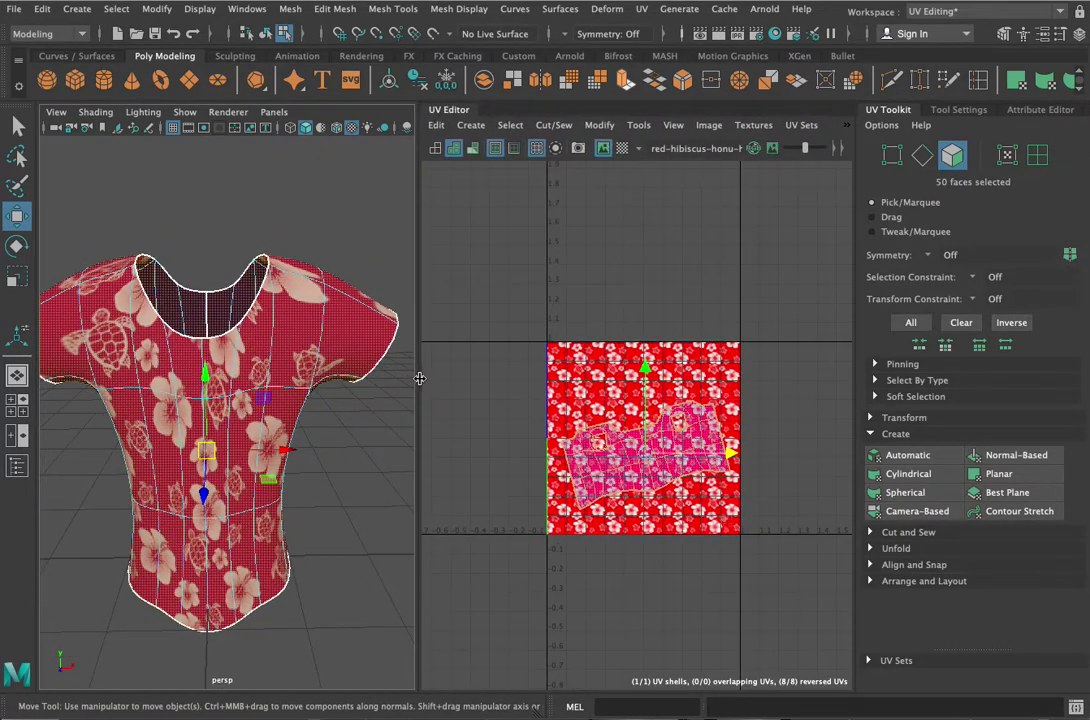
click(601, 148)
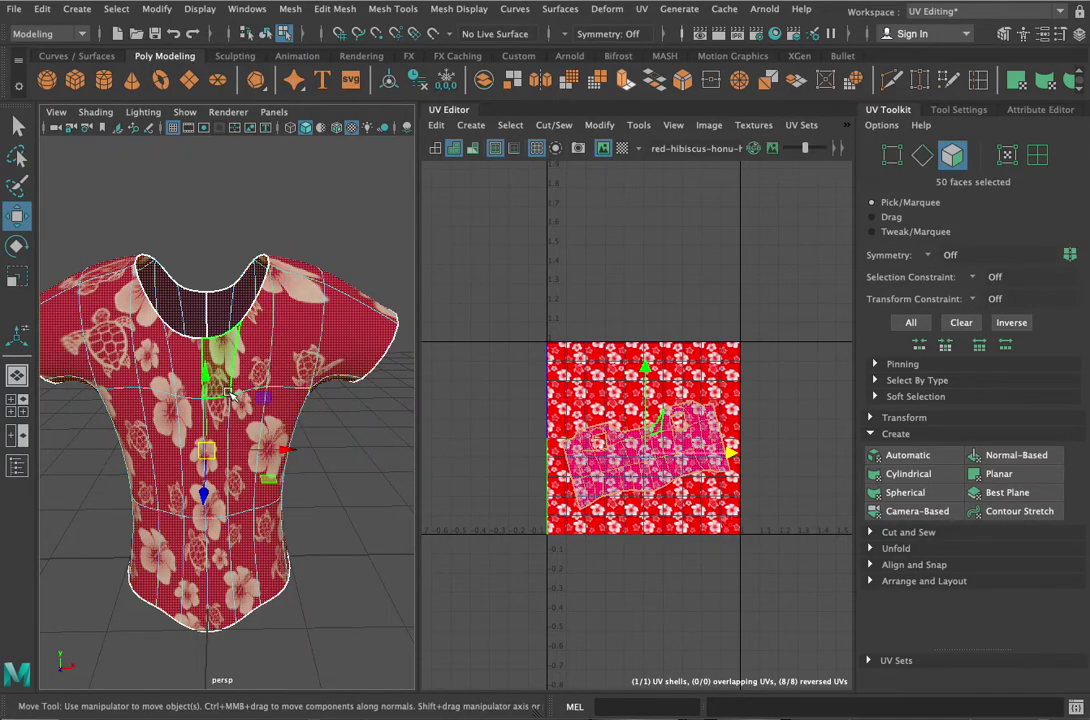
drag(416, 306, 494, 299)
scroll(277, 316, down, 5)
scroll(277, 316, up, 5)
scroll(277, 316, down, 5)
scroll(645, 375, up, 4)
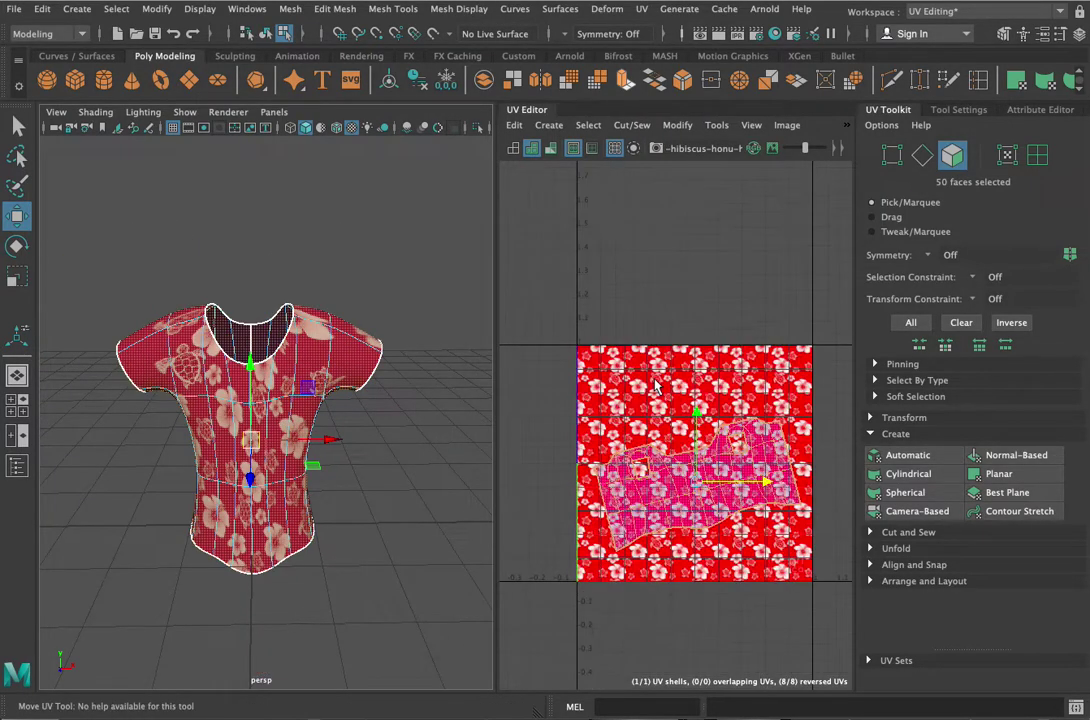
scroll(650, 380, down, 2)
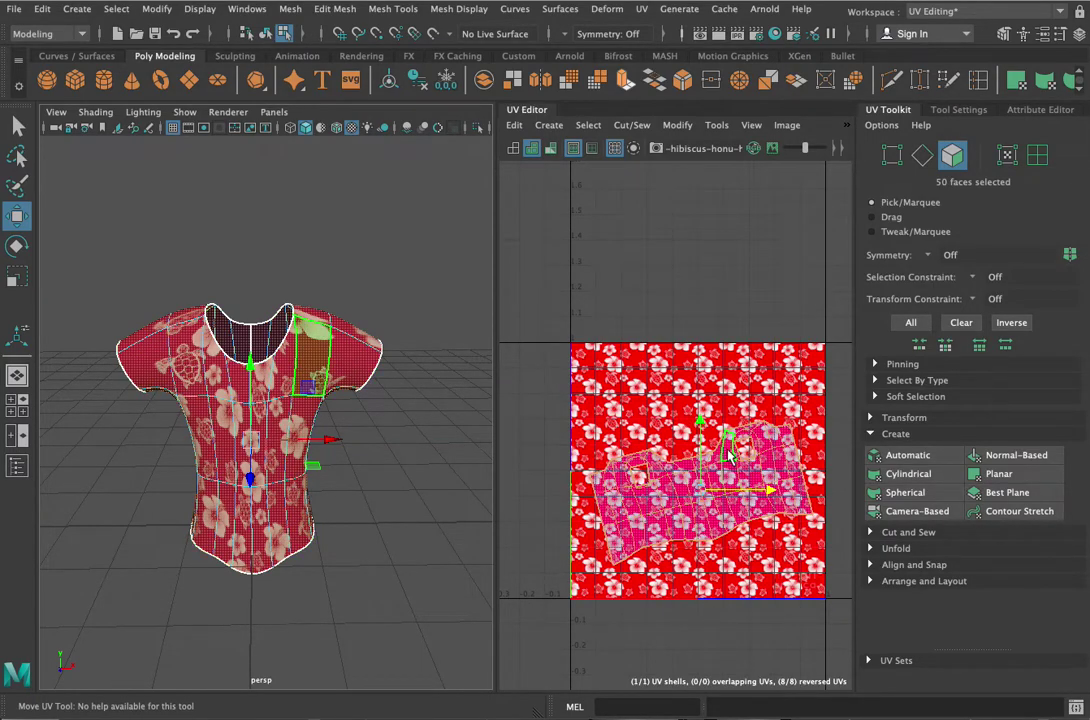
key(w)
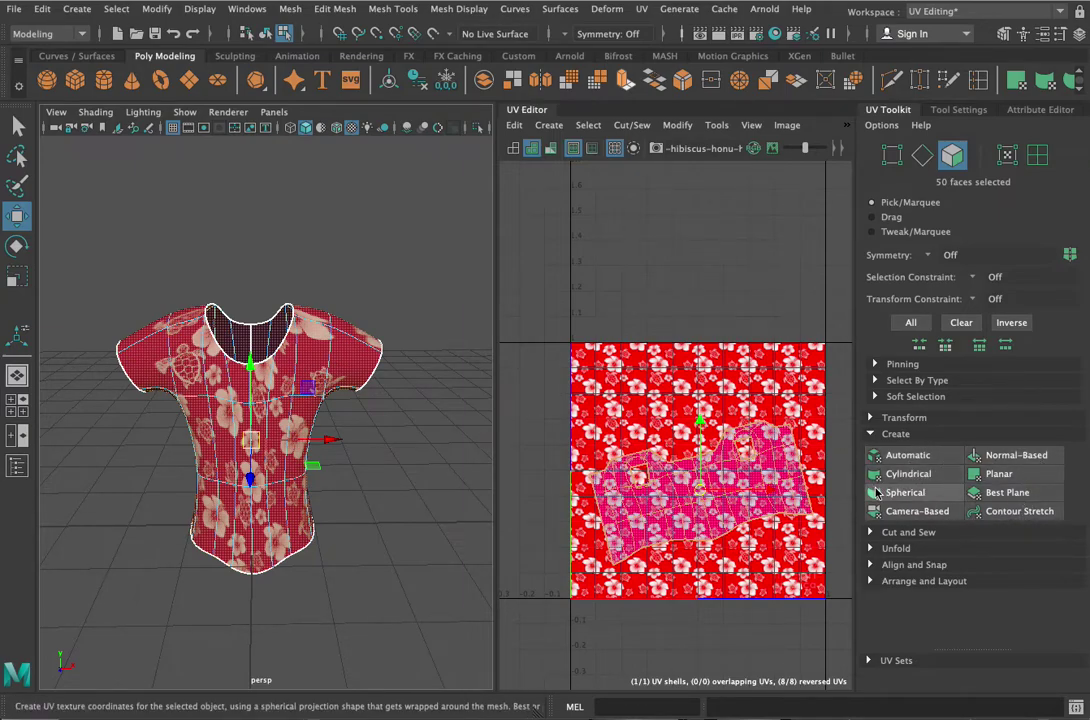
- Apply a planar UV projection to the whole T-shirt and move the front neckline's centre UV upward
click(995, 474)
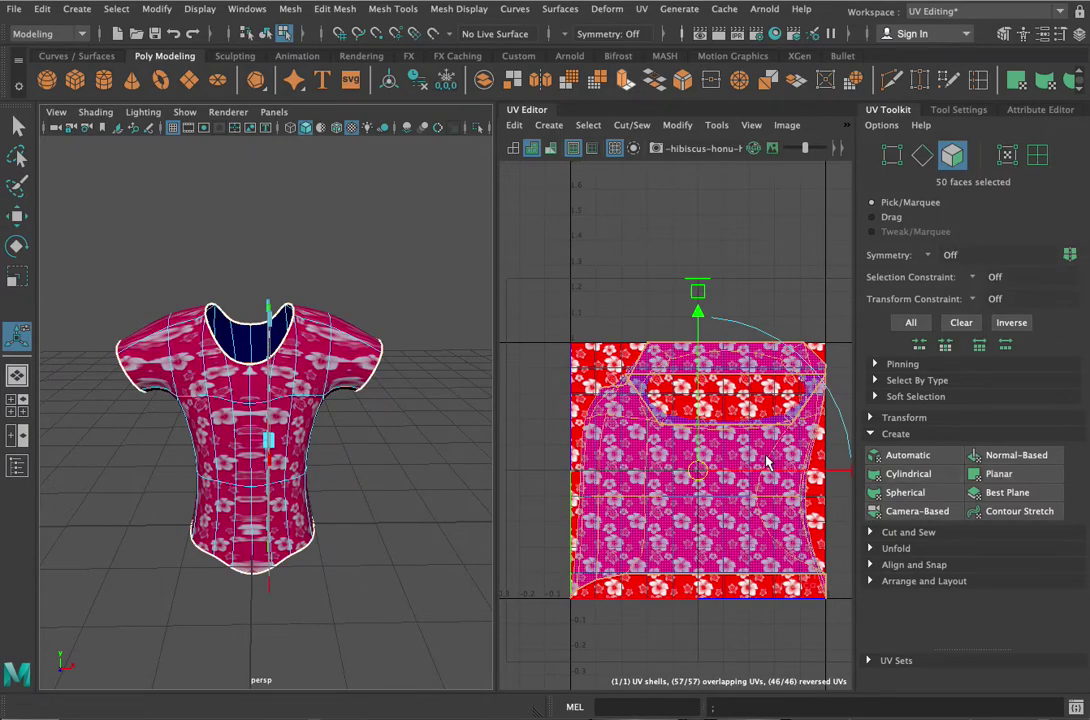
click(638, 412)
right_drag(676, 428, 601, 430)
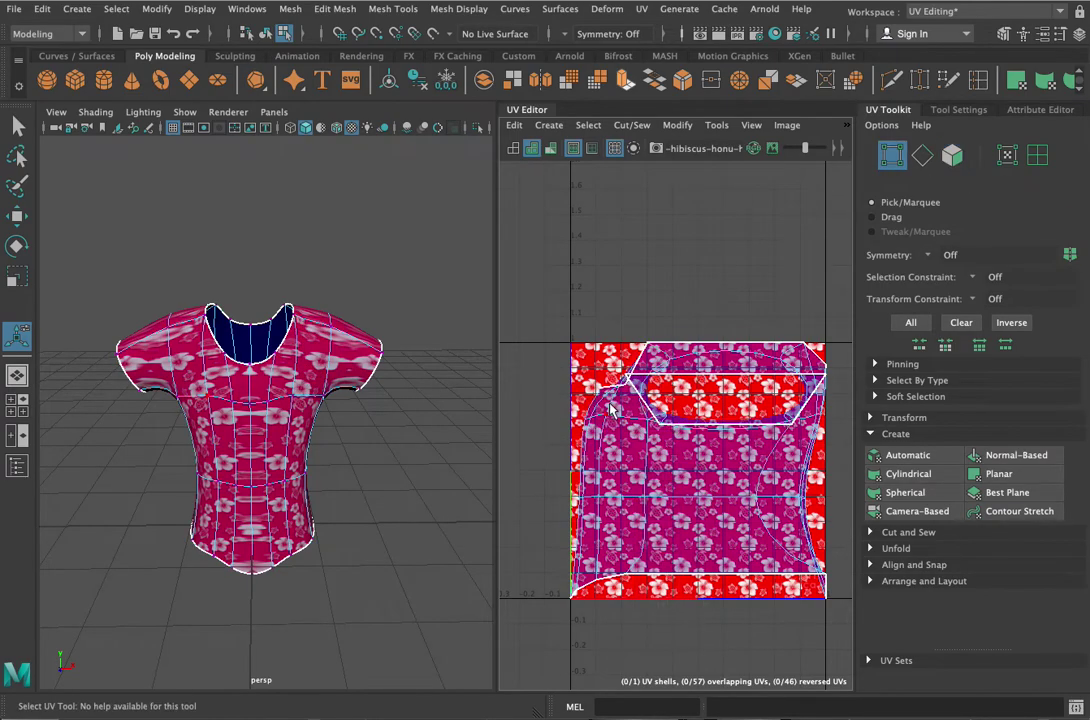
click(601, 393)
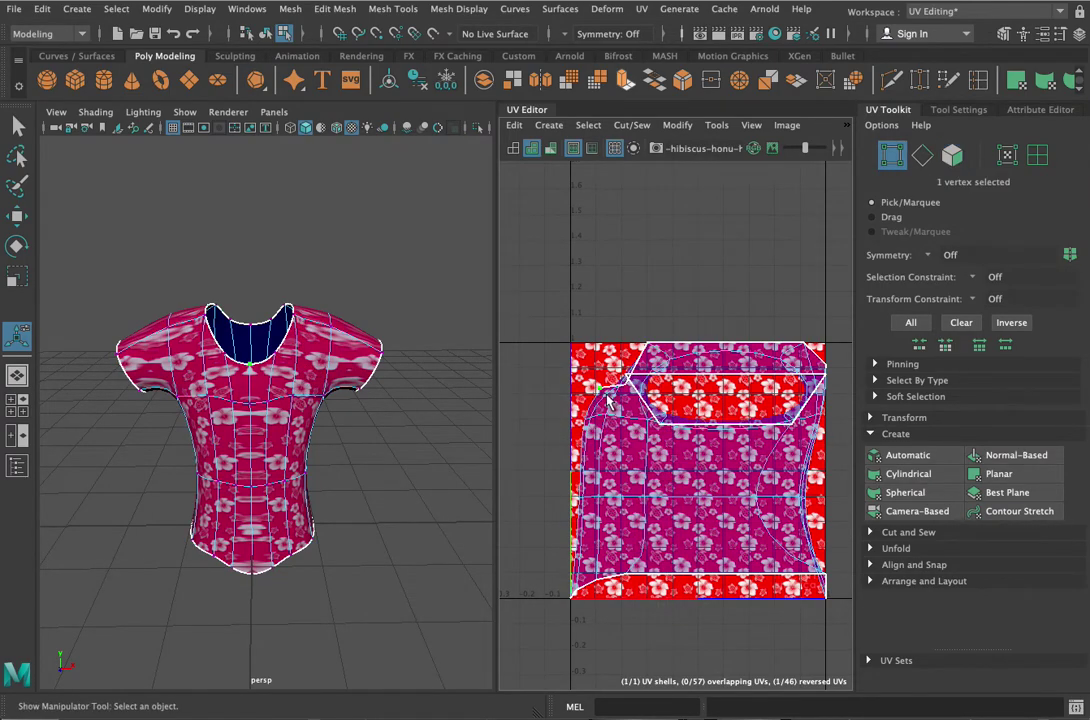
key(w)
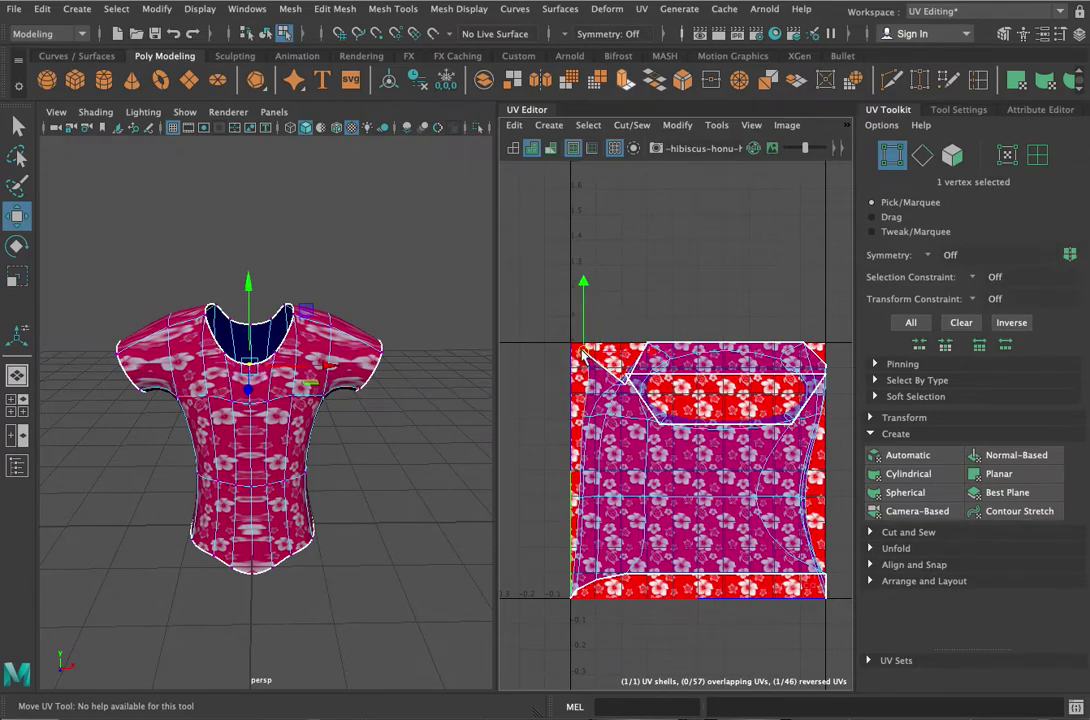
drag(583, 414, 599, 419)
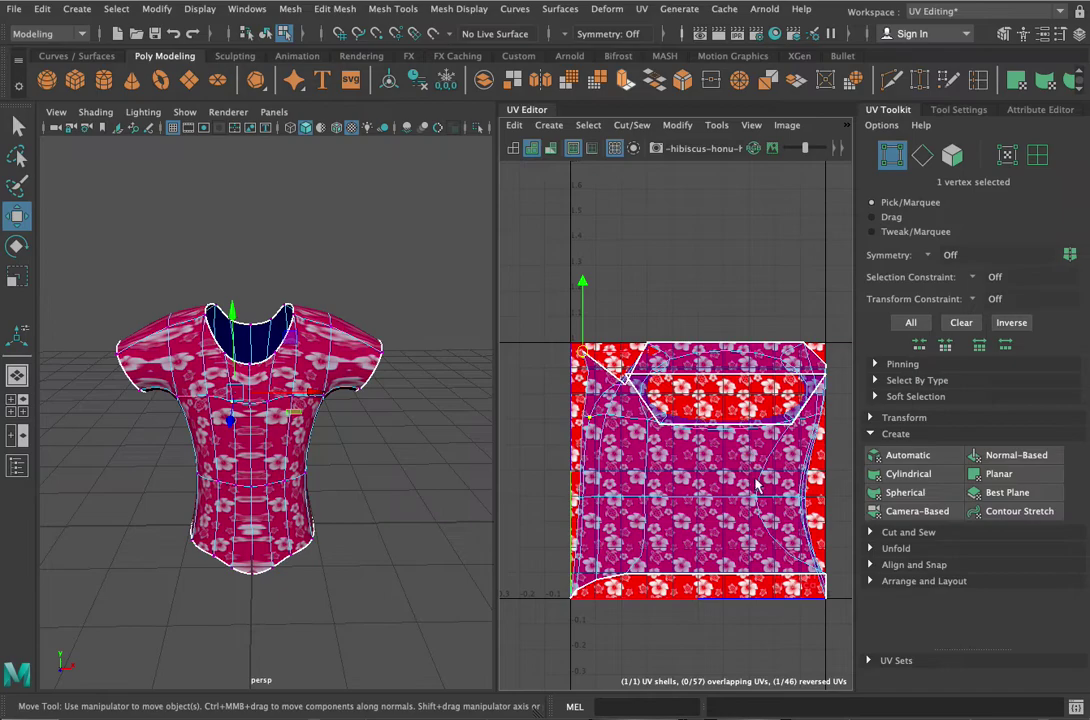
- Move individual UVs around the T-shirt's waist and lower hem to new positions on the hibiscus image
click(645, 499)
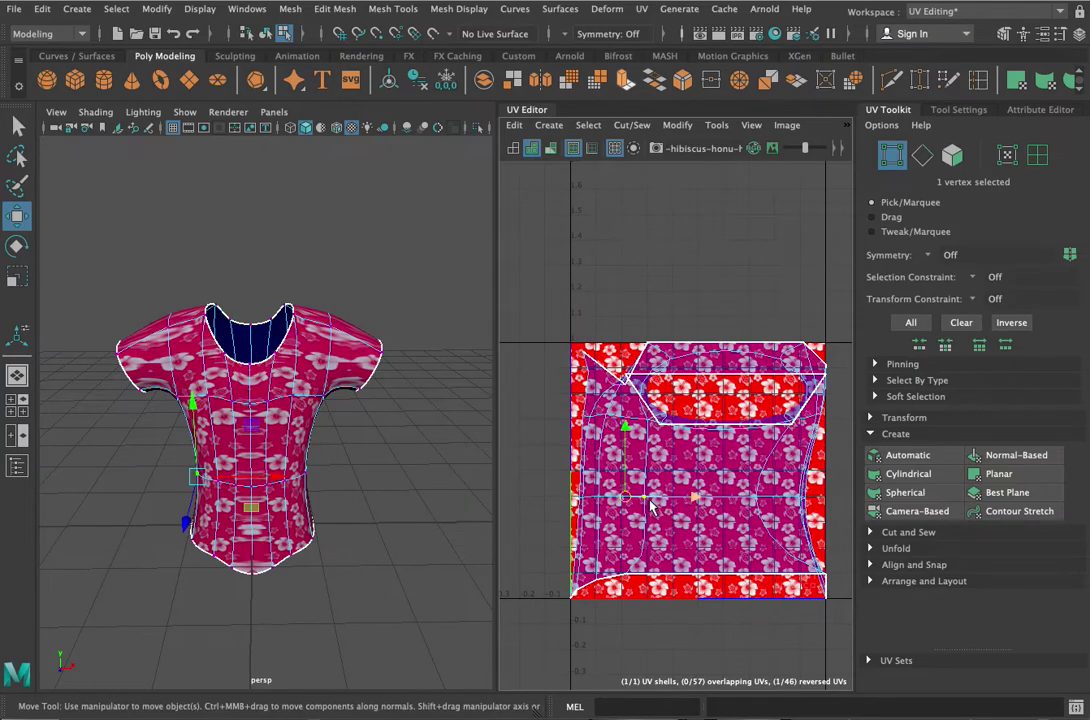
drag(626, 497, 689, 520)
click(628, 580)
drag(628, 580, 632, 553)
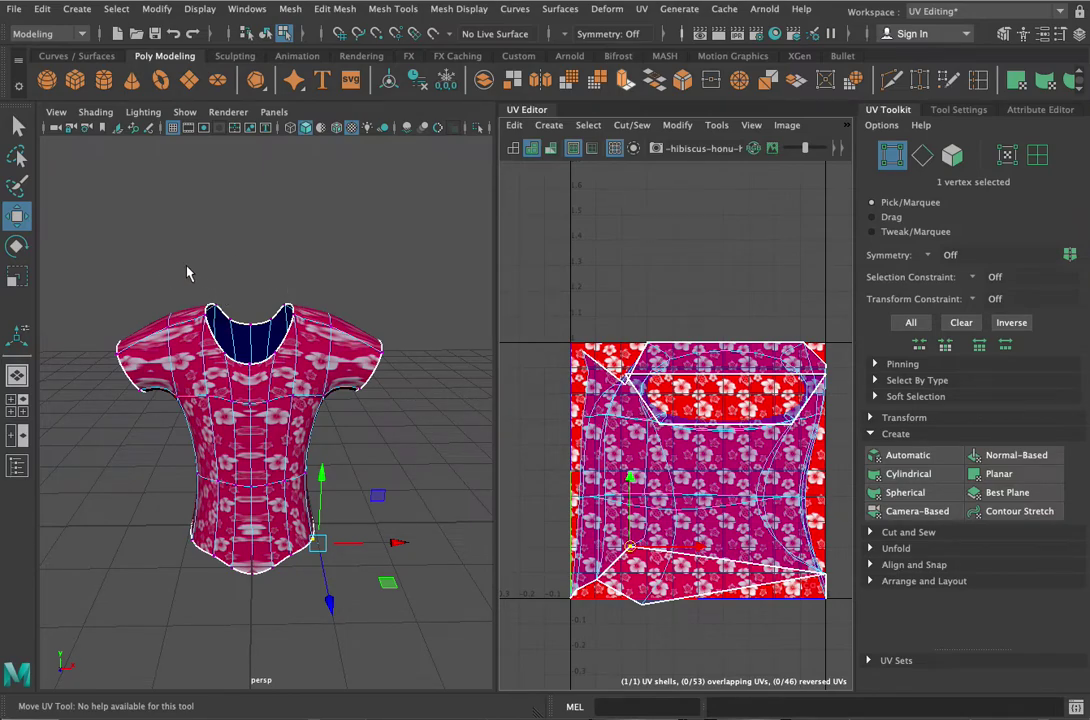
- Start the 3D Cut and Sew UV tool and cut the T-shirt's rear side edge between the underarm and the waist
alt+drag(178, 262, 294, 263)
click(279, 283)
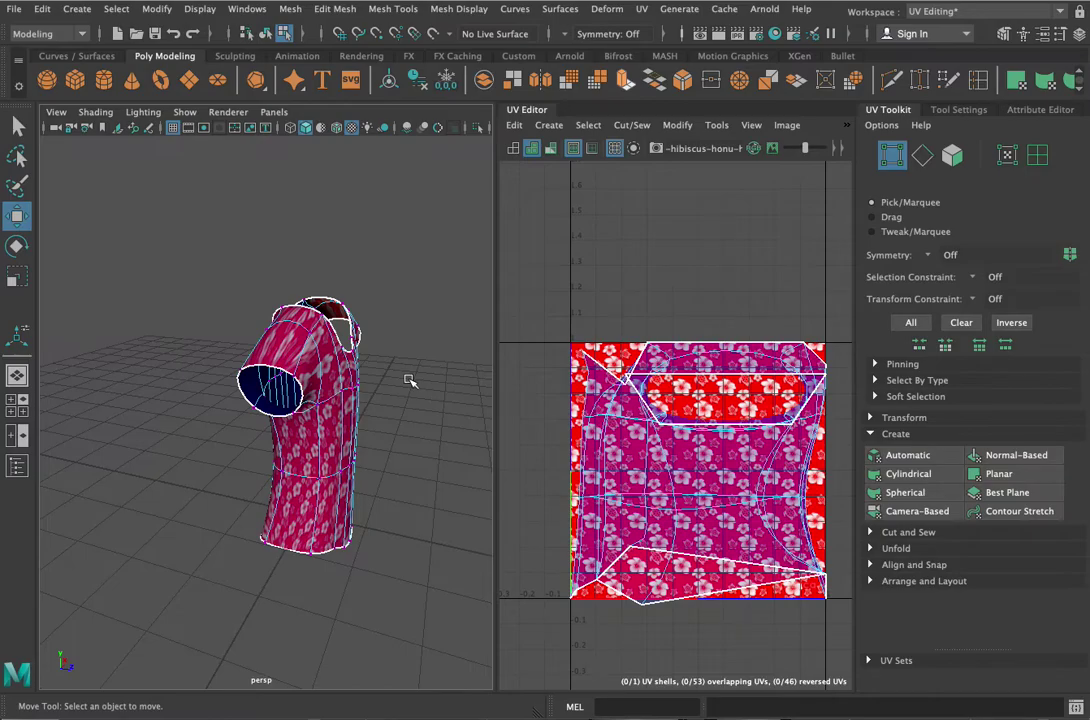
alt+drag(401, 384, 255, 383)
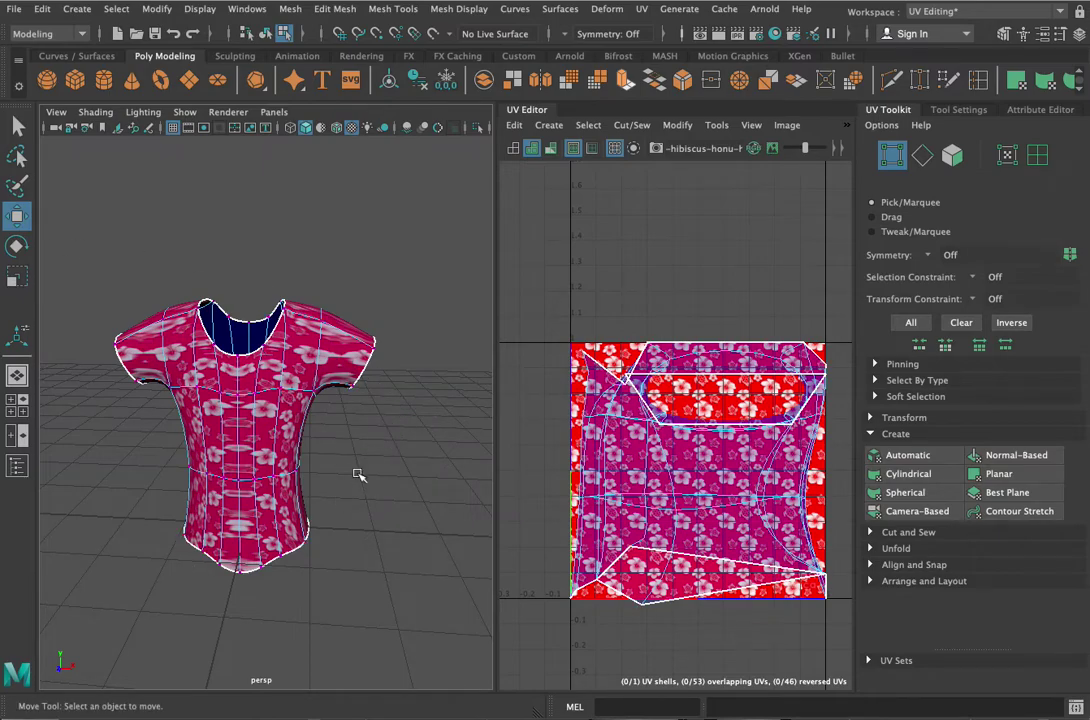
alt+drag(385, 446, 205, 421)
alt+drag(139, 473, 131, 440)
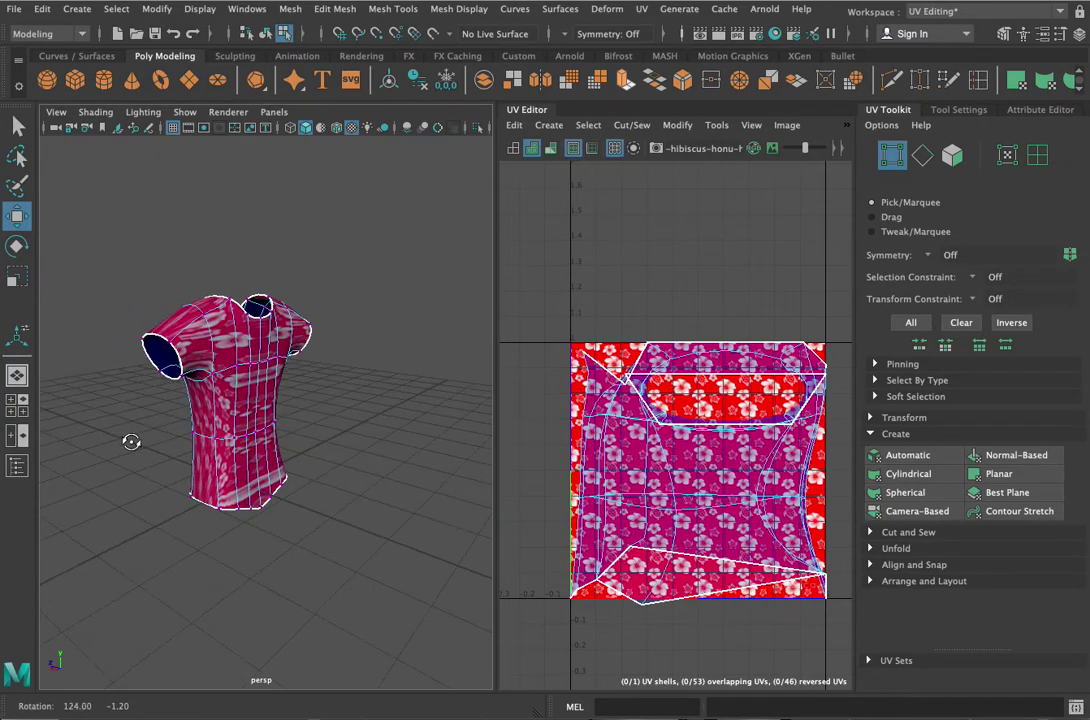
click(641, 9)
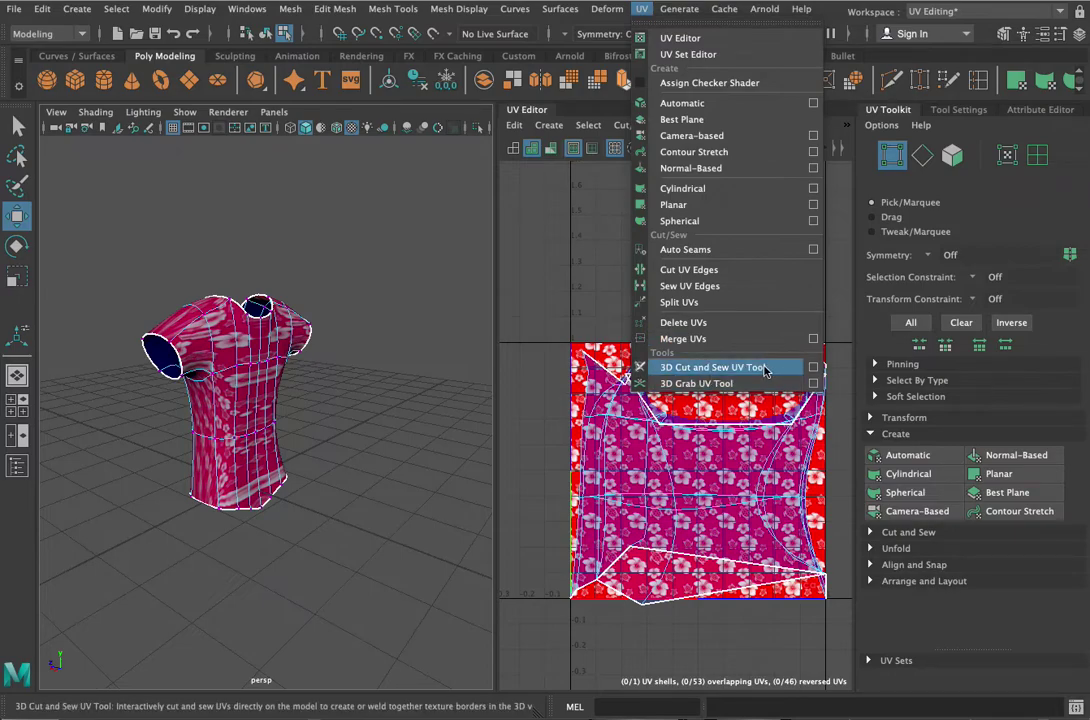
click(765, 369)
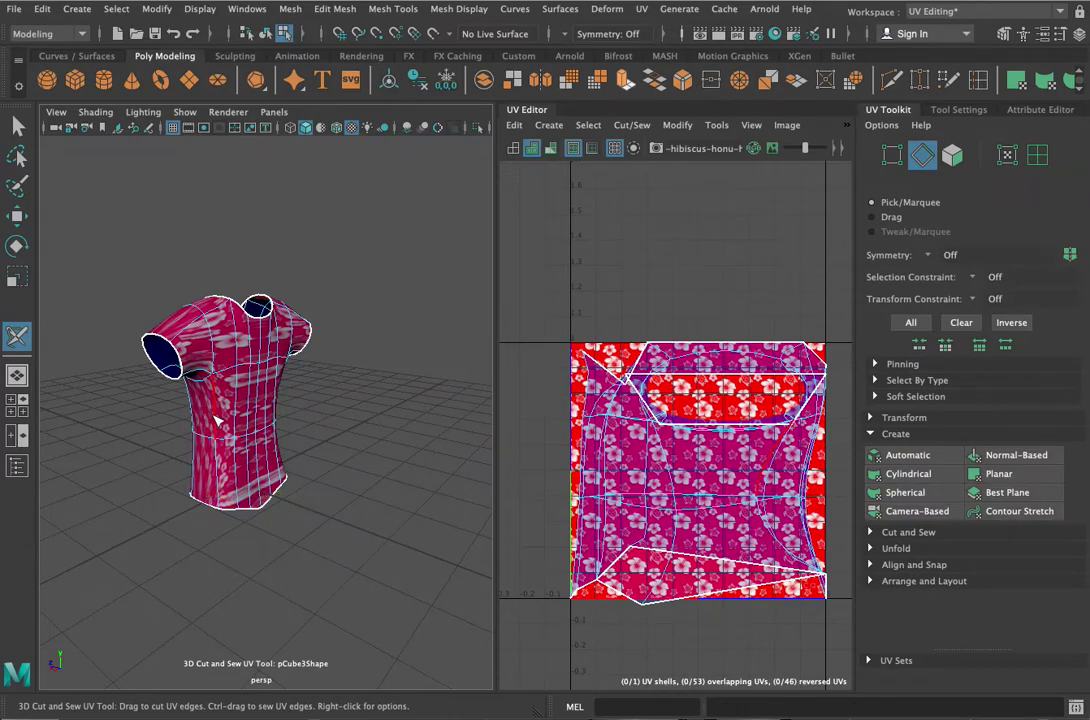
drag(220, 480, 220, 503)
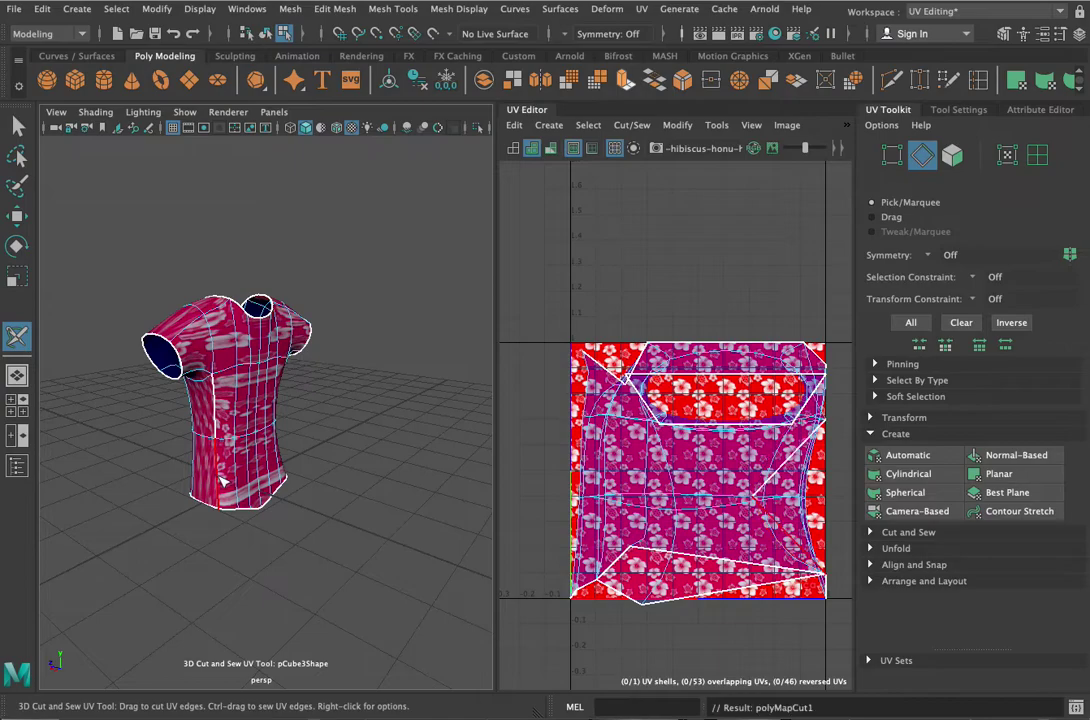
- Extend the side seam cut from the waist down to the hem, and cut the underarm edge of the adjoining sleeve
scroll(217, 419, up, 5)
scroll(217, 419, up, 4)
scroll(217, 419, down, 4)
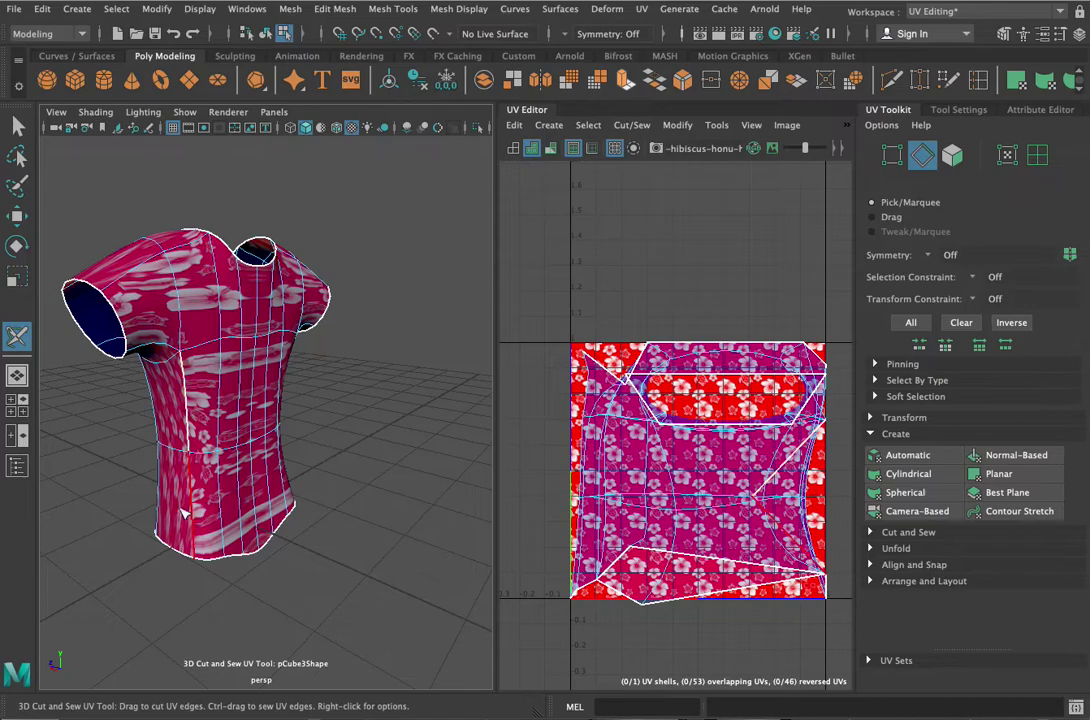
drag(190, 574, 185, 402)
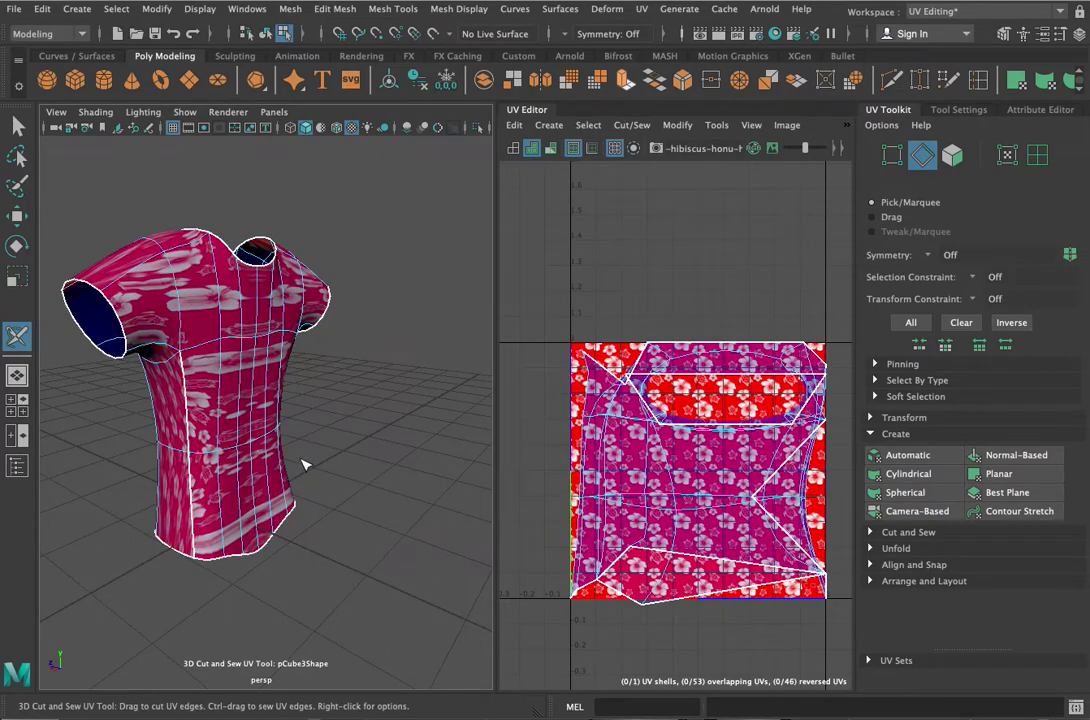
click(171, 348)
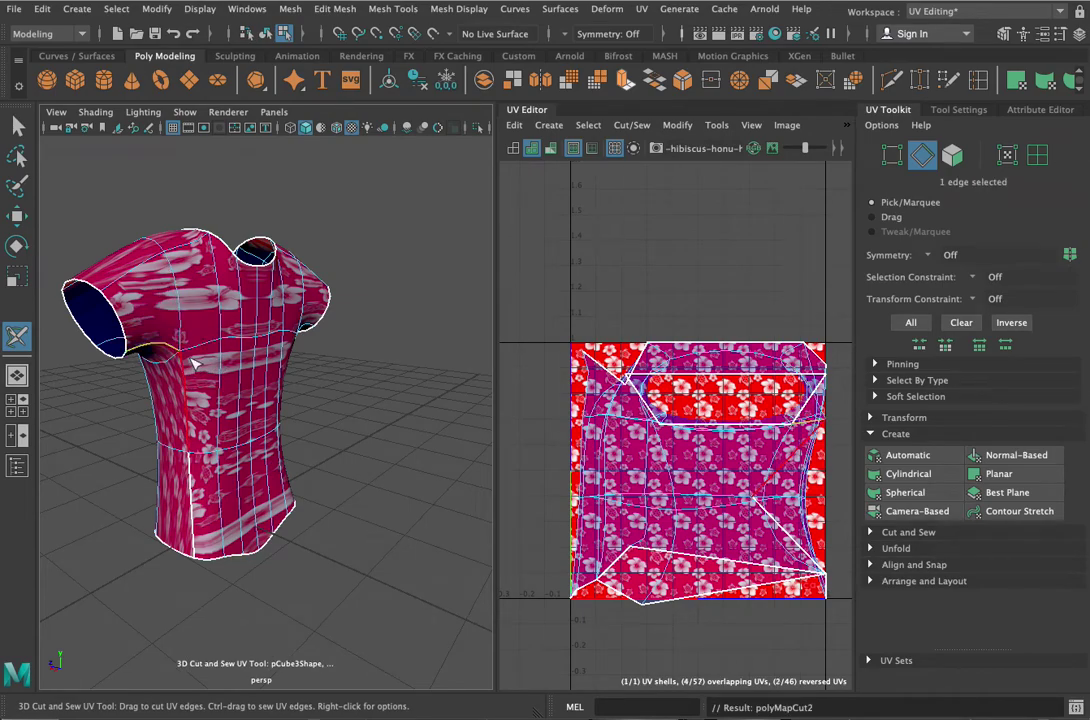
- Cut the T-shirt's opposite side seam from the underarm to the hem, plus that sleeve's underarm edge
alt+drag(378, 418, 210, 400)
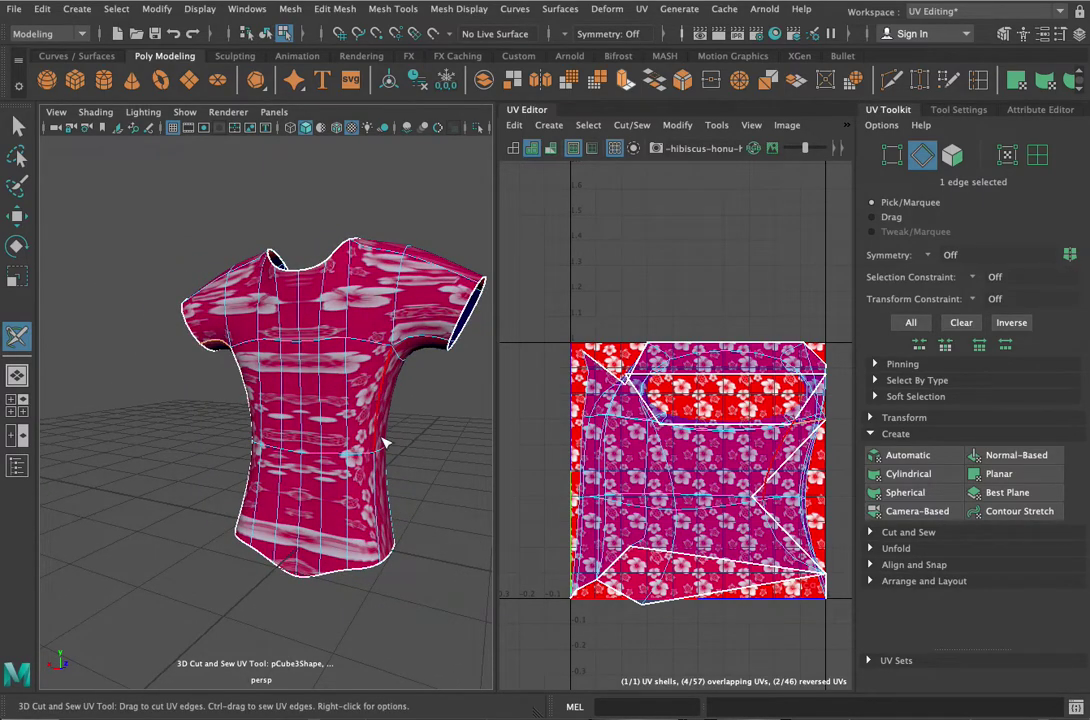
drag(381, 420, 390, 555)
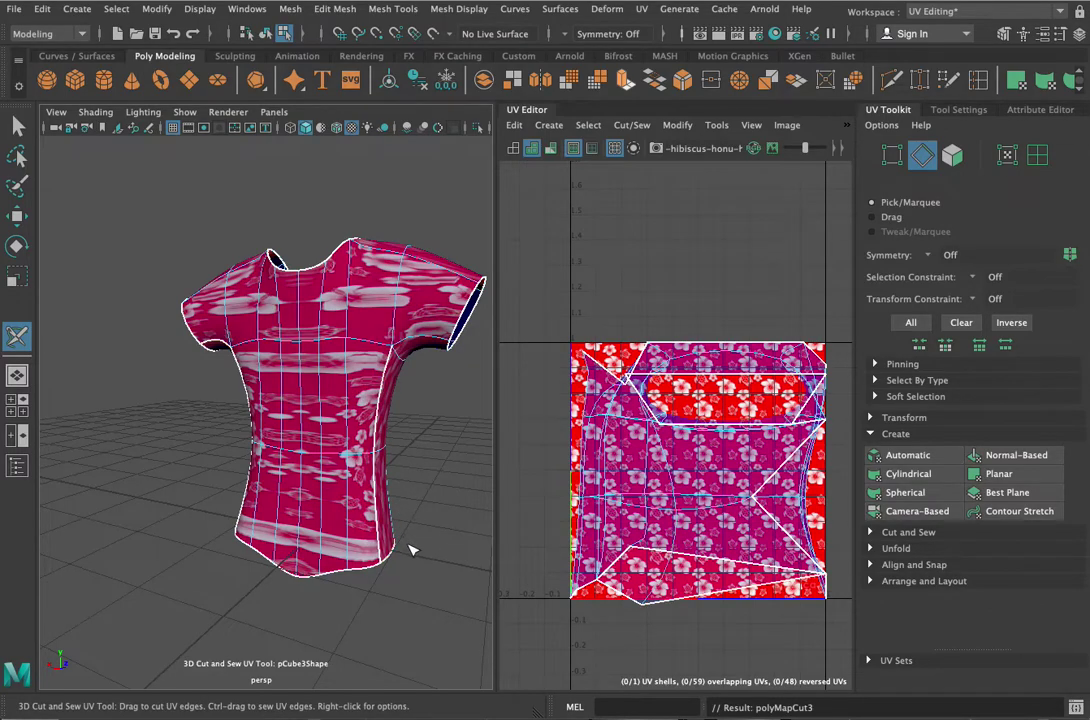
alt+drag(433, 466, 407, 350)
click(407, 341)
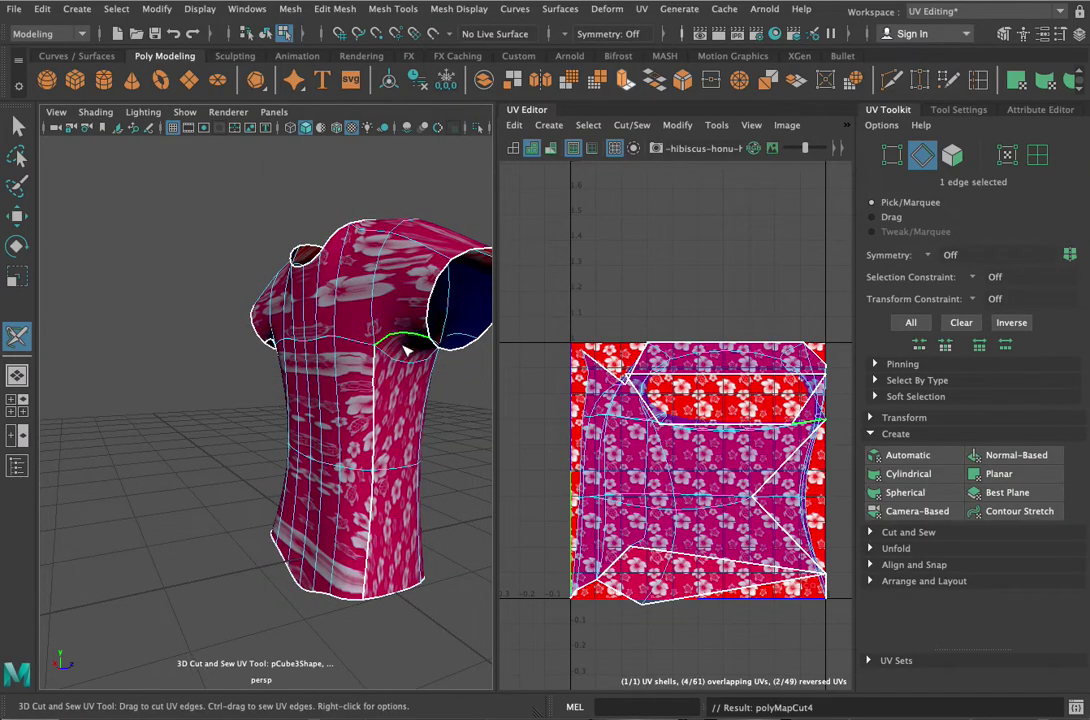
alt+drag(453, 472, 445, 416)
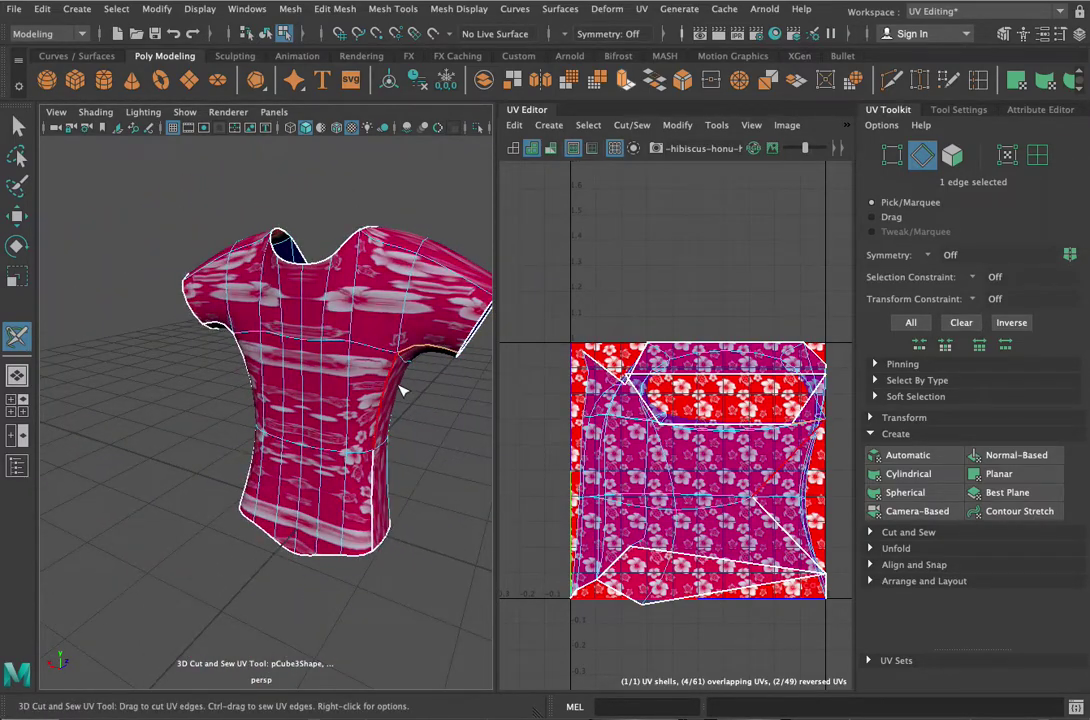
alt+drag(428, 496, 345, 476)
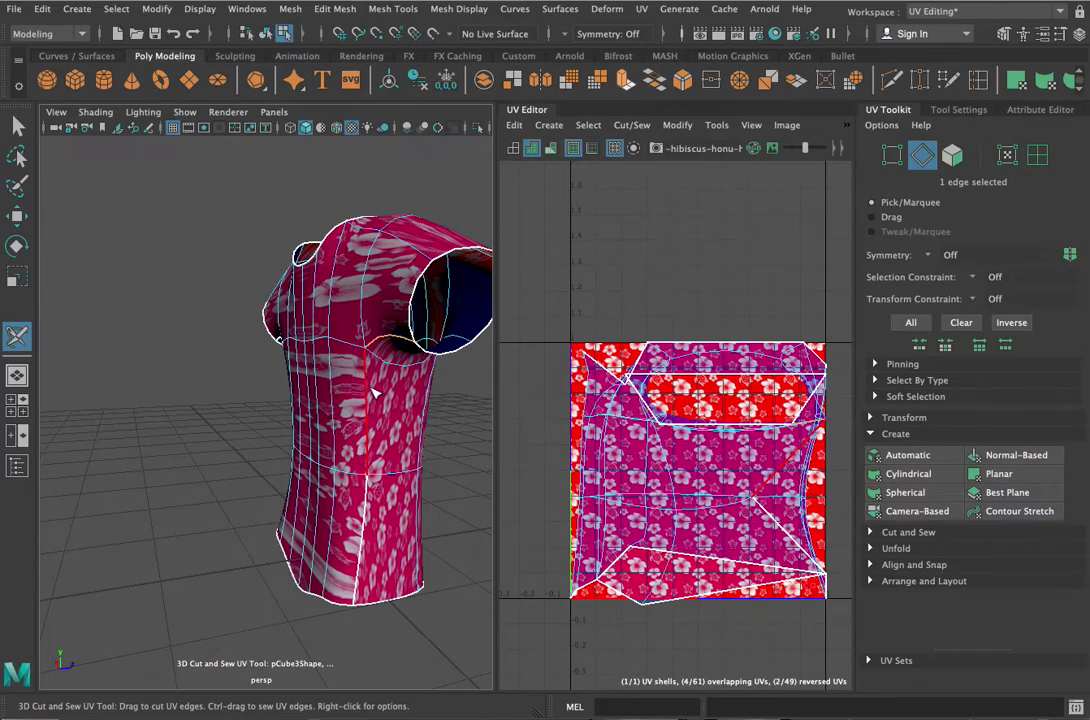
- Select the T-shirt's whole UV shell, then unfold it and lay it out within the 0–1 UV square
mouse_move(438, 450)
alt+mouse_down()
mouse_move(329, 459)
mouse_move(380, 452)
mouse_move(360, 418)
mouse_move(470, 443)
mouse_move(344, 441)
mouse_move(455, 445)
alt+mouse_up()
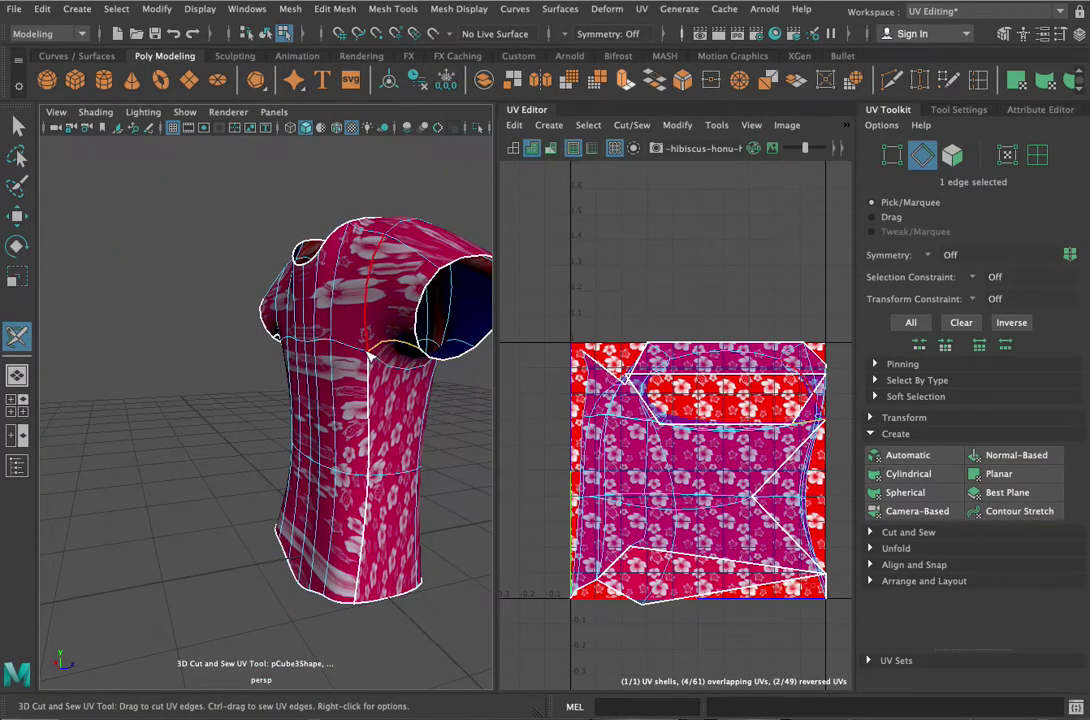
alt+drag(232, 520, 160, 430)
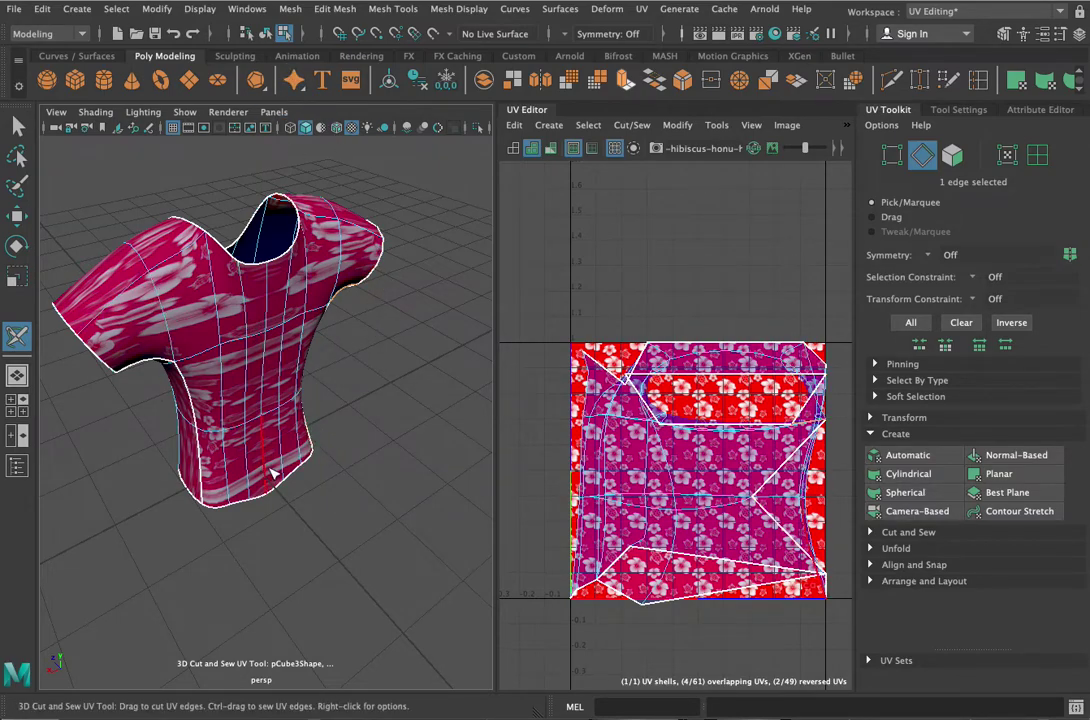
alt+drag(306, 370, 331, 427)
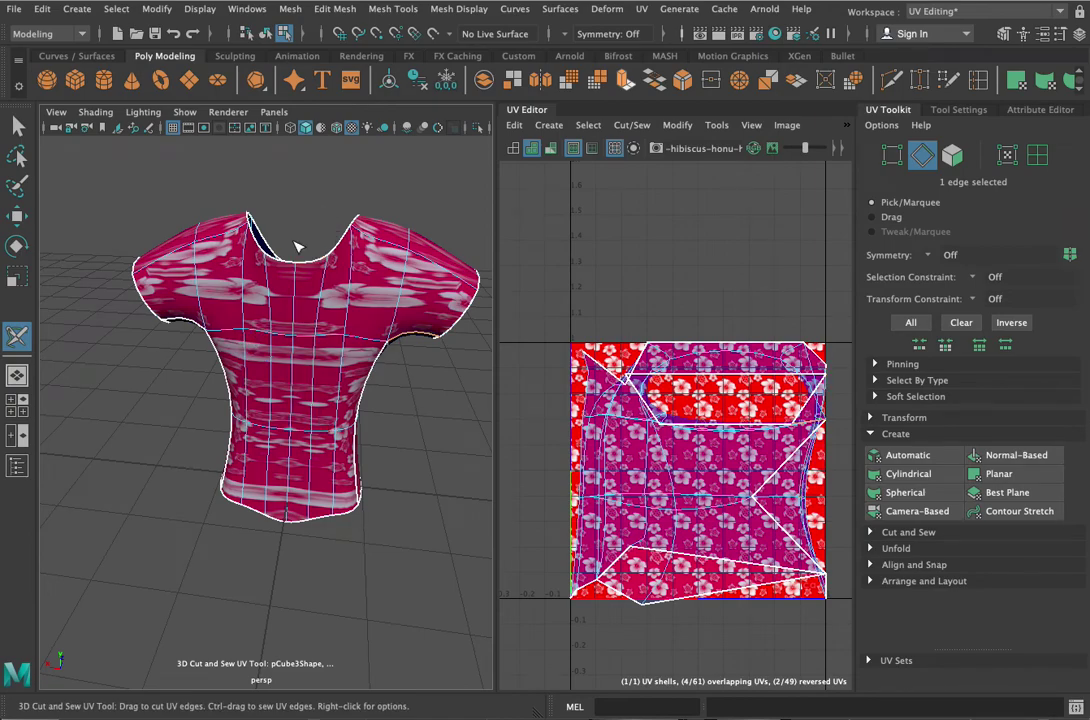
right_click(283, 210)
mouse_move(281, 164)
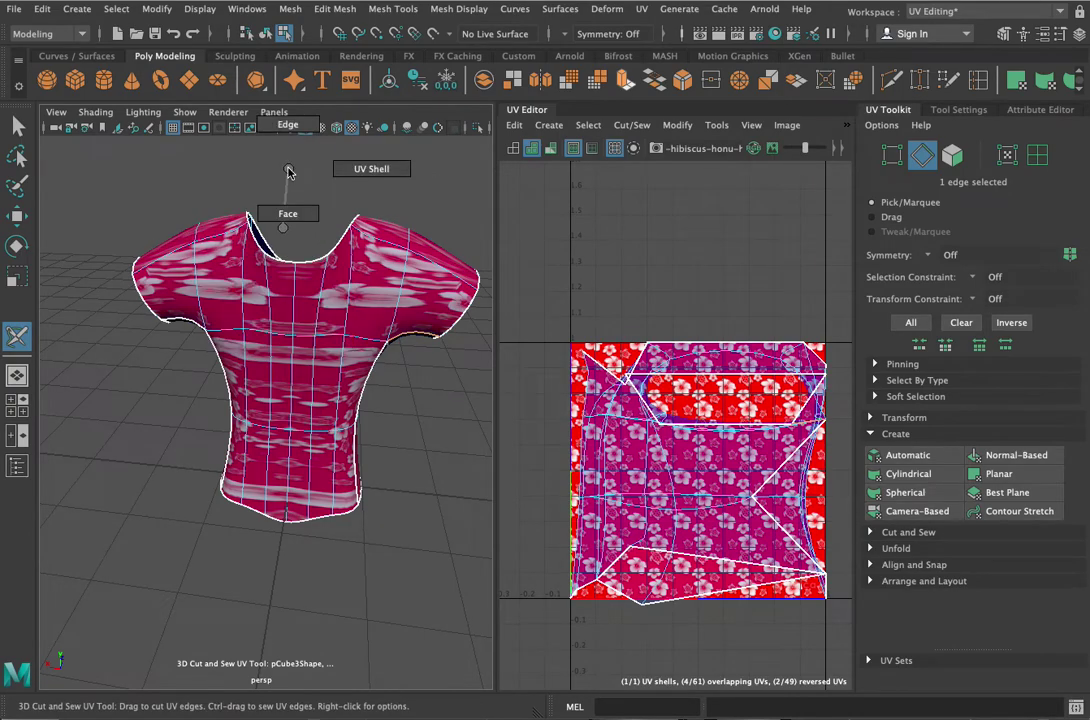
click(347, 172)
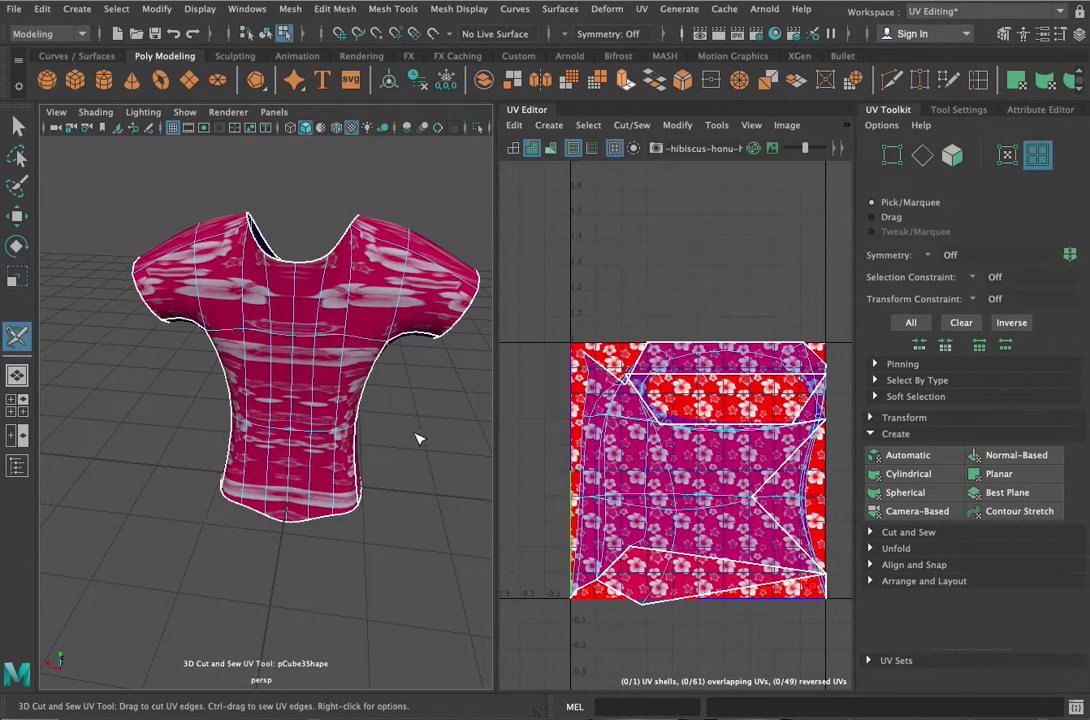
alt+drag(416, 438, 292, 416)
click(361, 428)
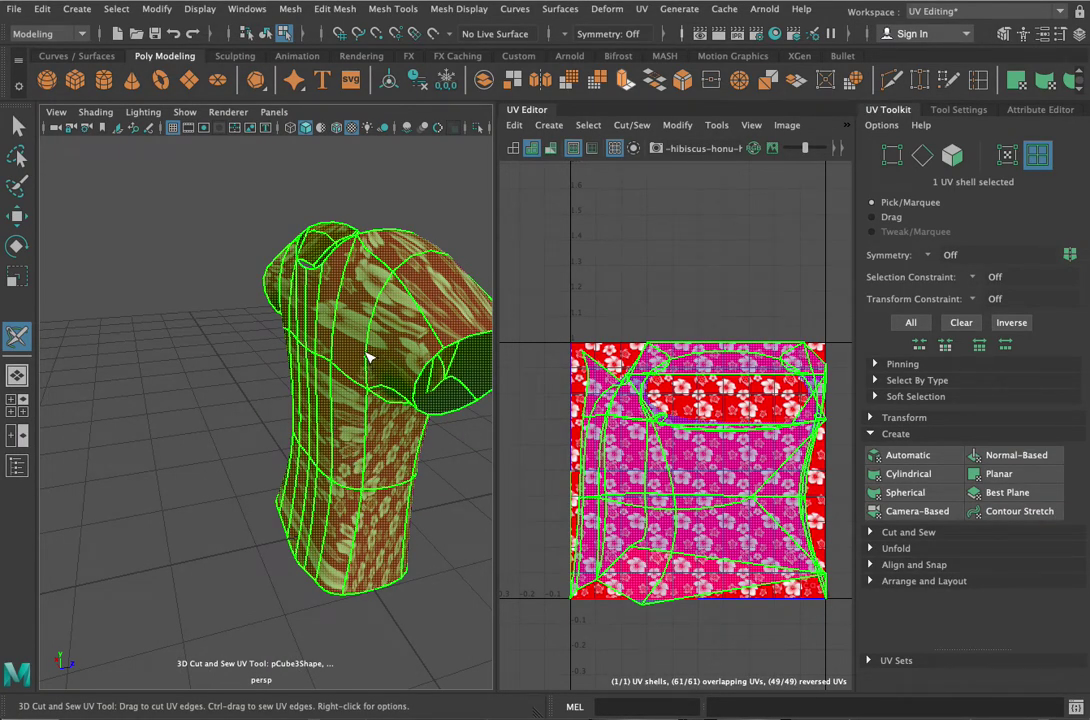
key(ctrl+l)
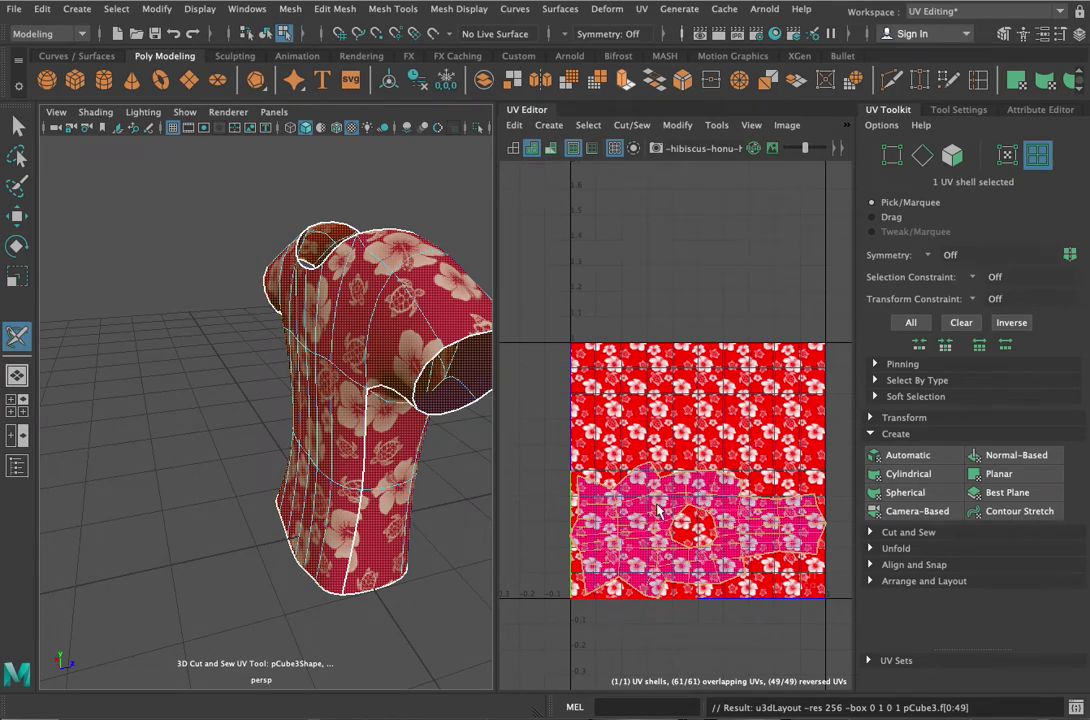
- Rotate the T-shirt's UV shell a quarter turn so it stands upright and move it up onto the hibiscus image
key(e)
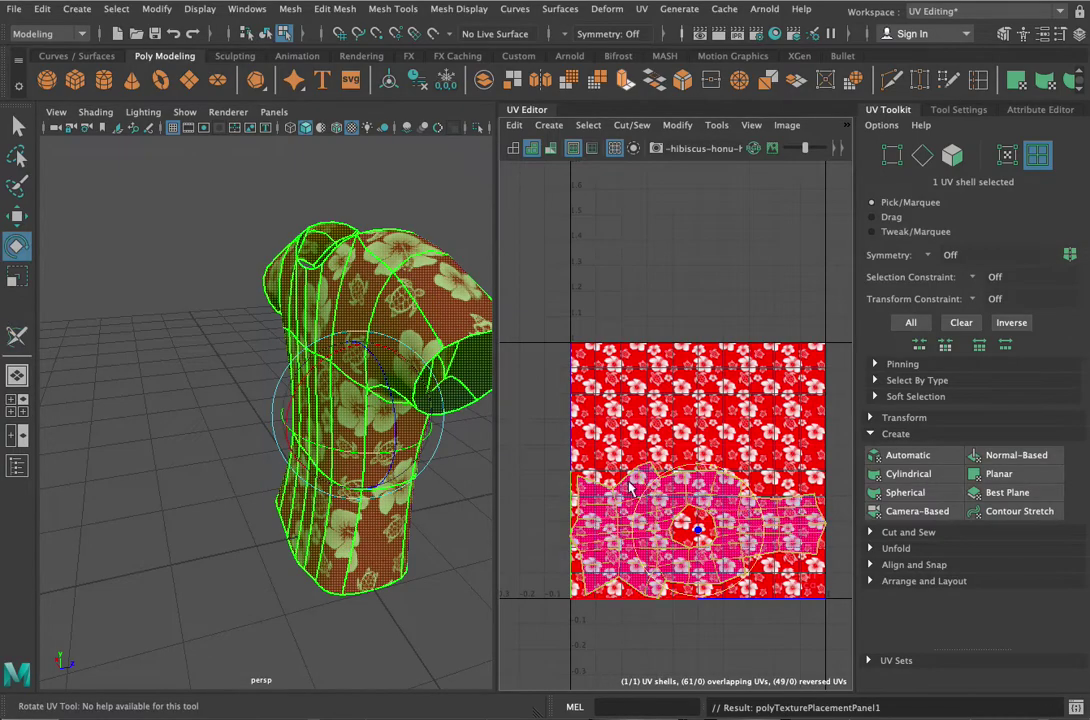
drag(703, 473, 767, 525)
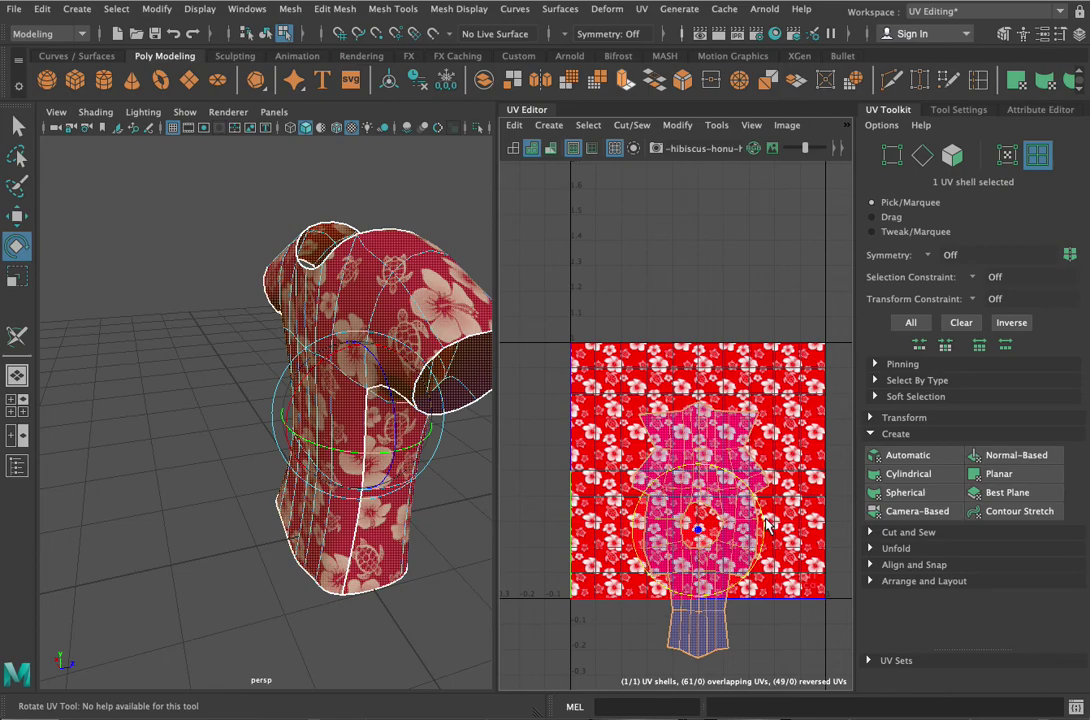
key(w)
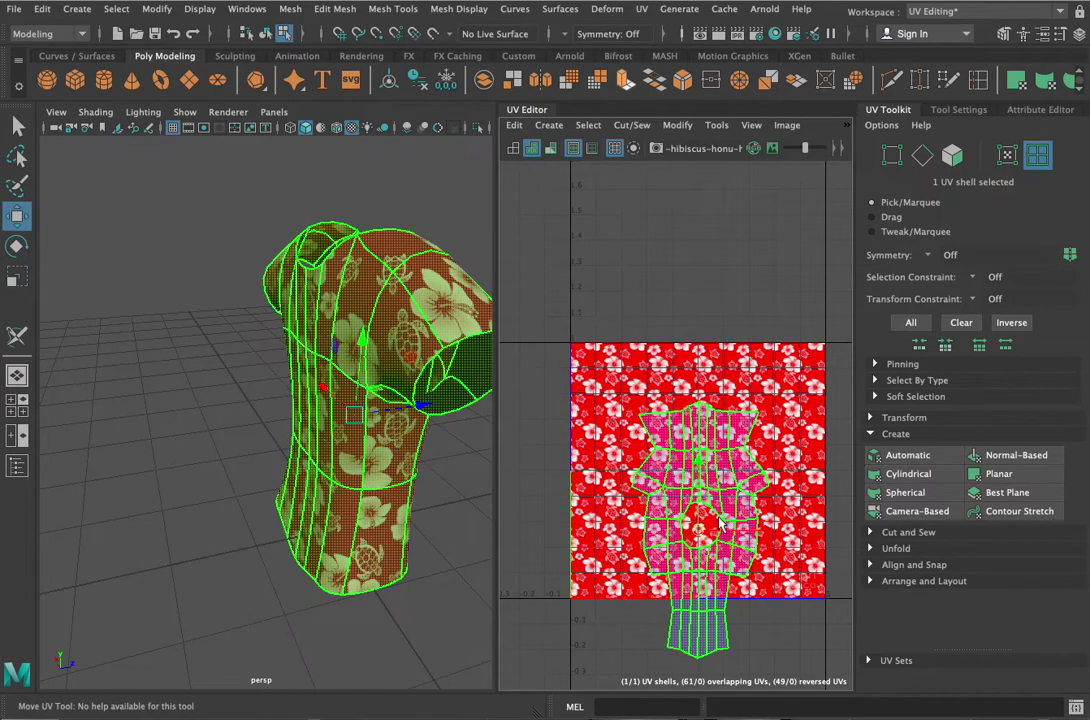
drag(703, 537, 703, 428)
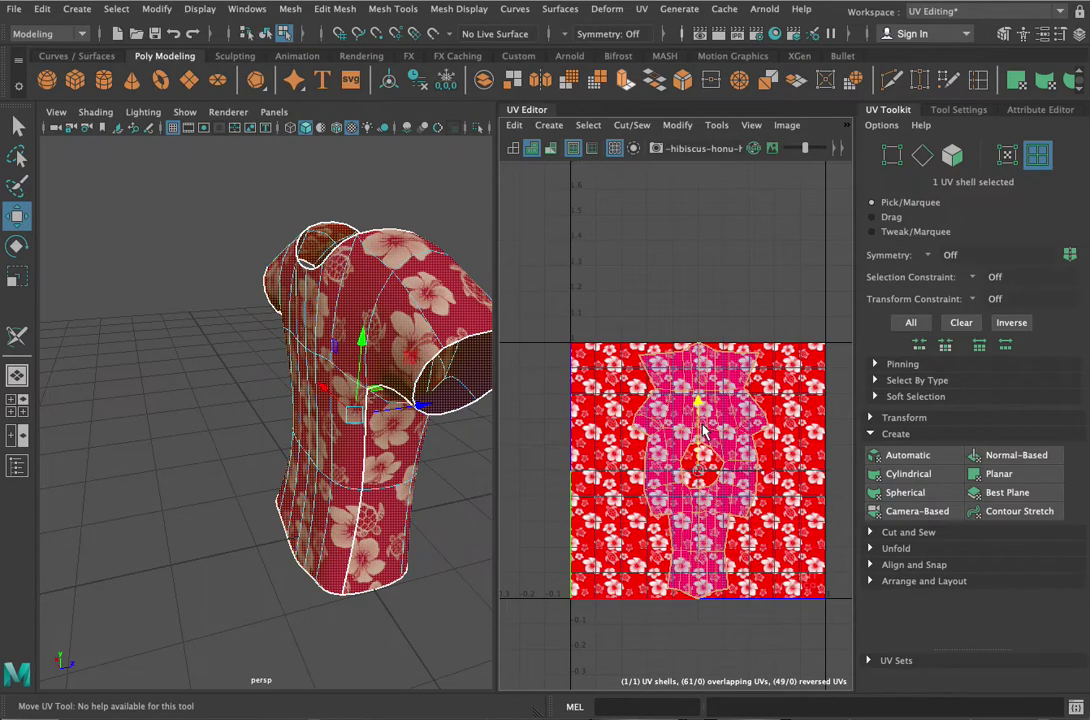
- Scale the upright UV shell down slightly and uniformly so it fits within the hibiscus image, and clear the selection
key(r)
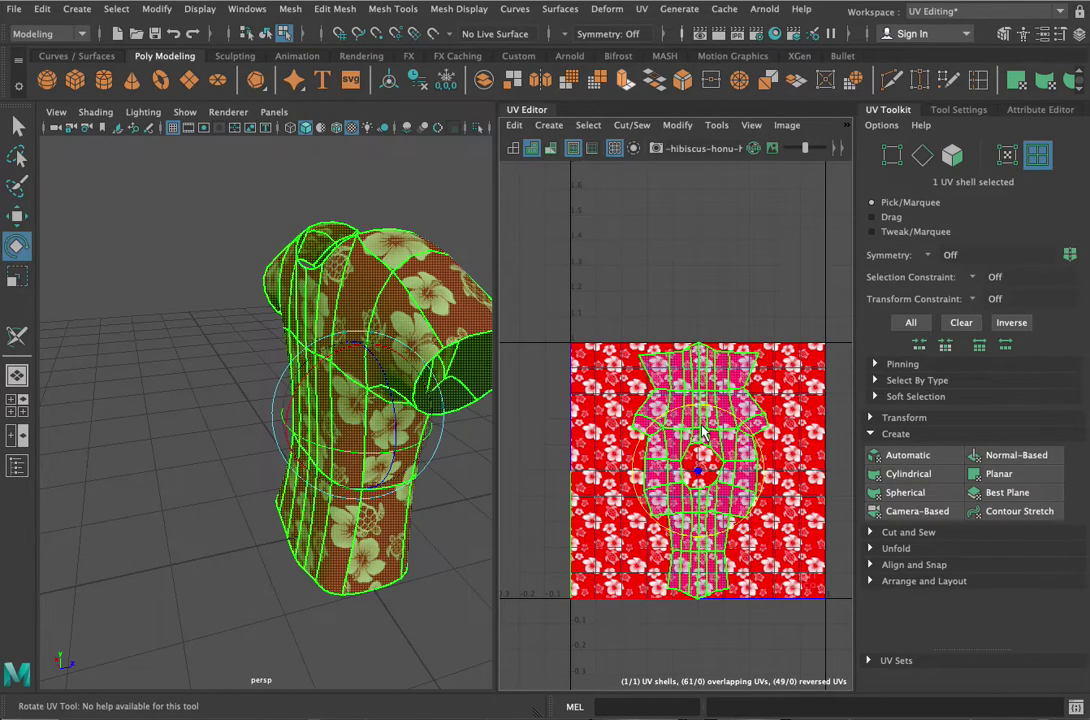
drag(727, 470, 706, 478)
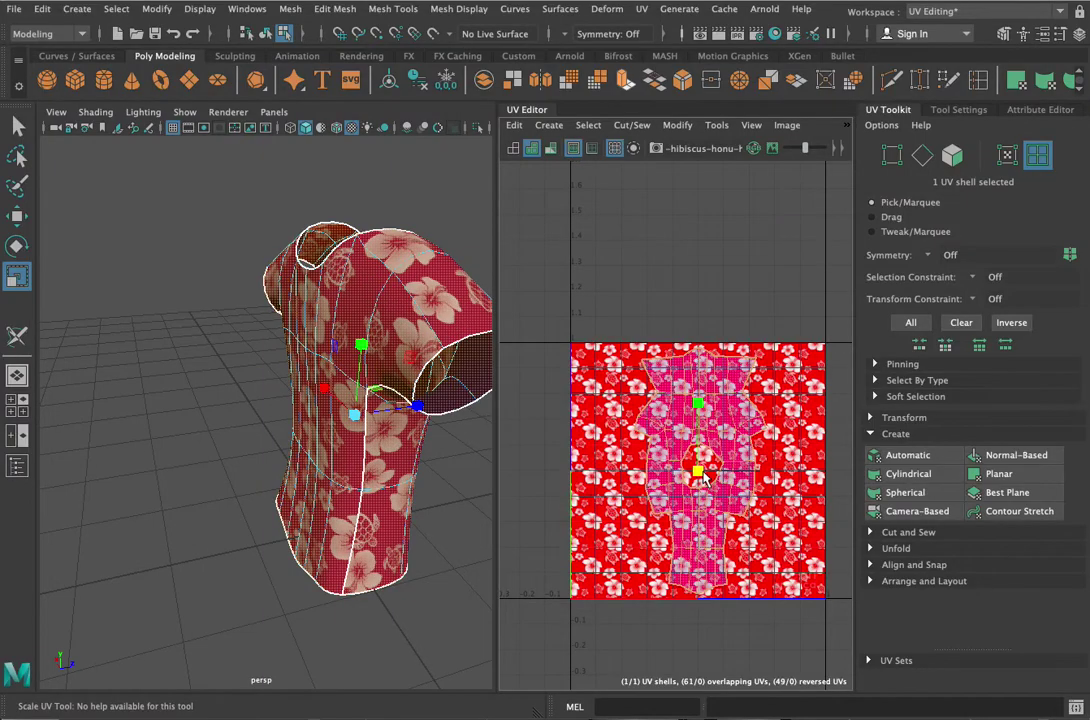
alt+drag(395, 473, 214, 423)
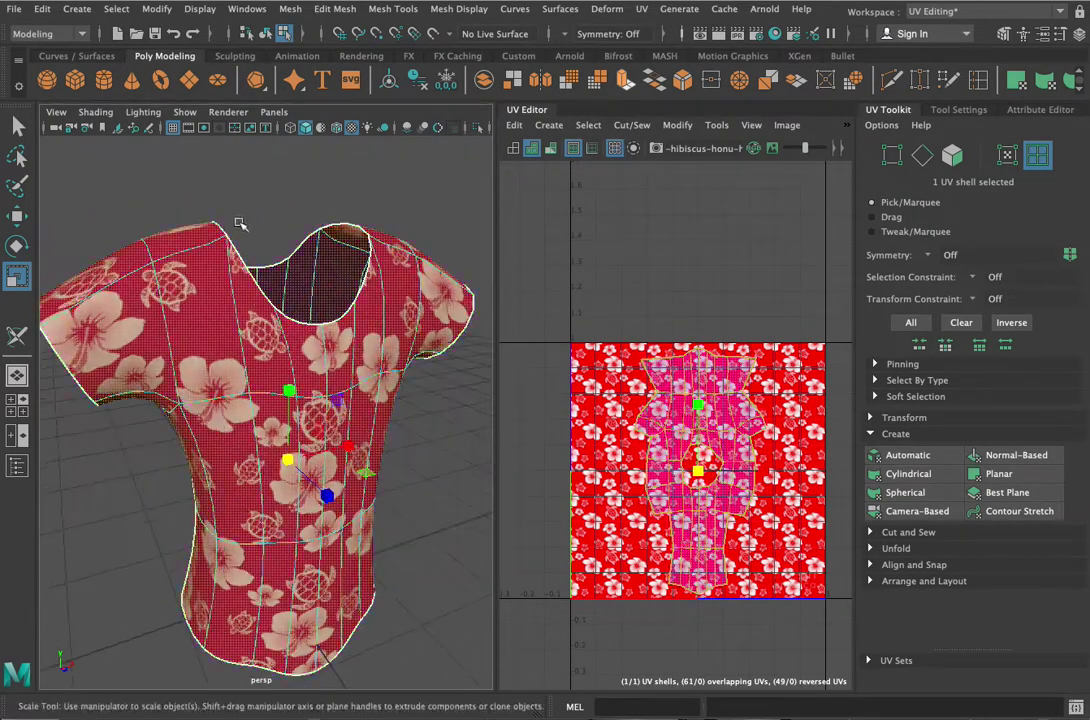
click(260, 205)
- Examine how the hibiscus pattern lies on the T-shirt's front, back, sleeves and side seams
alt+drag(391, 452, 297, 432)
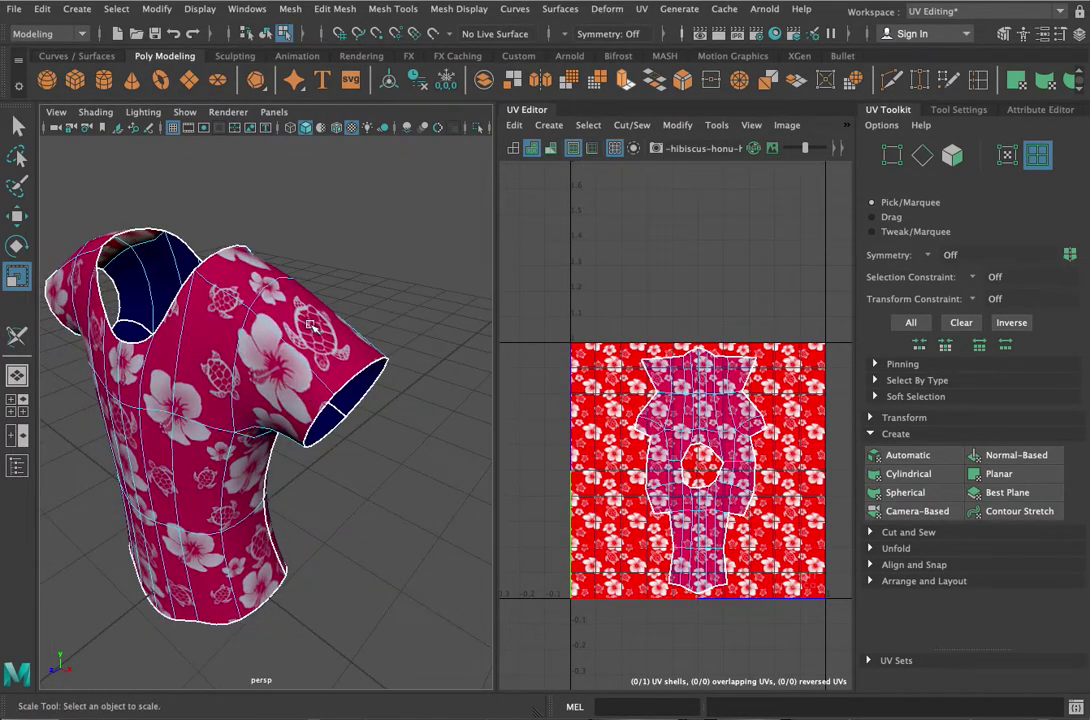
alt+drag(293, 412, 203, 393)
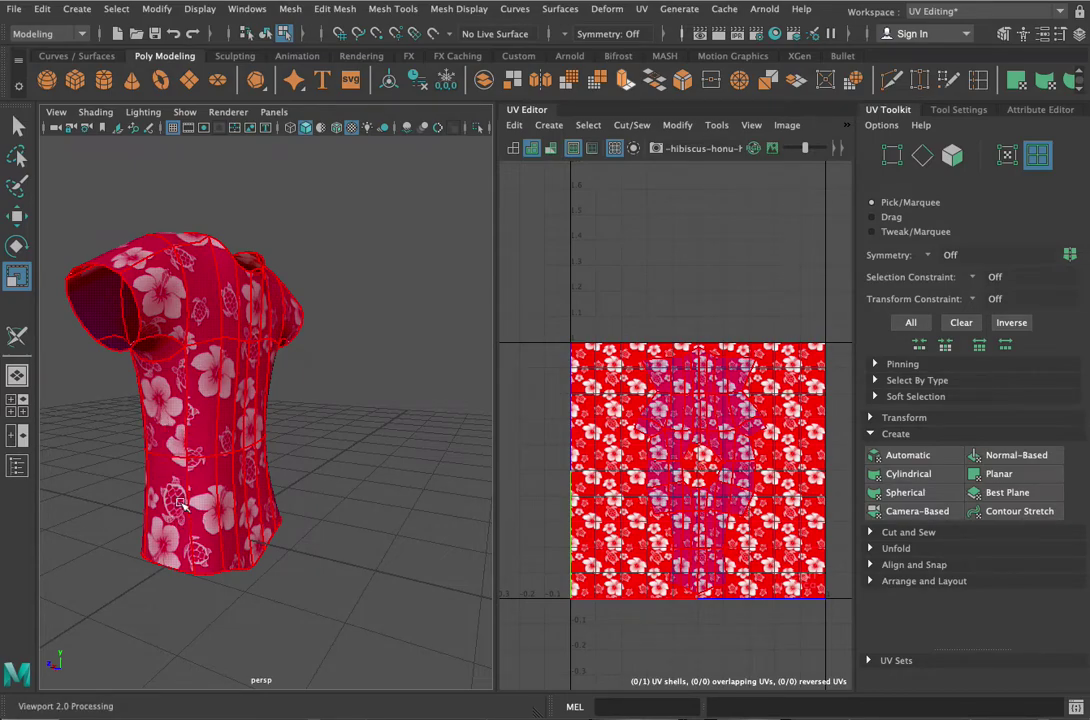
click(176, 405)
mouse_move(357, 423)
alt+mouse_down()
mouse_move(414, 411)
mouse_move(531, 422)
mouse_move(319, 462)
mouse_move(163, 445)
mouse_move(390, 472)
mouse_move(404, 452)
mouse_move(240, 452)
mouse_move(253, 468)
alt+mouse_up()
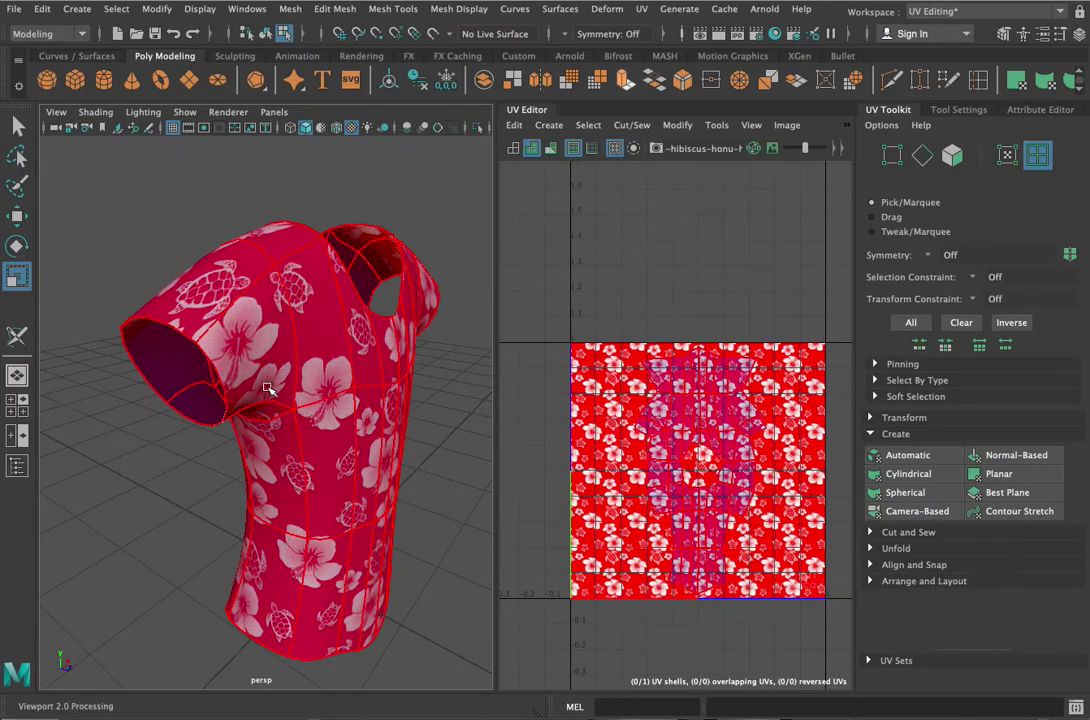
alt+drag(137, 427, 266, 414)
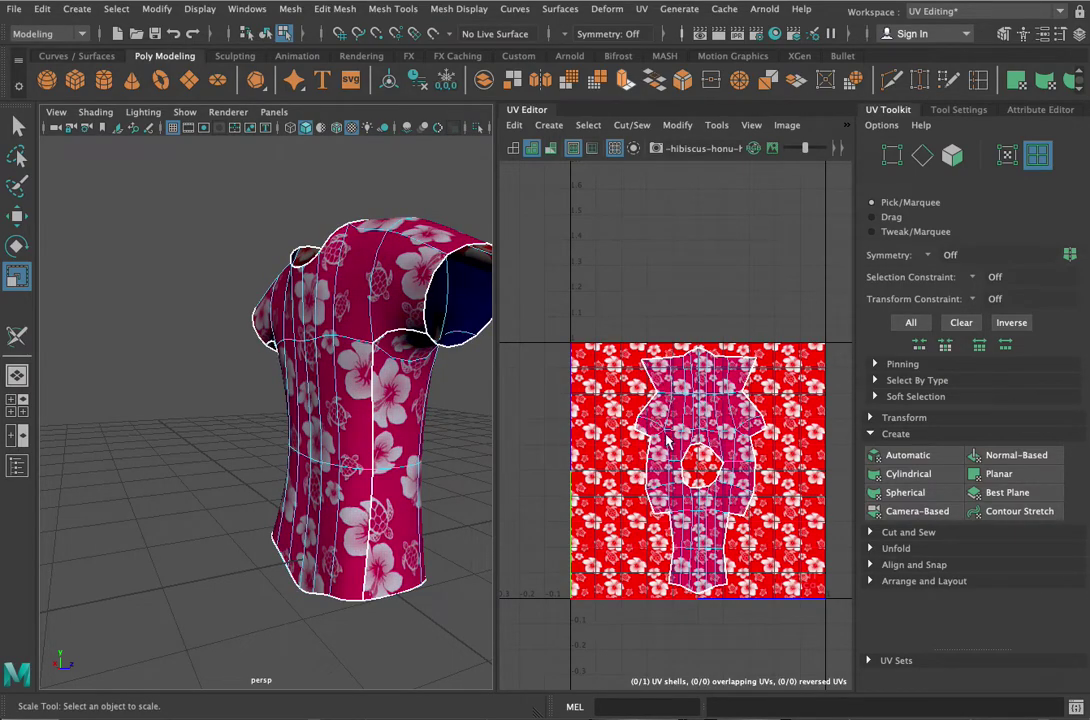
alt+drag(470, 440, 235, 428)
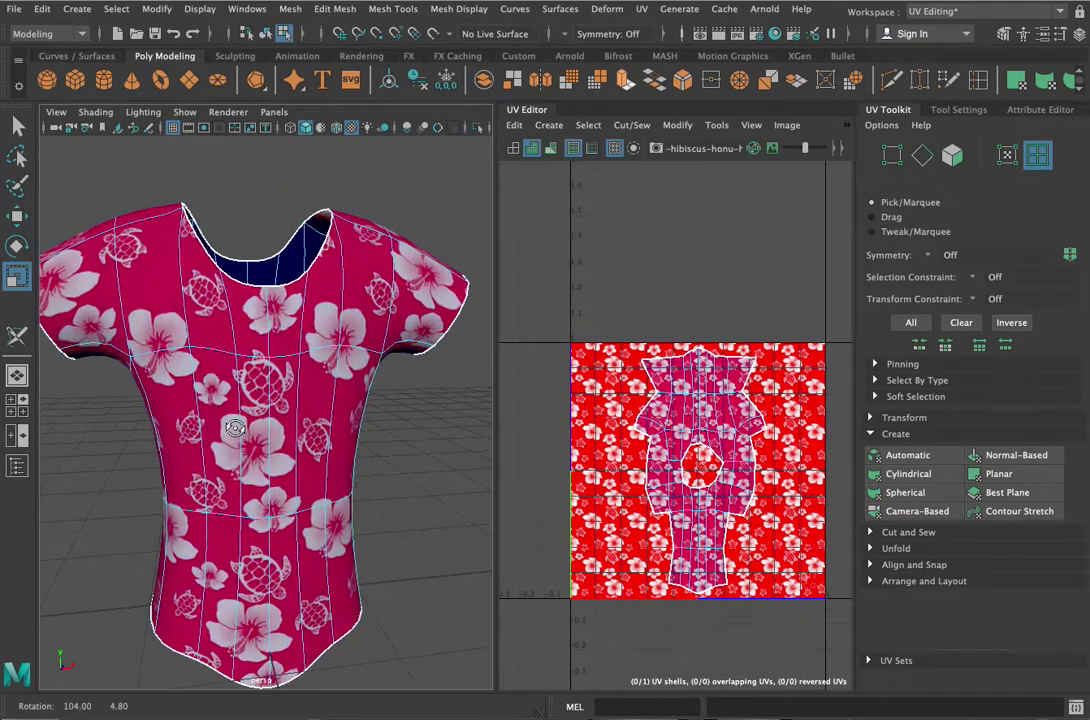
scroll(235, 428, down, 3)
alt+drag(210, 362, 240, 327)
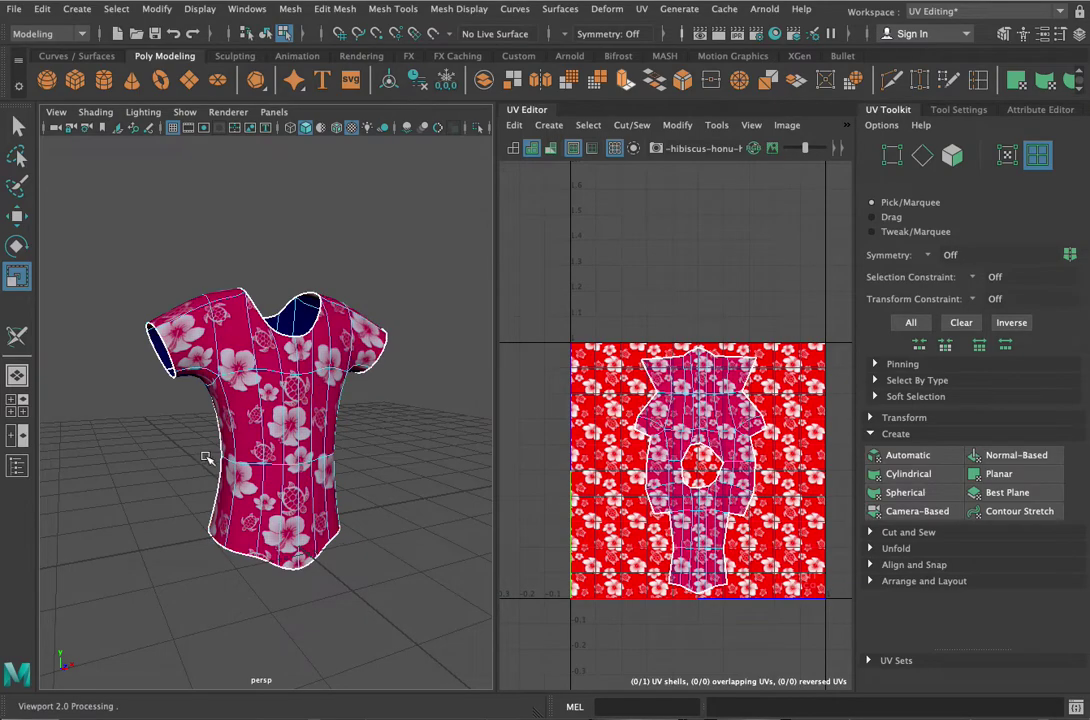
alt+drag(195, 457, 341, 408)
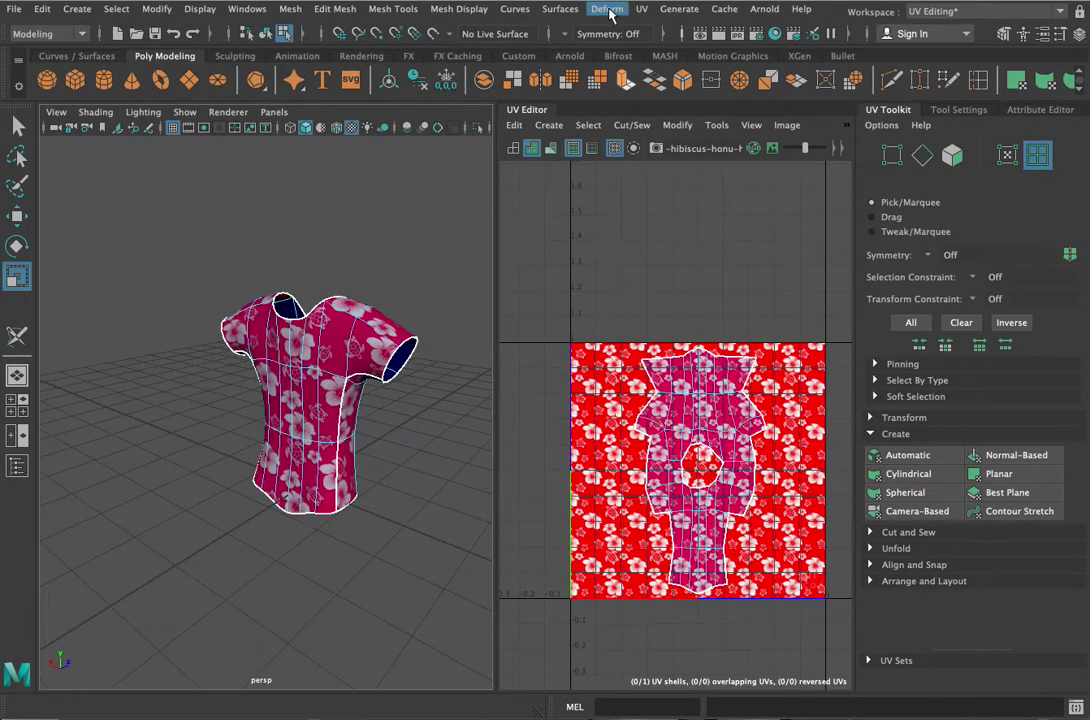
click(641, 9)
click(713, 367)
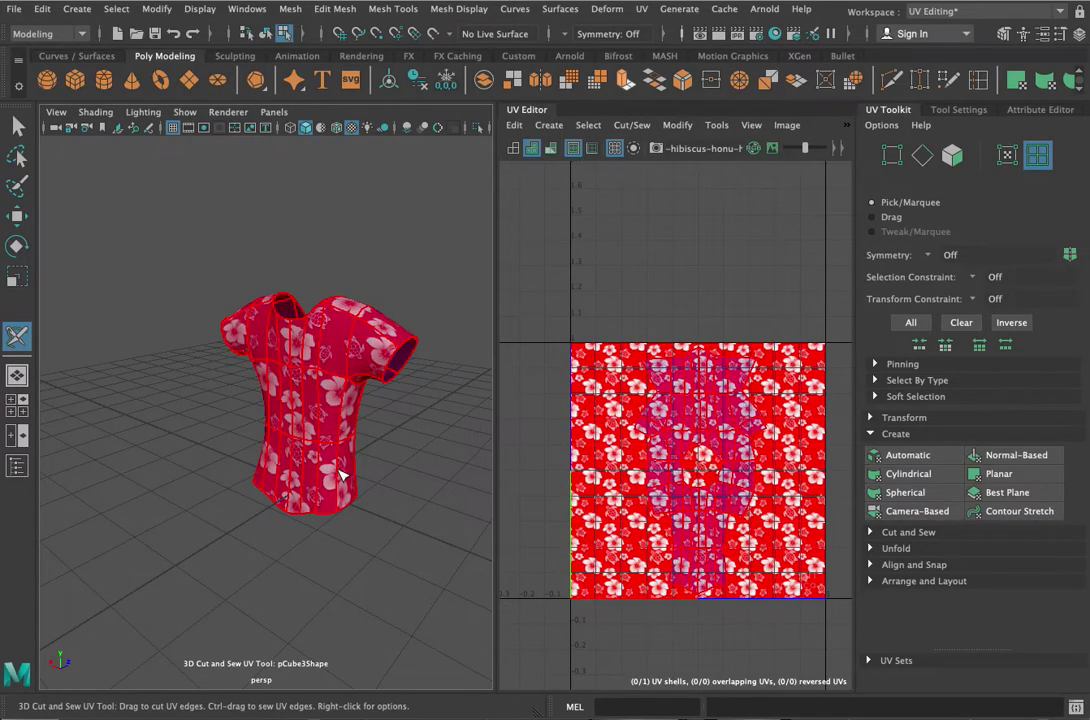
right_drag(341, 262, 293, 240)
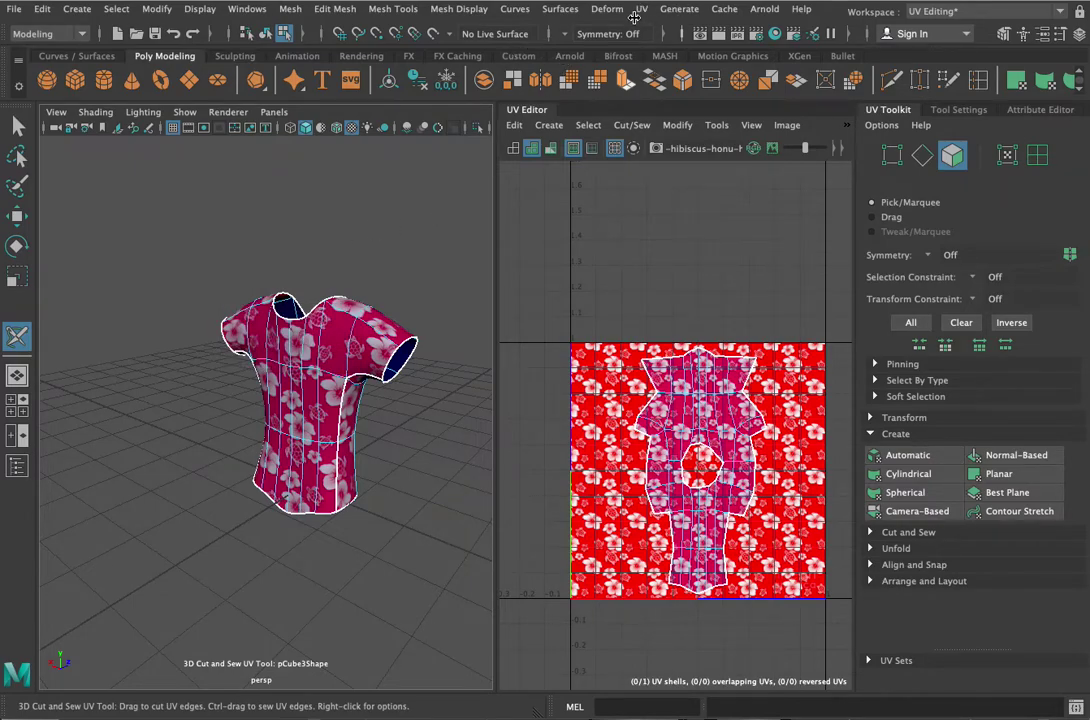
right_drag(275, 240, 299, 276)
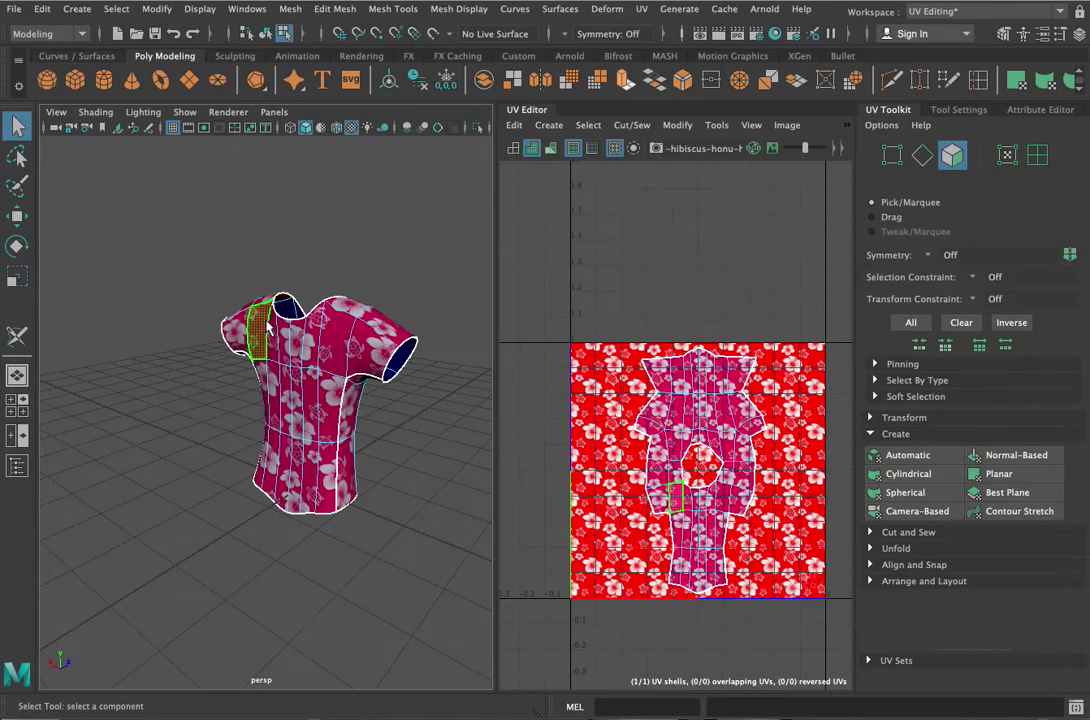
right_drag(250, 245, 324, 214)
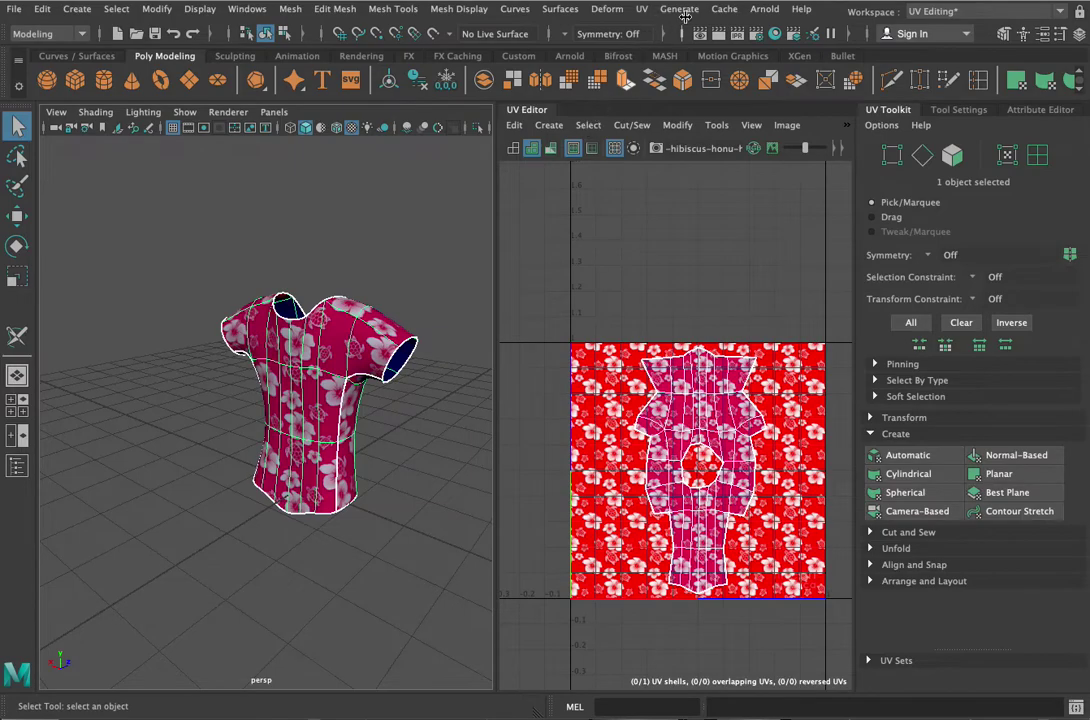
- Restart the 3D Cut and Sew UV tool and sew one side seam of the T-shirt plus the adjoining sleeve's underarm edge
click(645, 10)
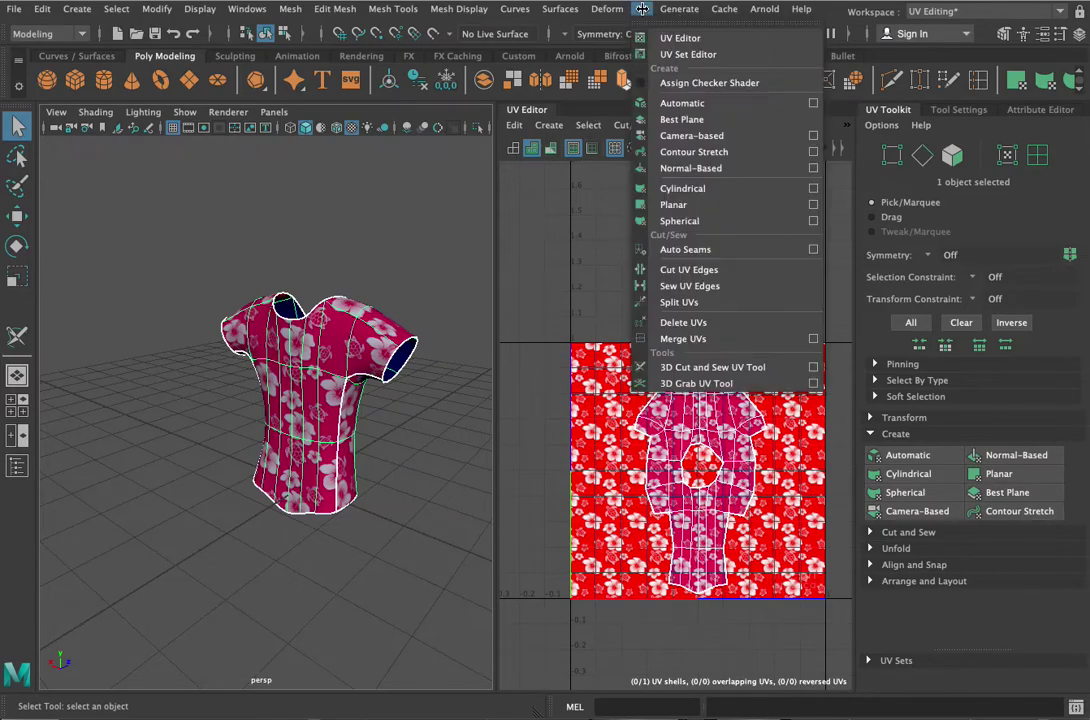
click(722, 372)
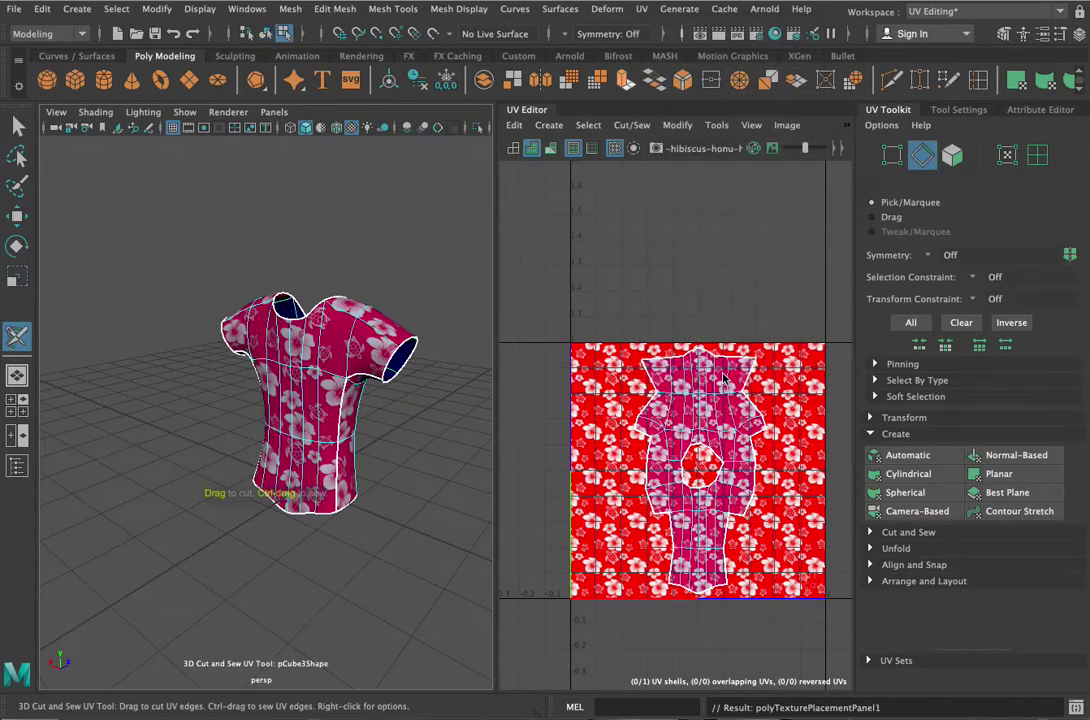
ctrl+click(345, 411)
ctrl+click(338, 467)
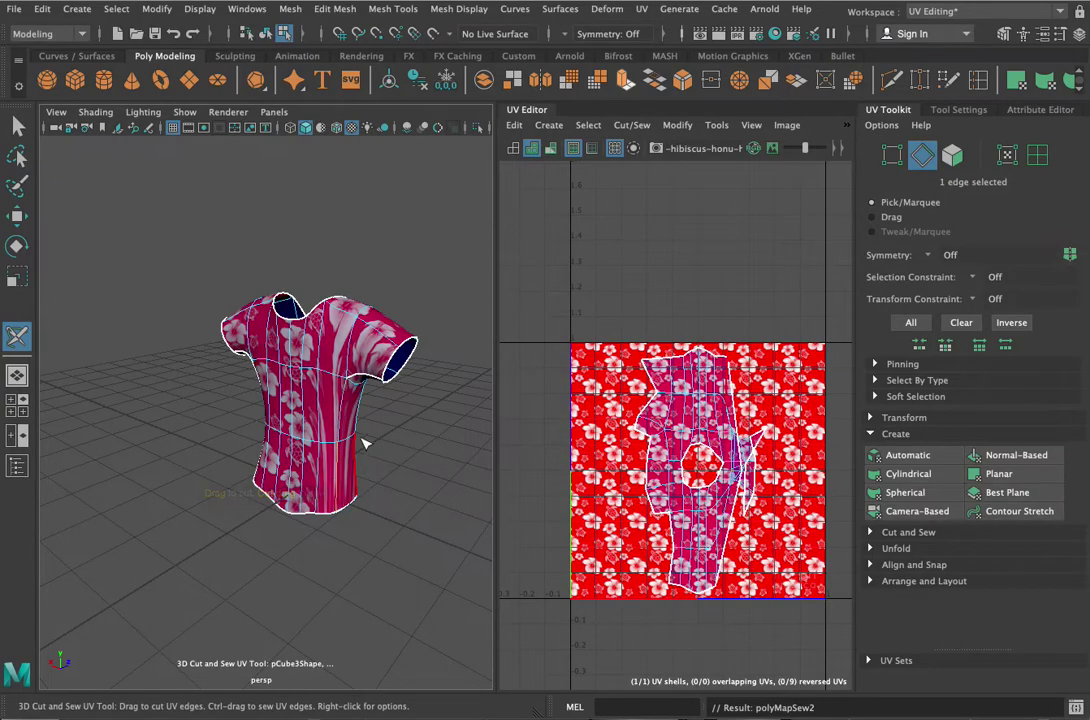
ctrl+click(367, 379)
- Sew the opposite sleeve's underarm edge and the T-shirt's opposite side seam
ctrl+click(252, 361)
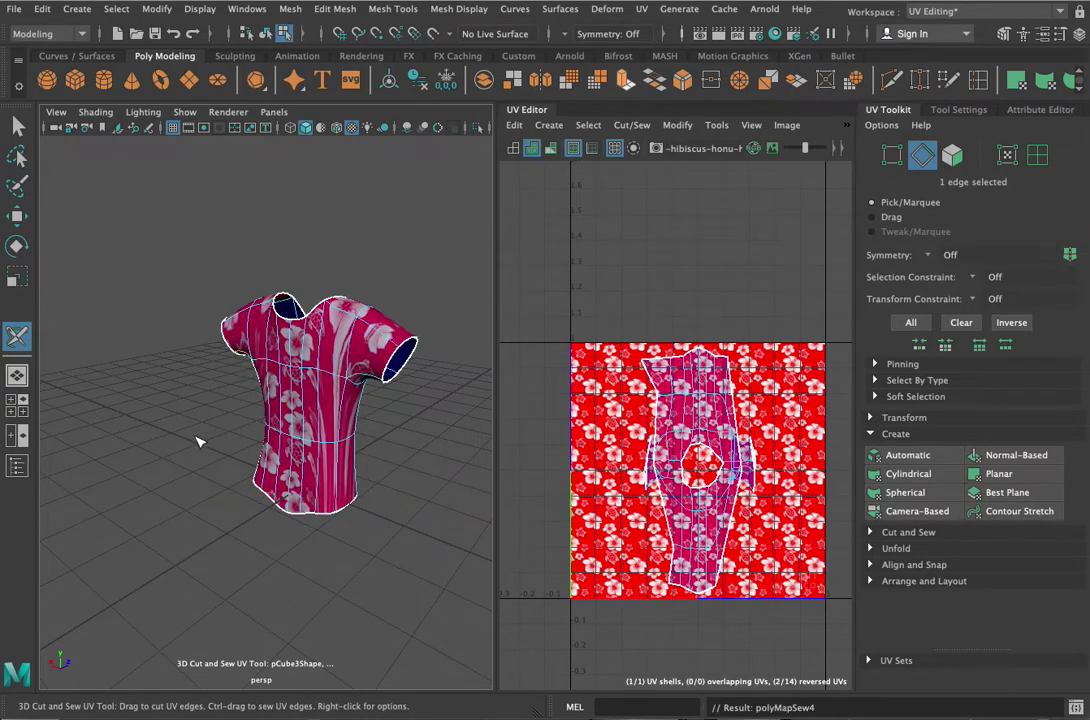
alt+drag(187, 442, 336, 406)
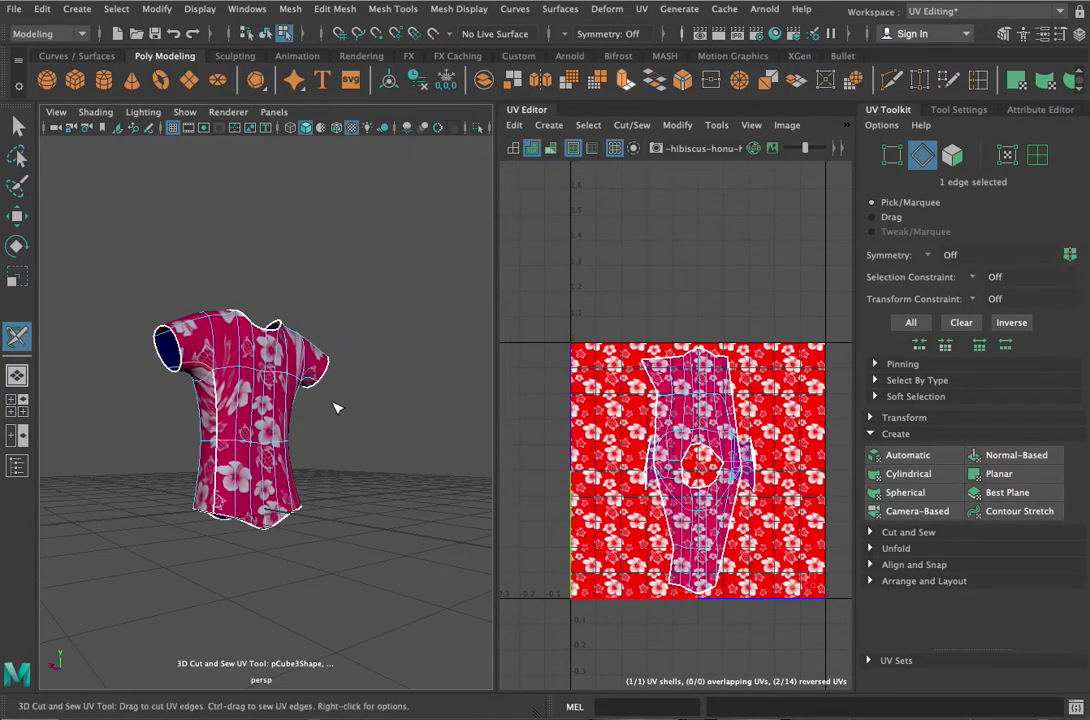
ctrl+click(217, 417)
- Cut the UV edges over both shoulders where the sleeves meet the T-shirt's body
alt+drag(372, 430, 60, 390)
alt+drag(0, 477, 195, 496)
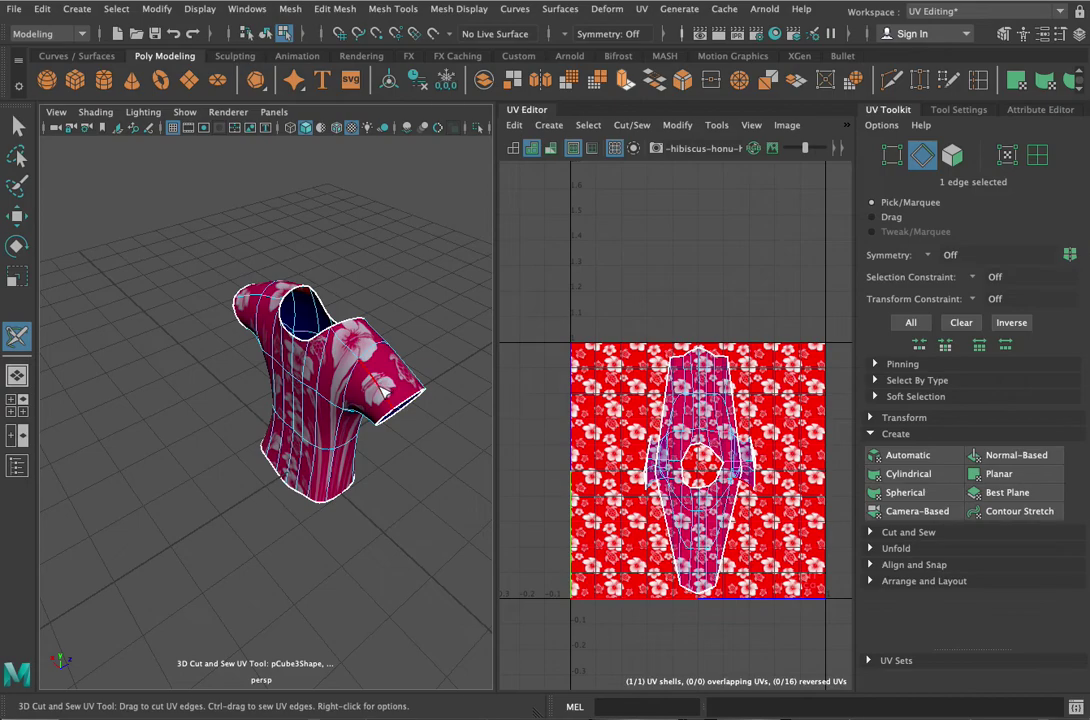
drag(381, 393, 338, 330)
drag(270, 300, 232, 256)
alt+drag(406, 462, 323, 417)
alt+drag(408, 487, 283, 415)
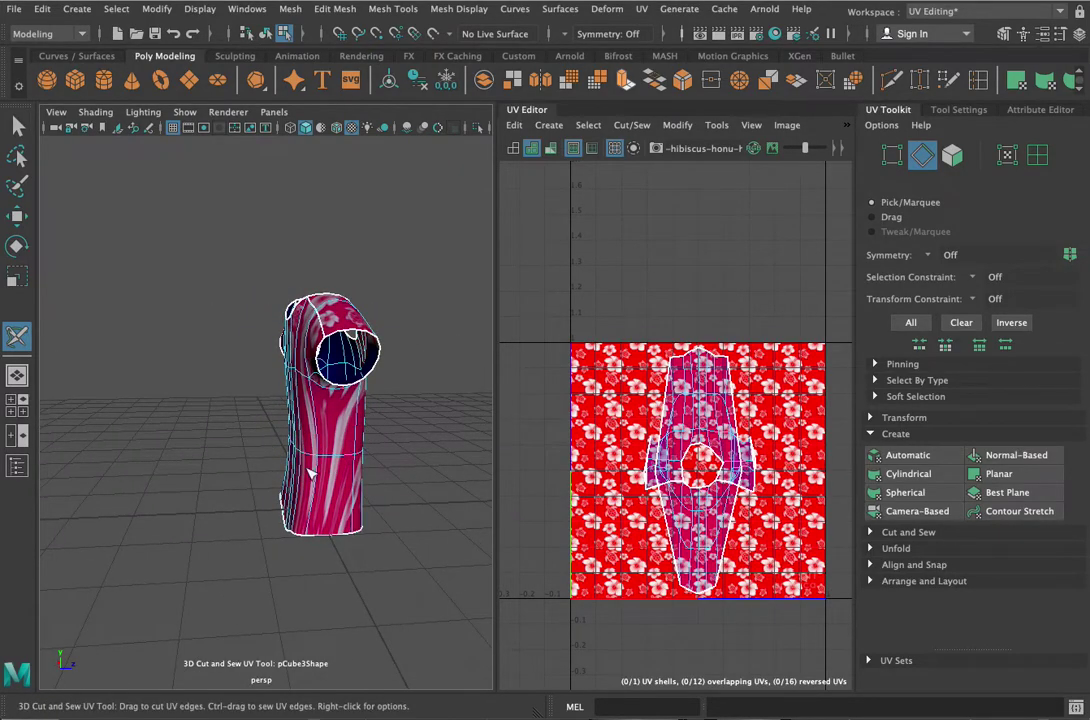
- Extend the armhole cut down the front of one sleeve towards the underarm
alt+drag(366, 494, 369, 420)
alt+drag(331, 359, 220, 285)
click(241, 322)
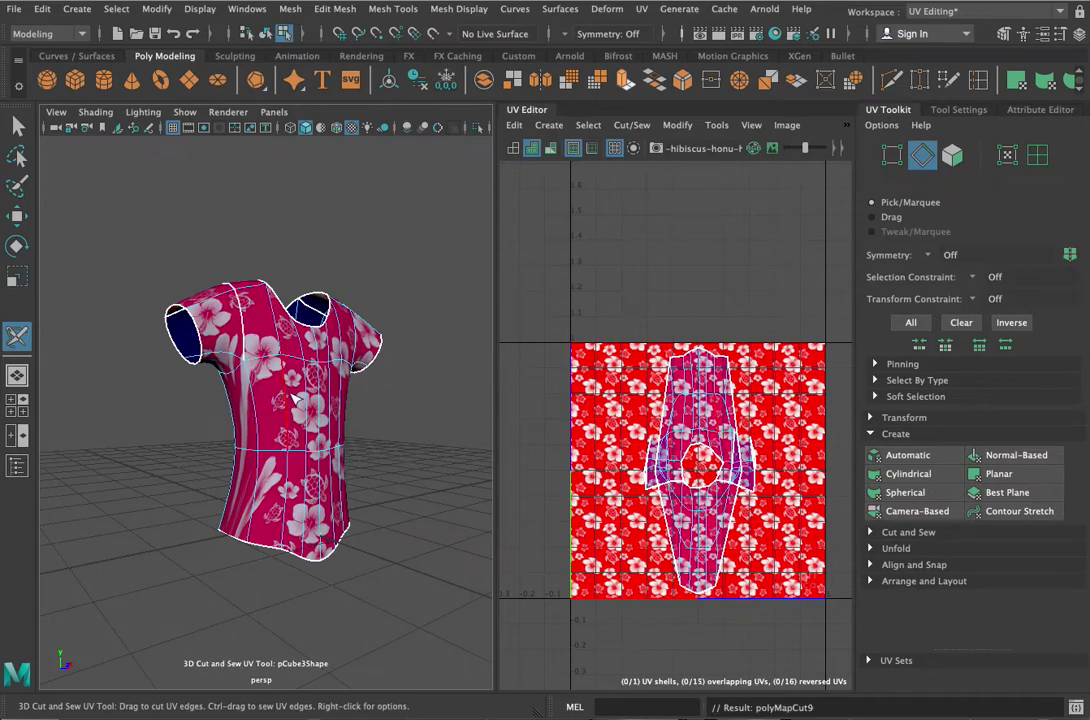
click(233, 374)
alt+drag(416, 426, 271, 492)
click(238, 372)
- Complete the armhole cuts around the underarms so both sleeves separate from the T-shirt's body
alt+drag(367, 506, 239, 396)
click(239, 396)
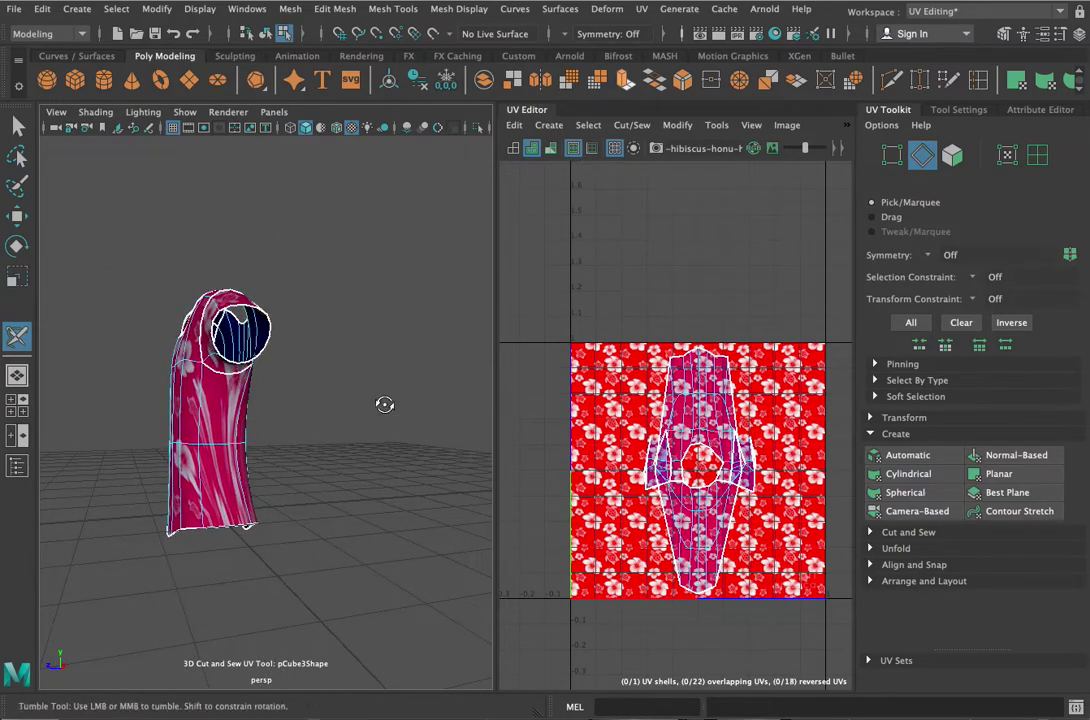
alt+drag(384, 404, 213, 358)
click(244, 375)
alt+drag(440, 418, 391, 447)
click(345, 339)
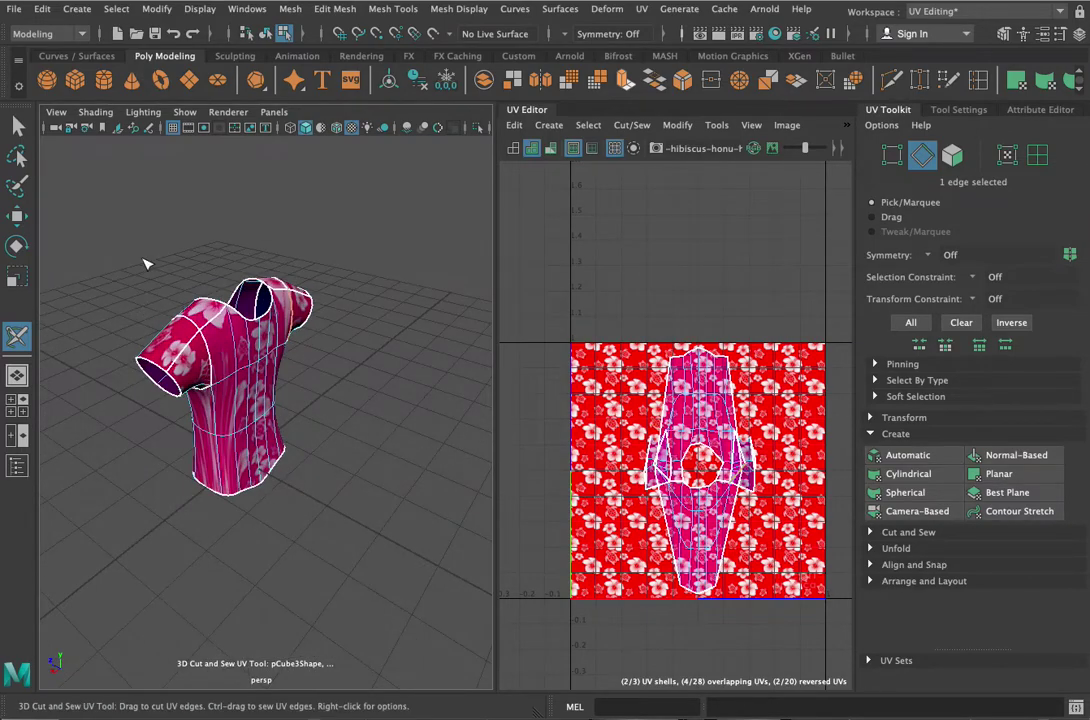
- Check the armhole cuts around both sleeves, widen the UV Editor and hide the texture image behind the UV shells
alt+drag(196, 277, 287, 339)
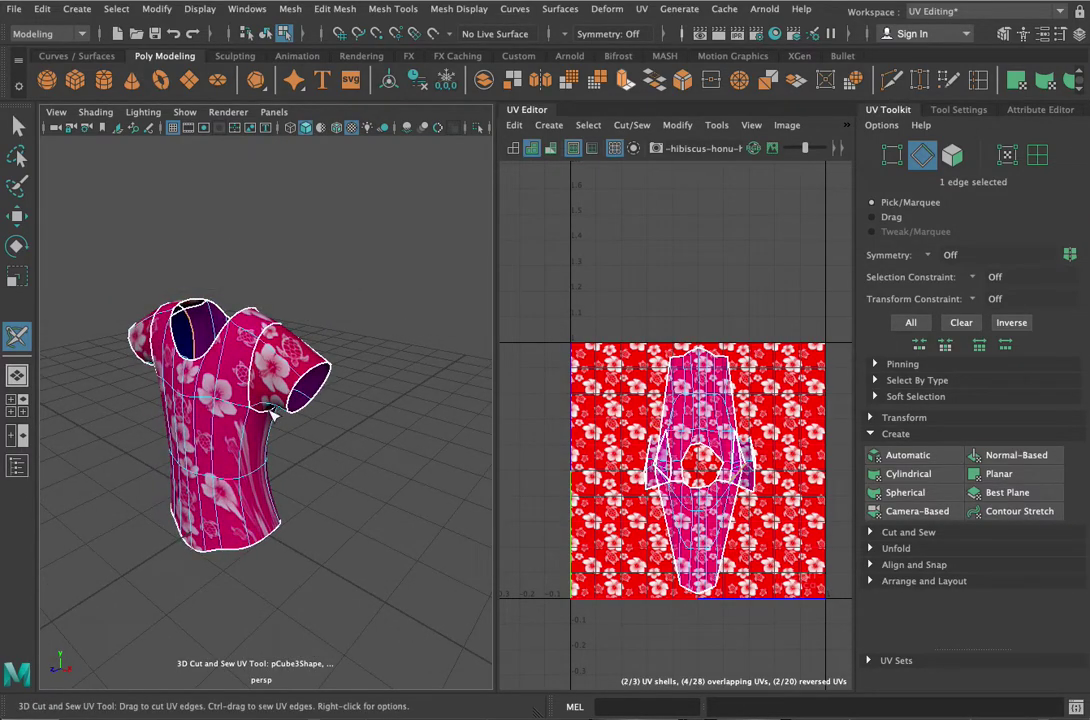
alt+drag(395, 346, 197, 360)
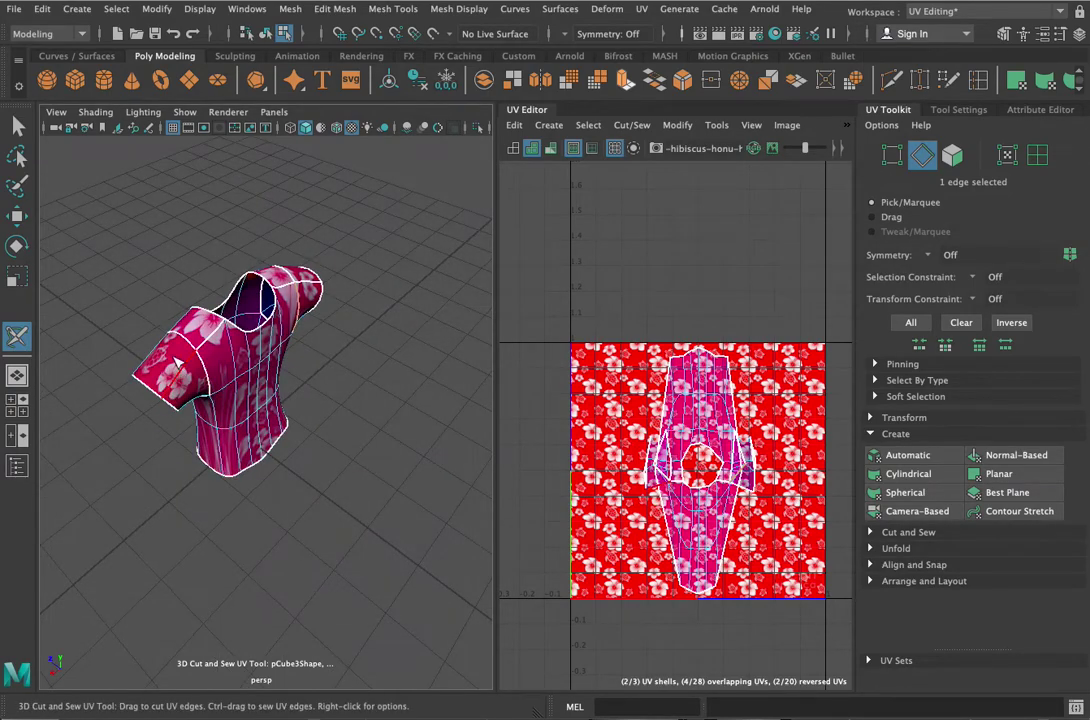
alt+drag(258, 437, 201, 386)
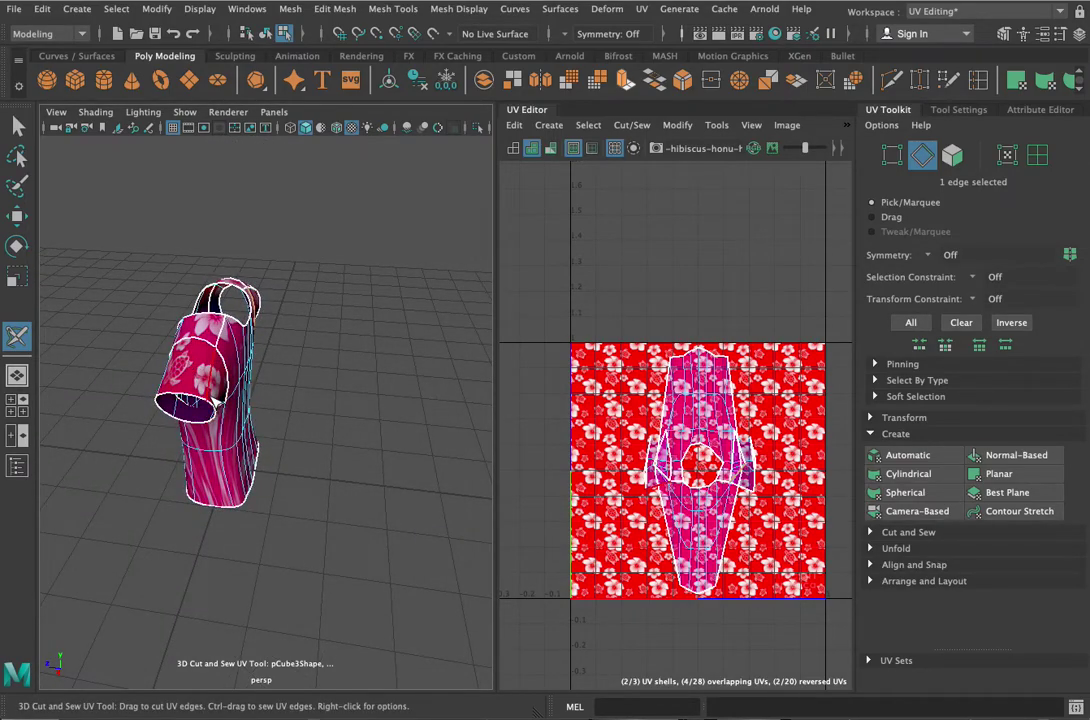
alt+drag(210, 356, 480, 320)
alt+drag(541, 346, 470, 319)
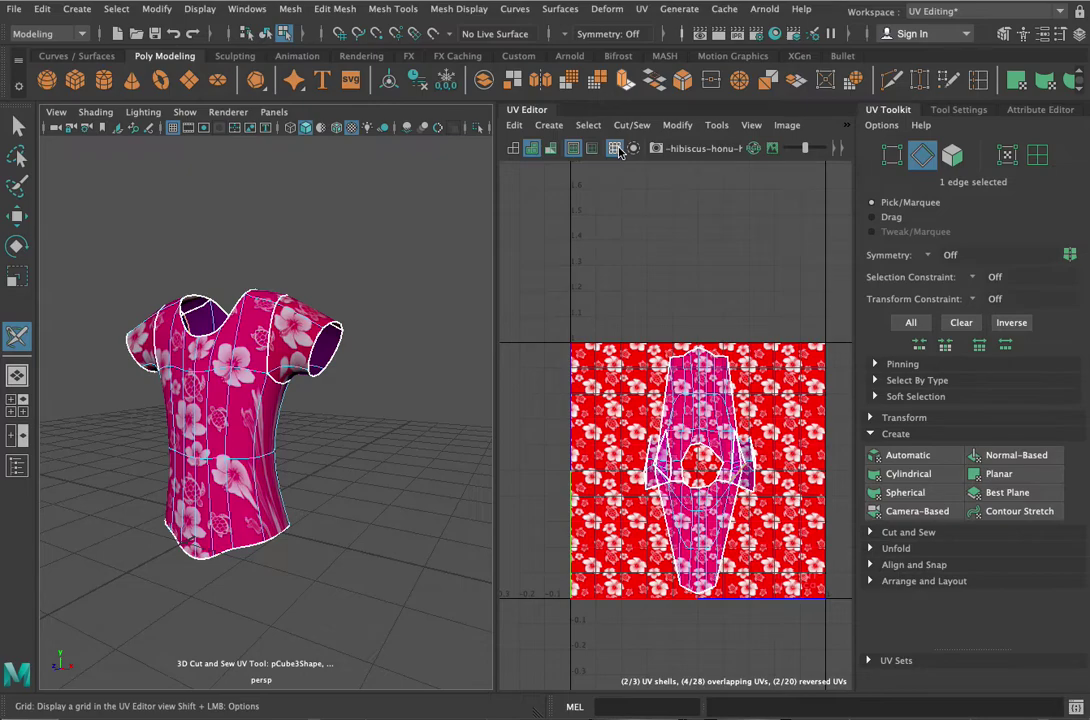
drag(495, 184, 408, 188)
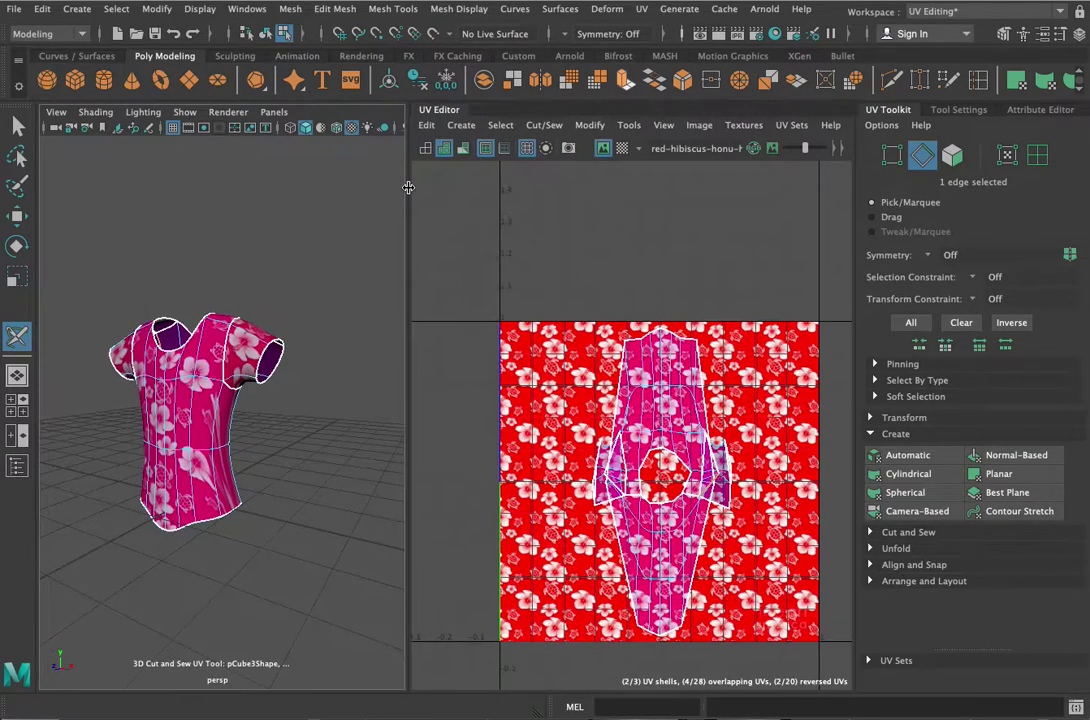
click(604, 148)
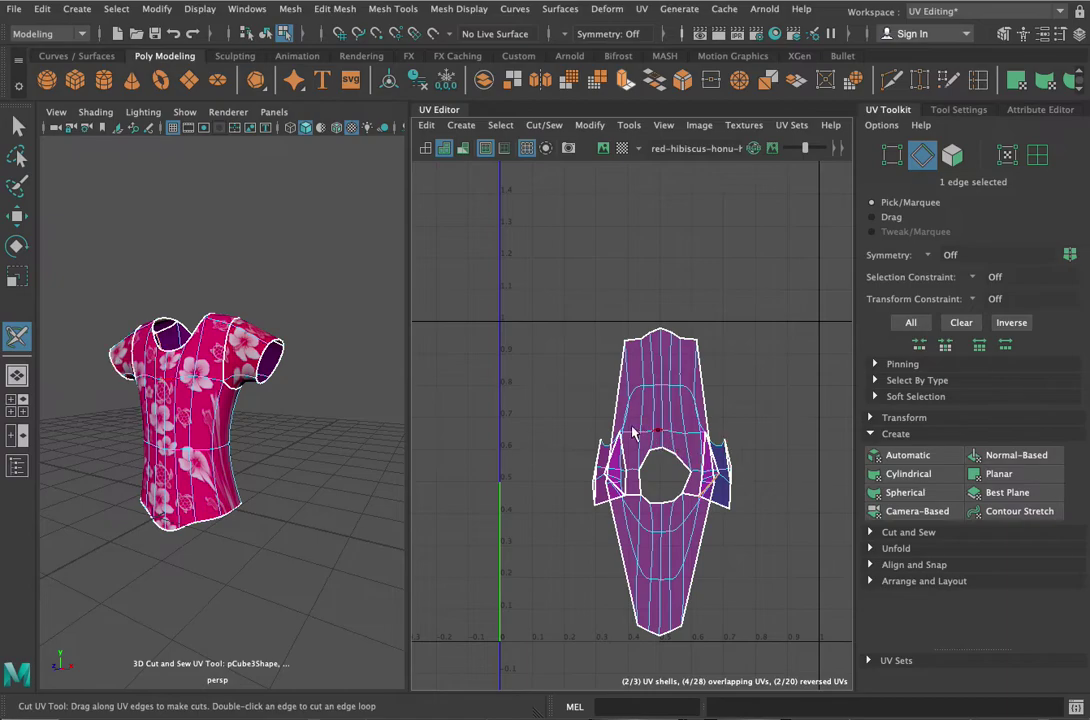
- Unfold the UV shells of both sleeves and the T-shirt's body one after another
right_drag(236, 236, 330, 195)
click(246, 362)
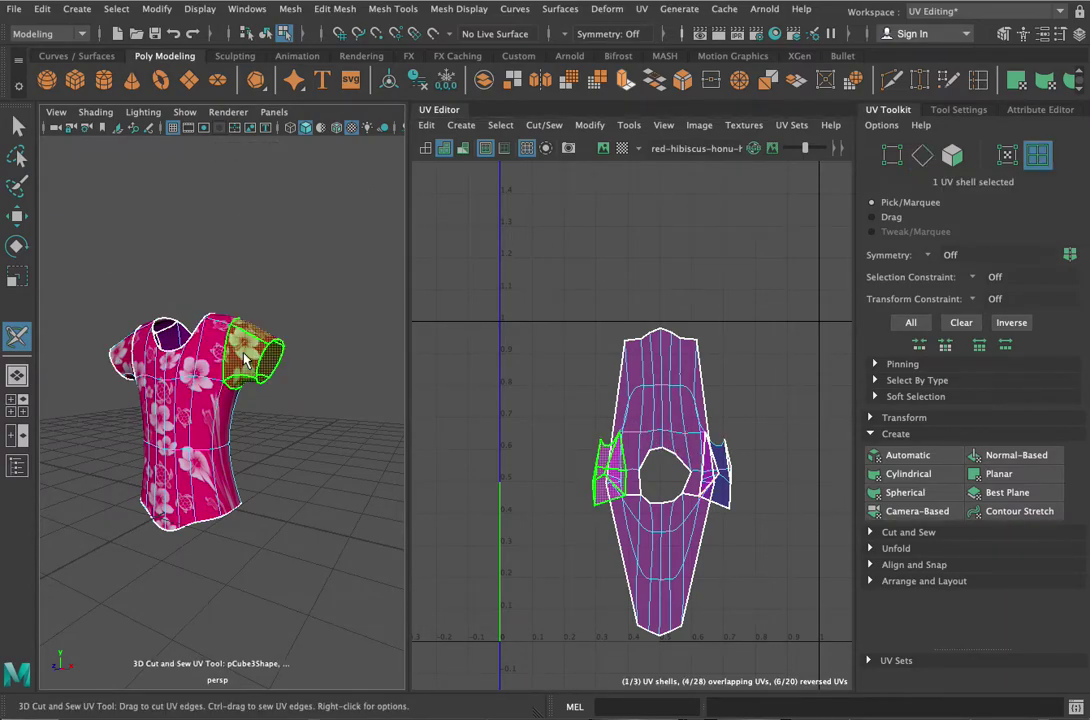
key(ctrl+u)
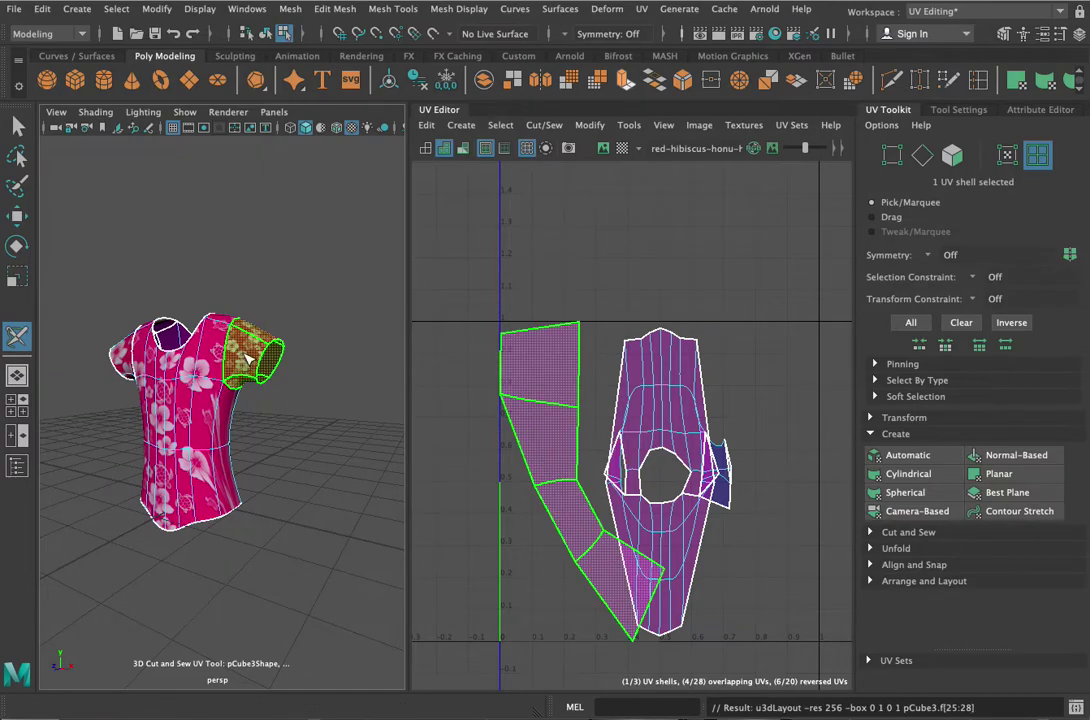
click(122, 361)
key(ctrl+u)
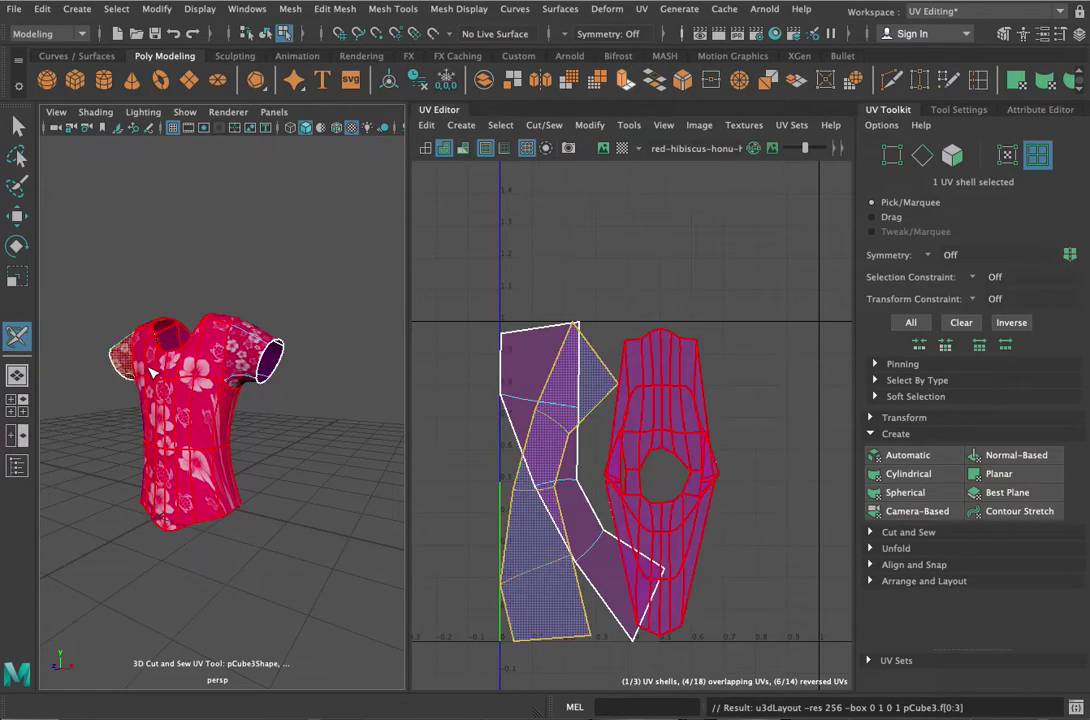
click(180, 380)
key(ctrl+u)
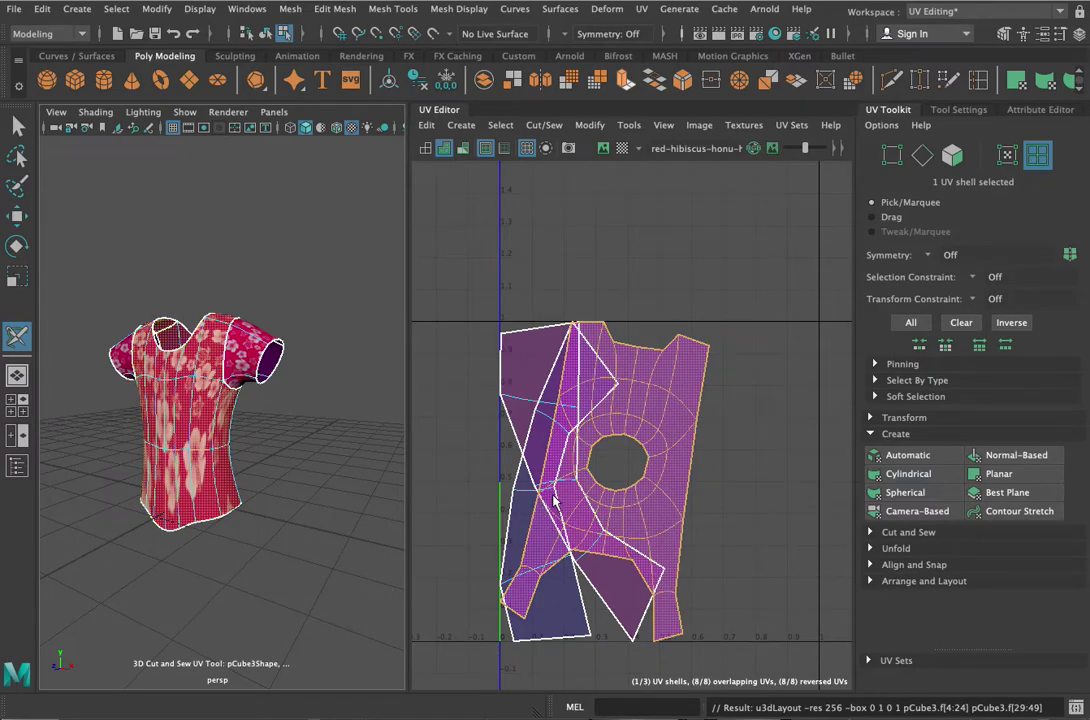
- Move the body's UV shell away from the sleeve shells and scale it narrower and taller
key(w)
drag(636, 487, 782, 479)
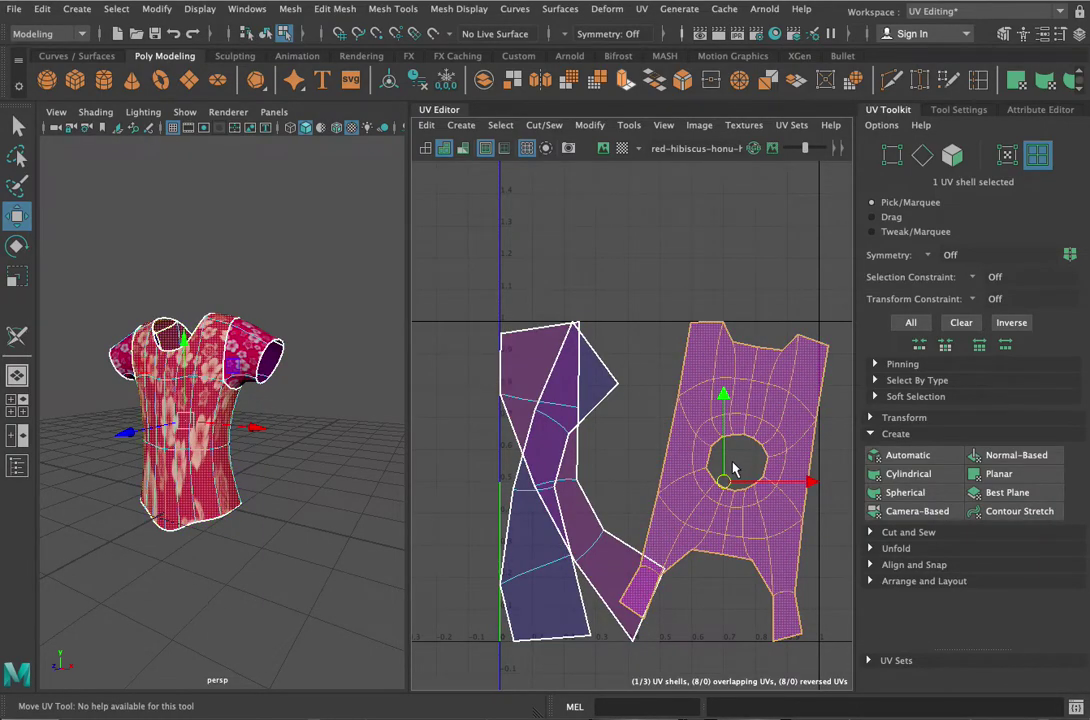
key(e)
key(r)
drag(724, 401, 724, 395)
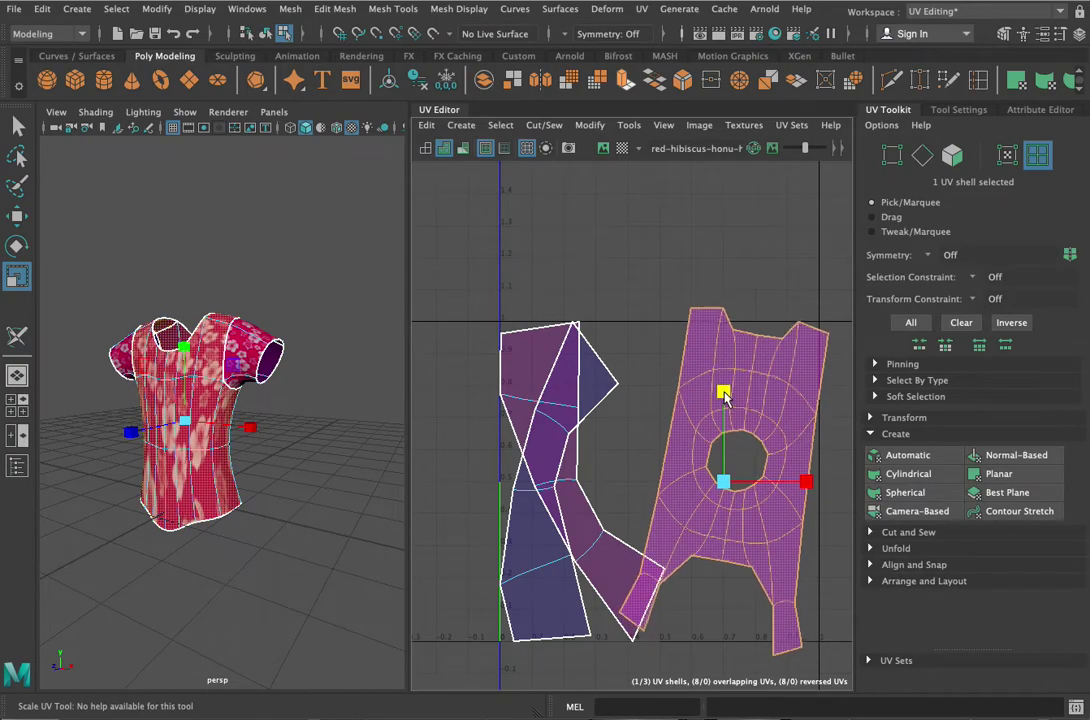
drag(808, 481, 781, 480)
mouse_move(723, 404)
mouse_down()
mouse_move(725, 367)
mouse_move(728, 390)
mouse_up()
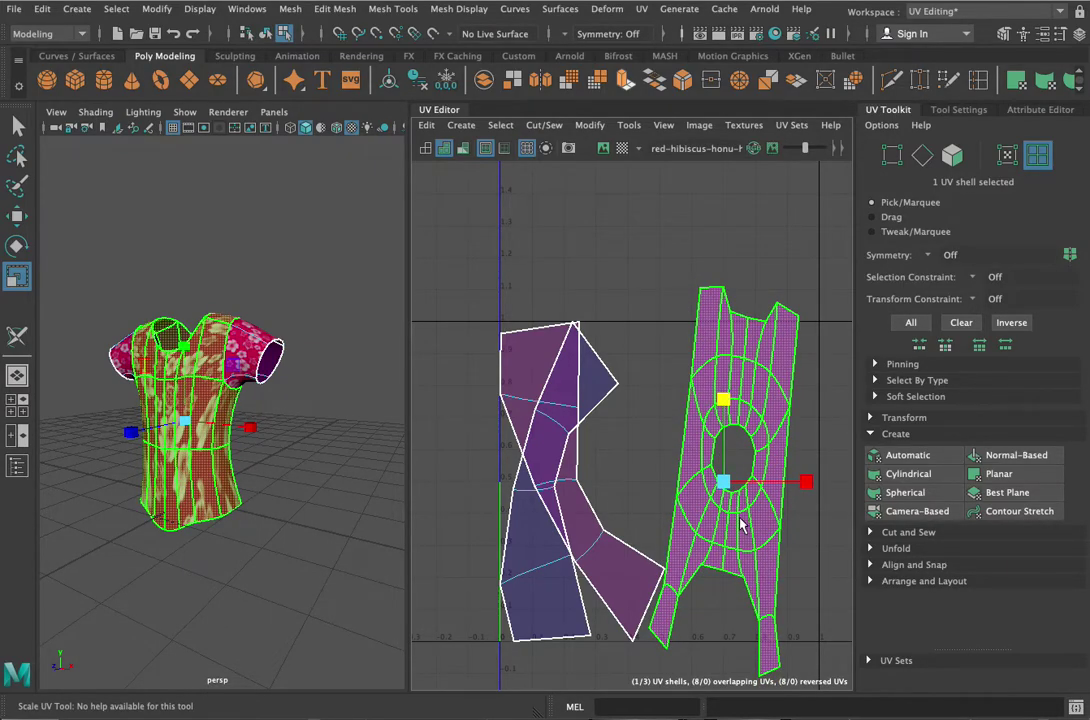
- Rotate the body's UV shell slightly so it stands upright
key(e)
key(r)
key(w)
key(e)
drag(743, 503, 796, 519)
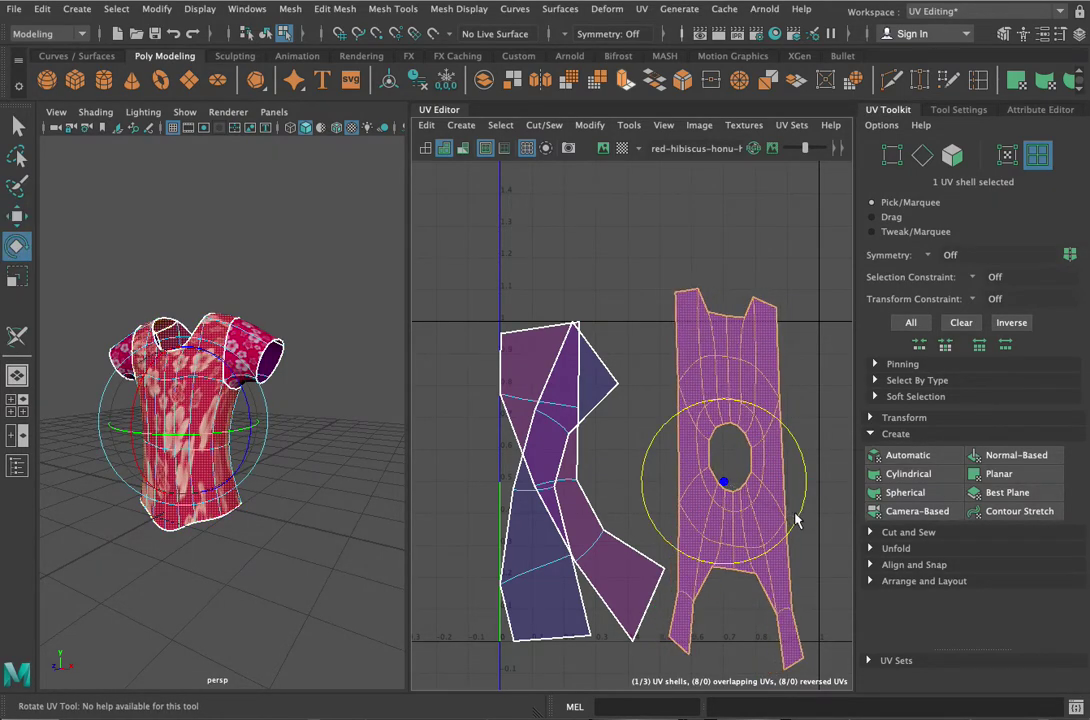
- Arrange the UV shells side by side without overlap, with the body between the two sleeves
click(597, 395)
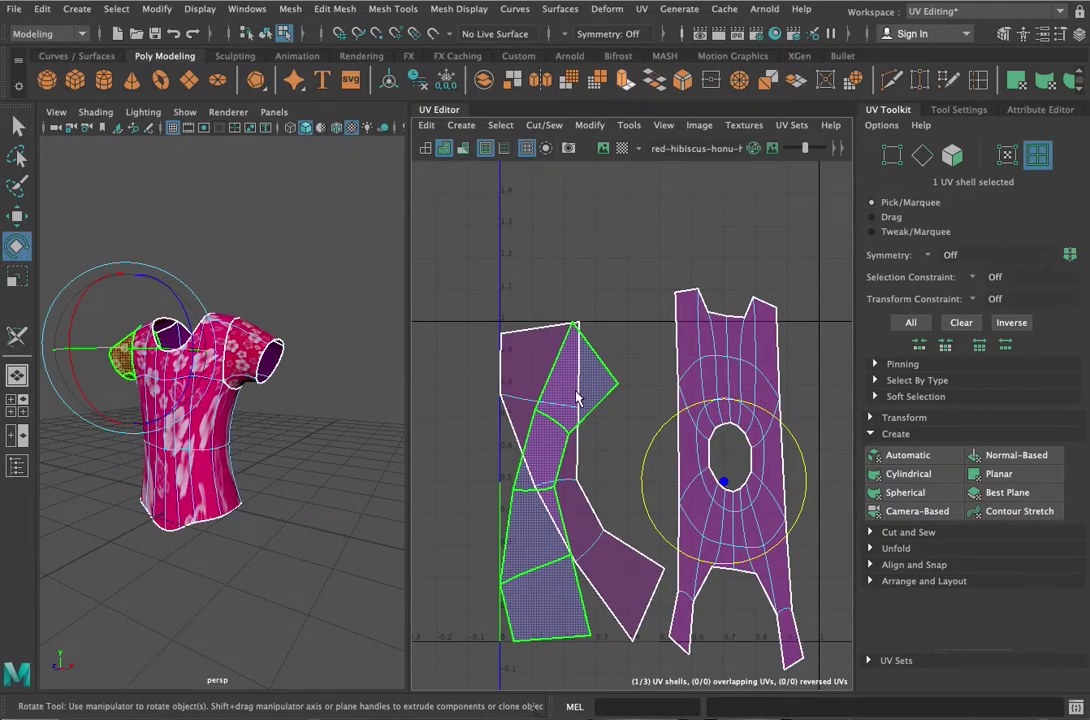
click(540, 365)
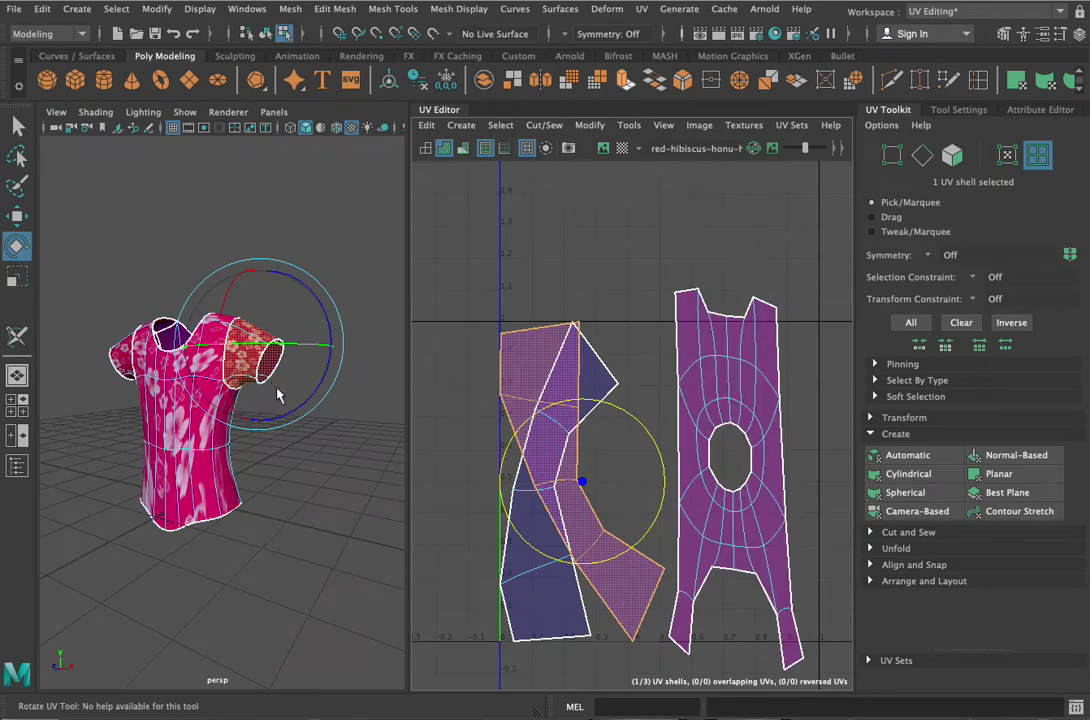
click(600, 377)
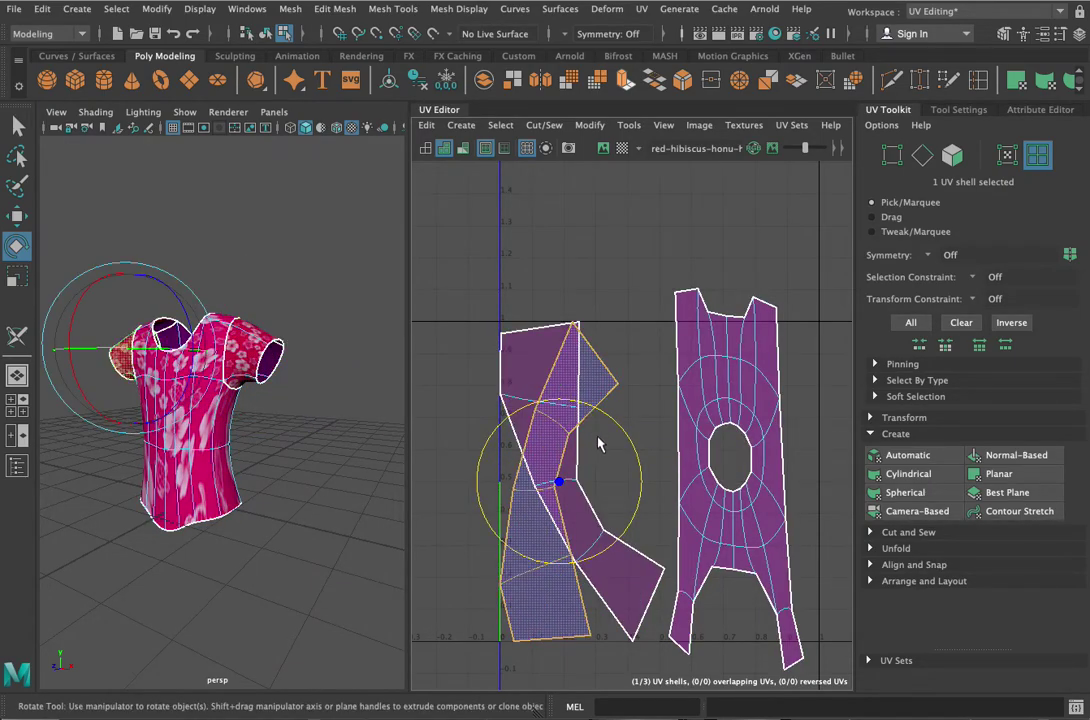
key(w)
drag(646, 481, 846, 482)
click(752, 484)
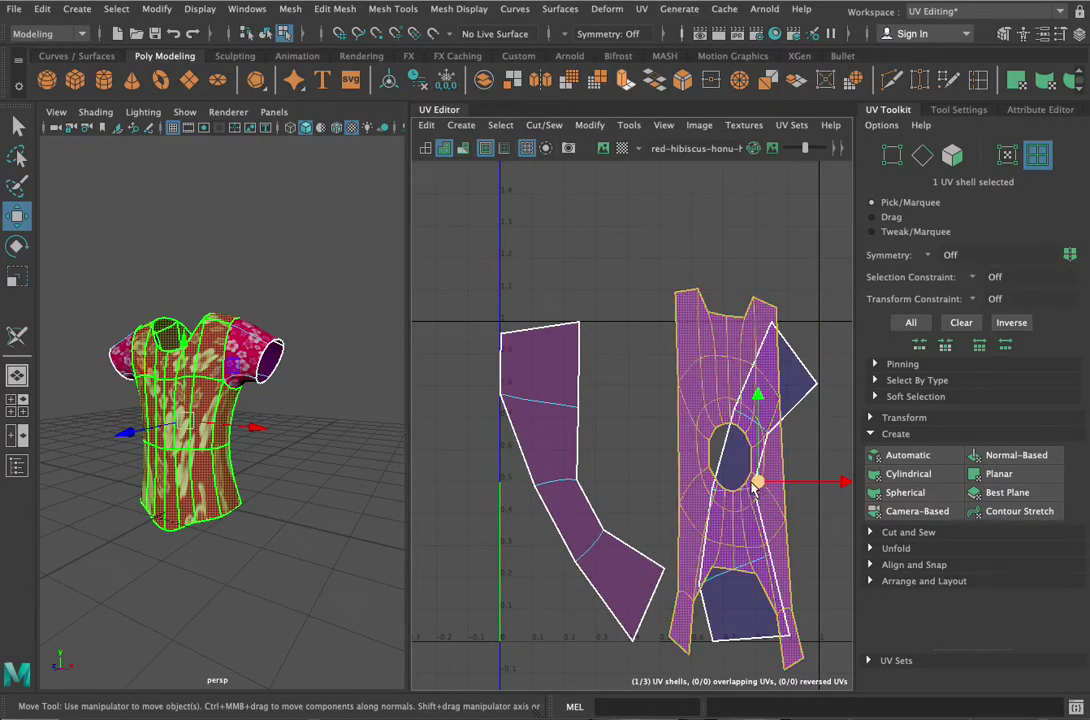
drag(752, 484, 684, 484)
click(769, 426)
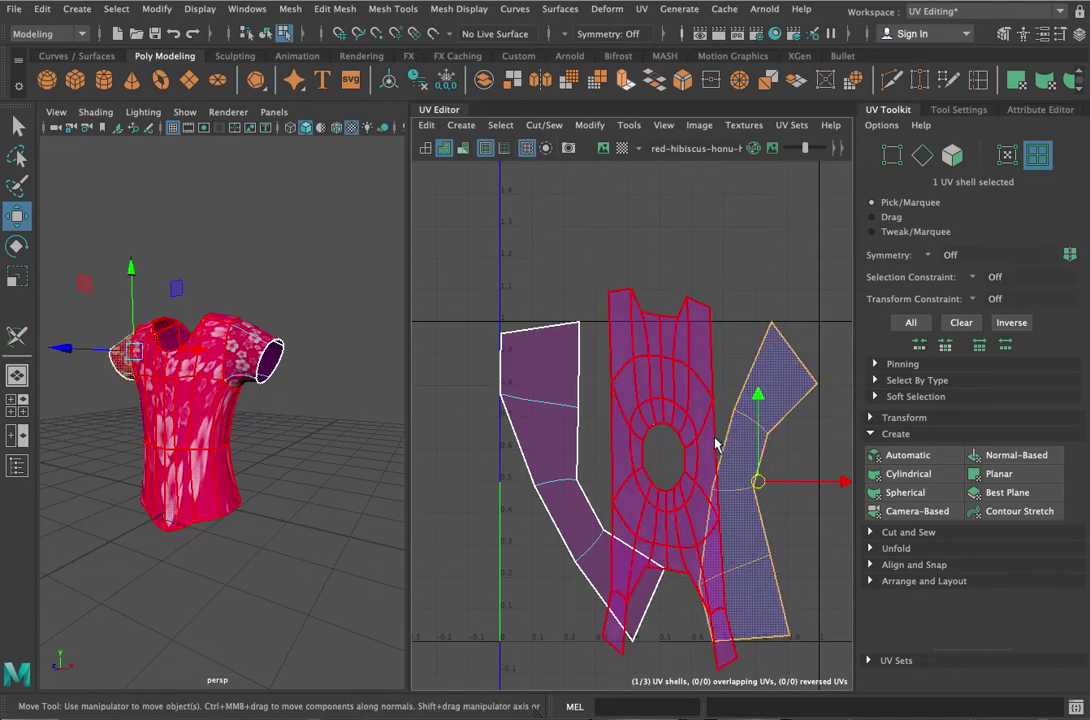
drag(790, 482, 830, 482)
click(560, 460)
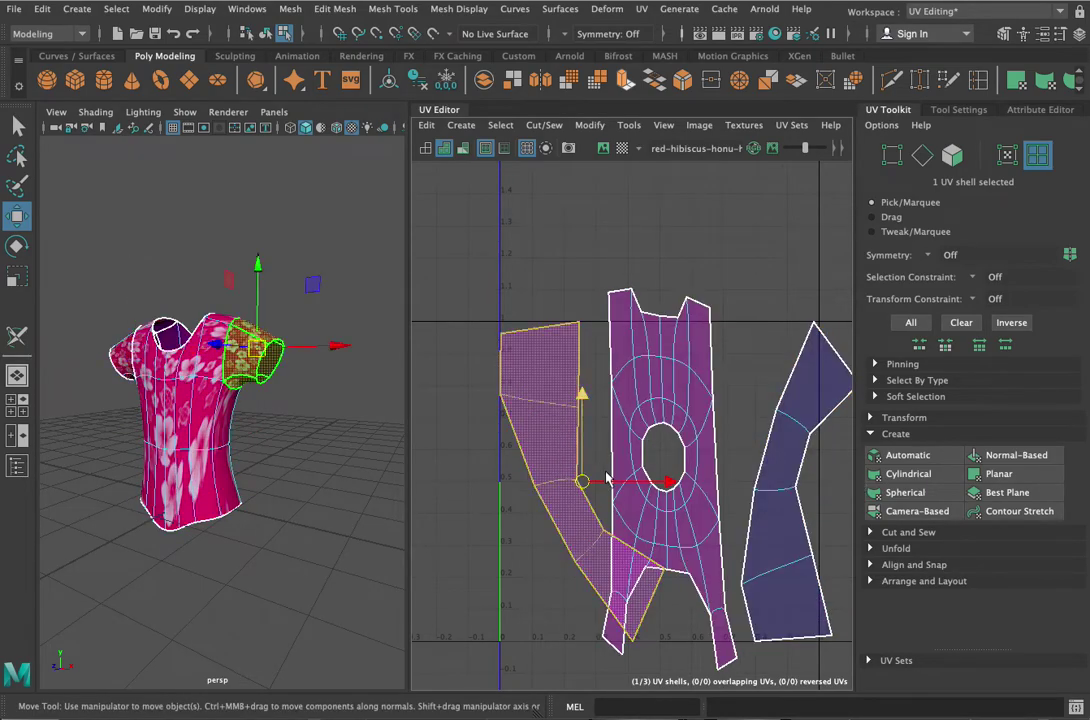
drag(600, 482, 540, 482)
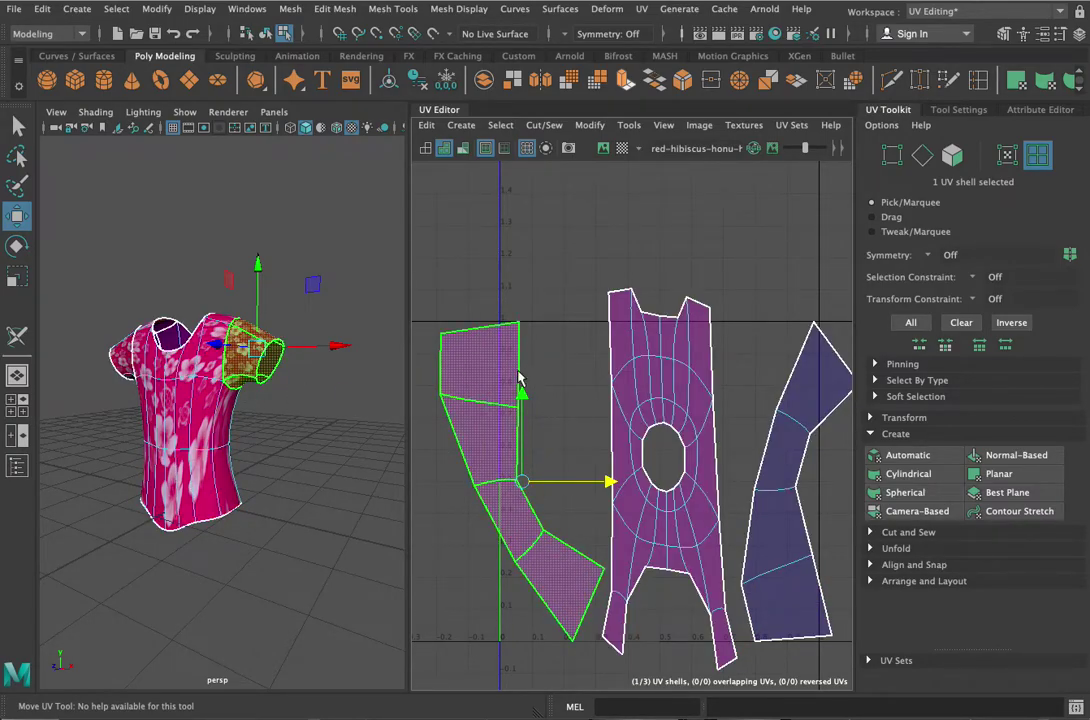
- Display the checker map on the T-shirt and behind its UV shells to examine distortion, and turn it off again
click(782, 467)
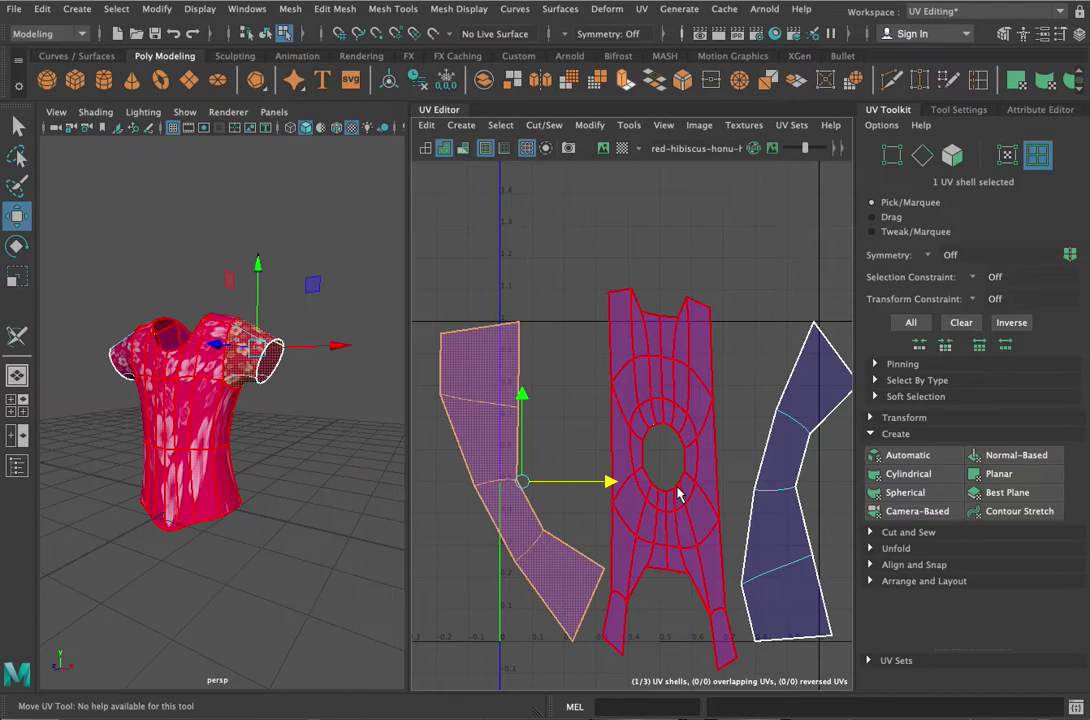
click(677, 492)
click(622, 148)
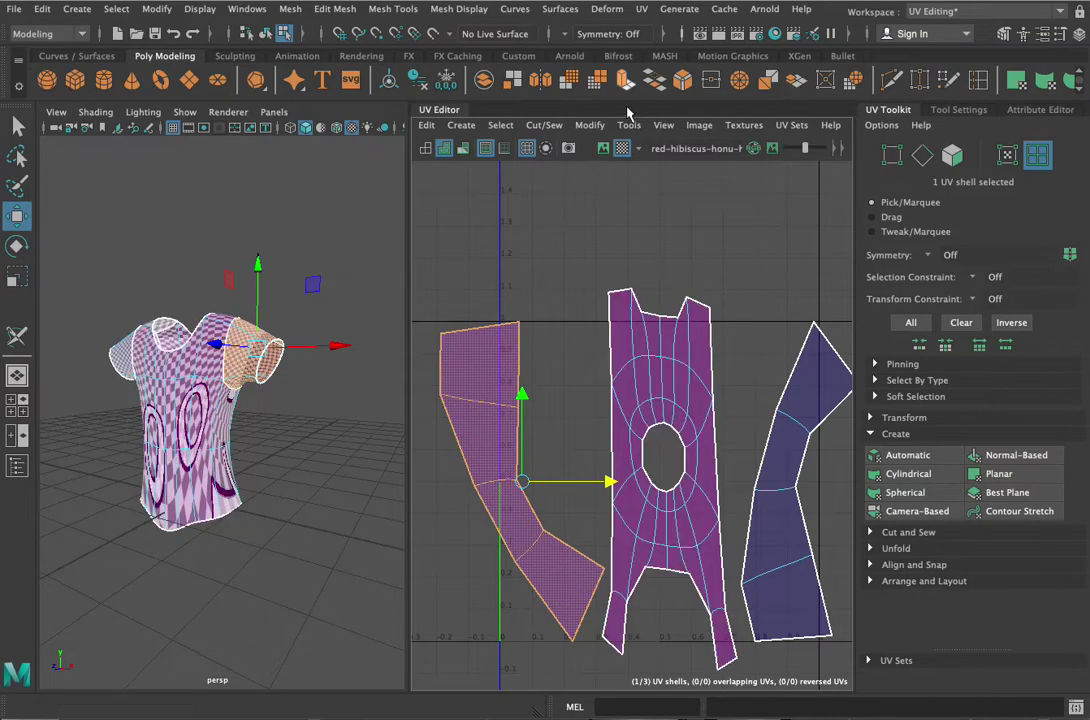
click(605, 150)
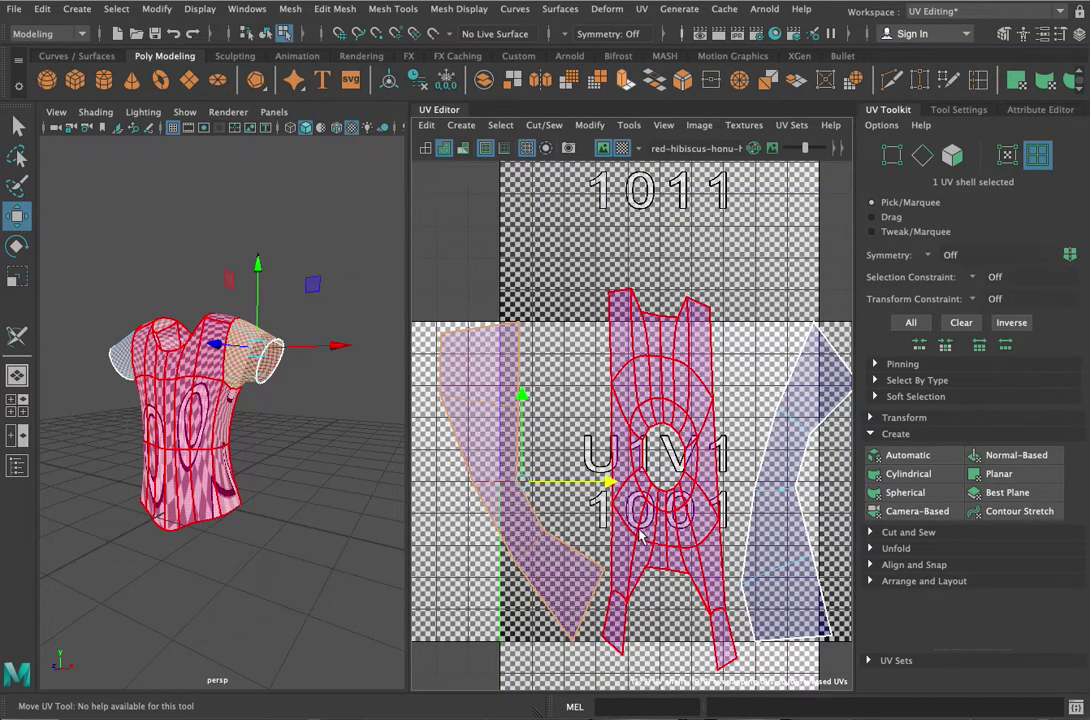
scroll(667, 500, up, 6)
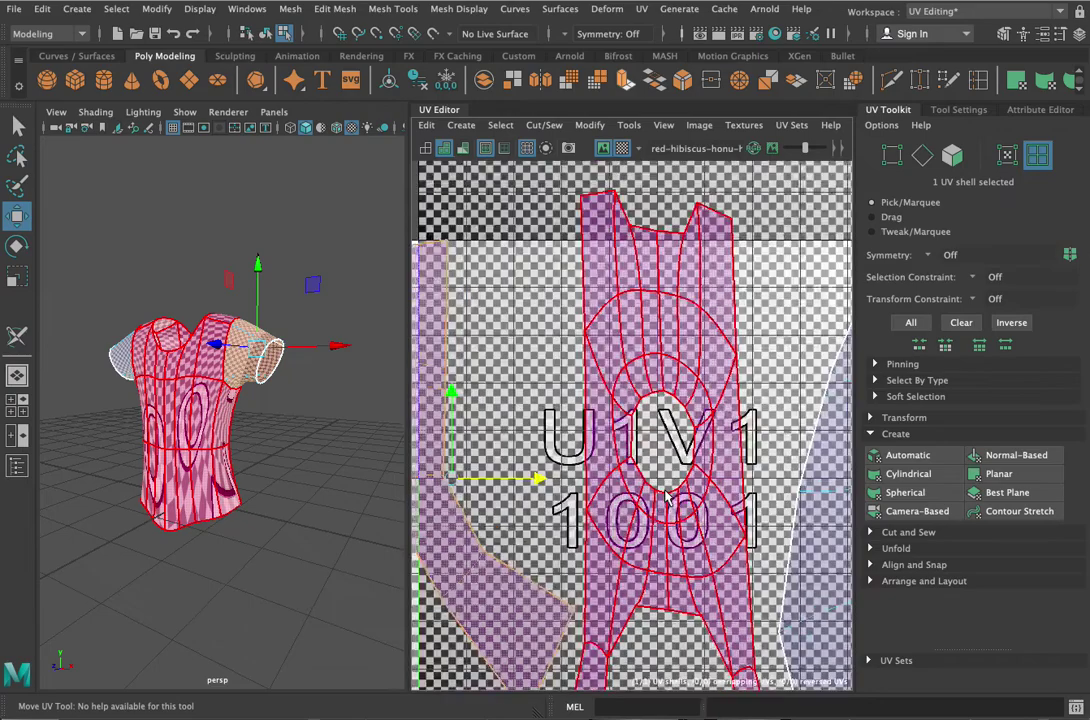
scroll(667, 500, down, 4)
click(472, 330)
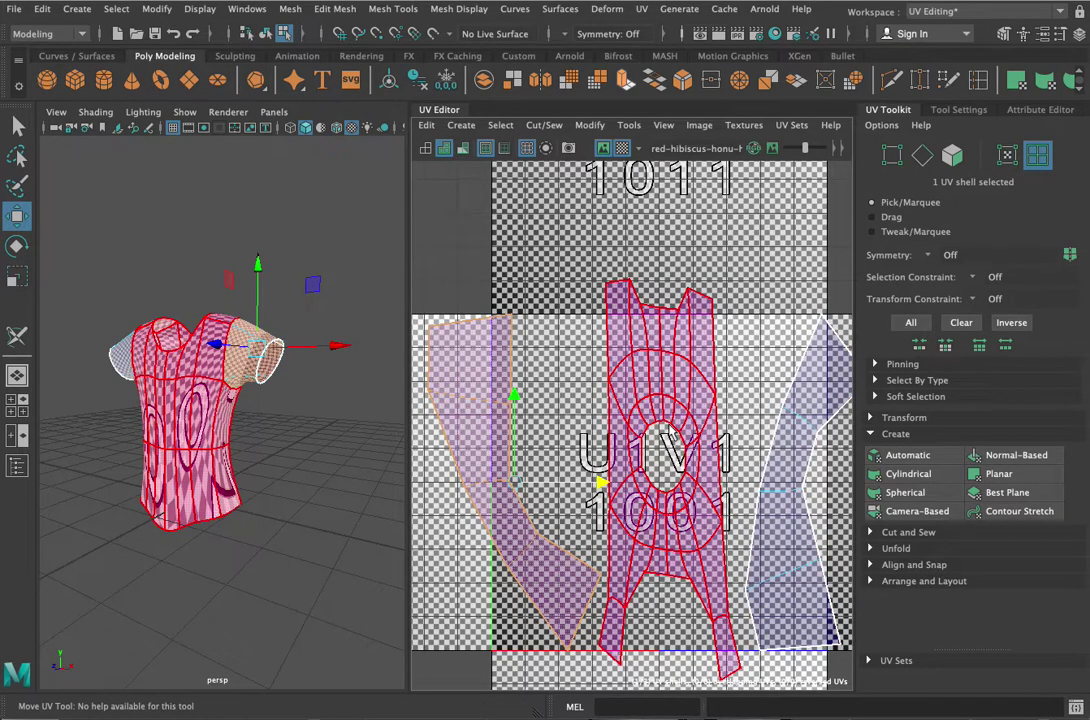
click(682, 430)
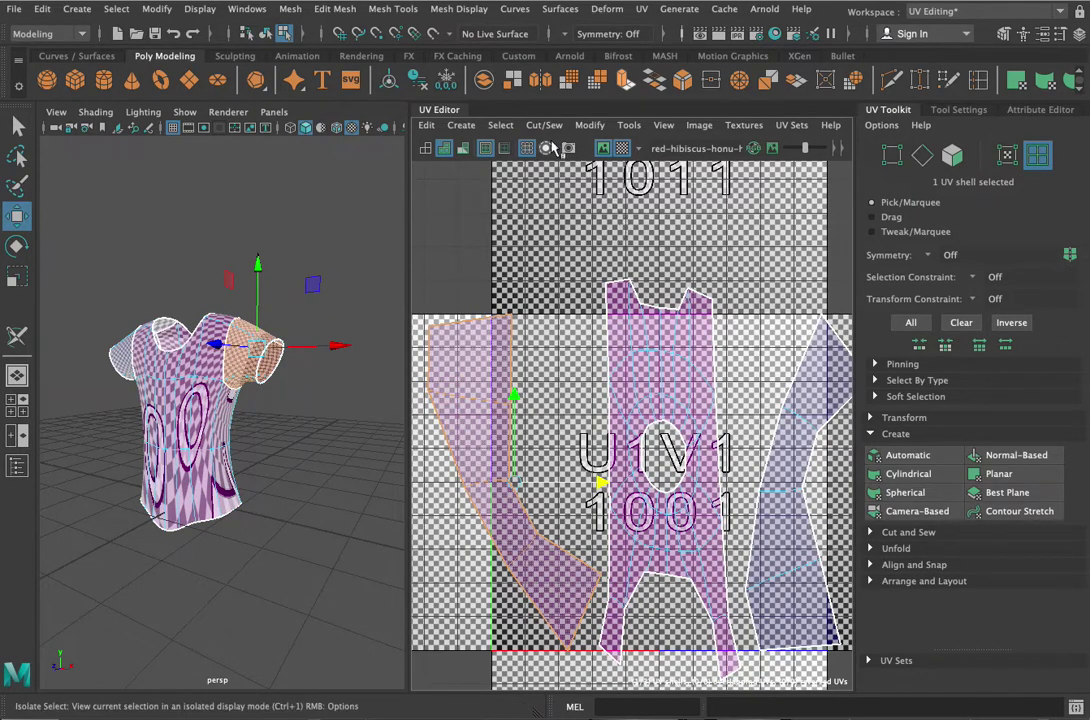
click(622, 148)
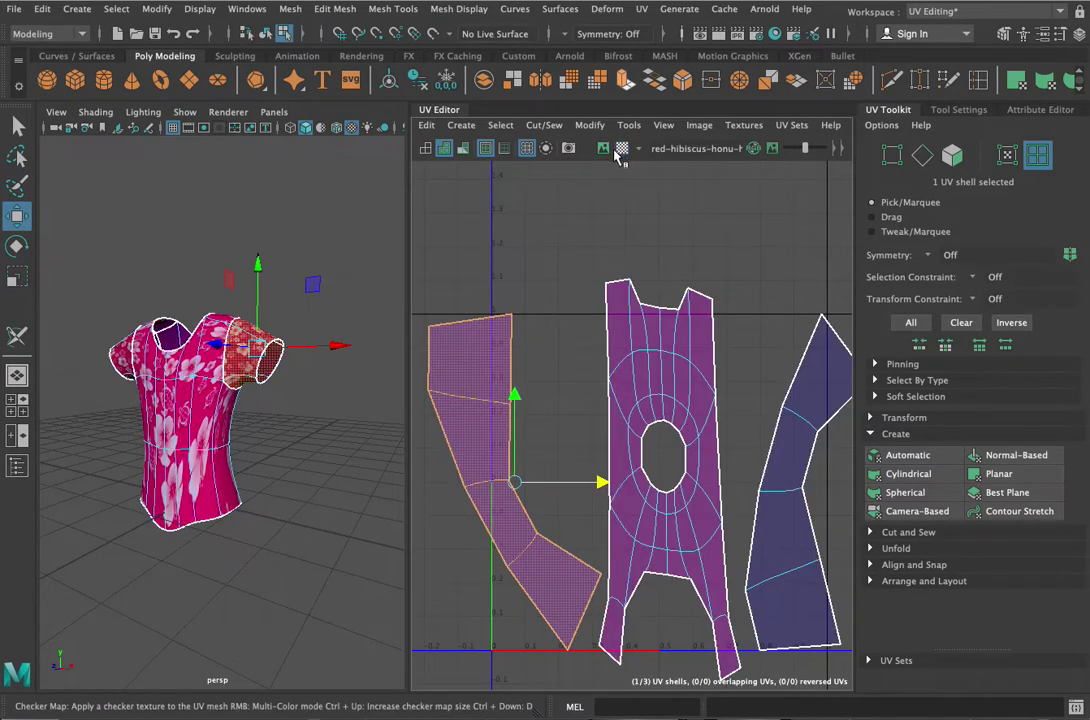
- Select the body's UV shell and examine the floral pattern's stretching and scale across the T-shirt in a widened 3D view
click(193, 390)
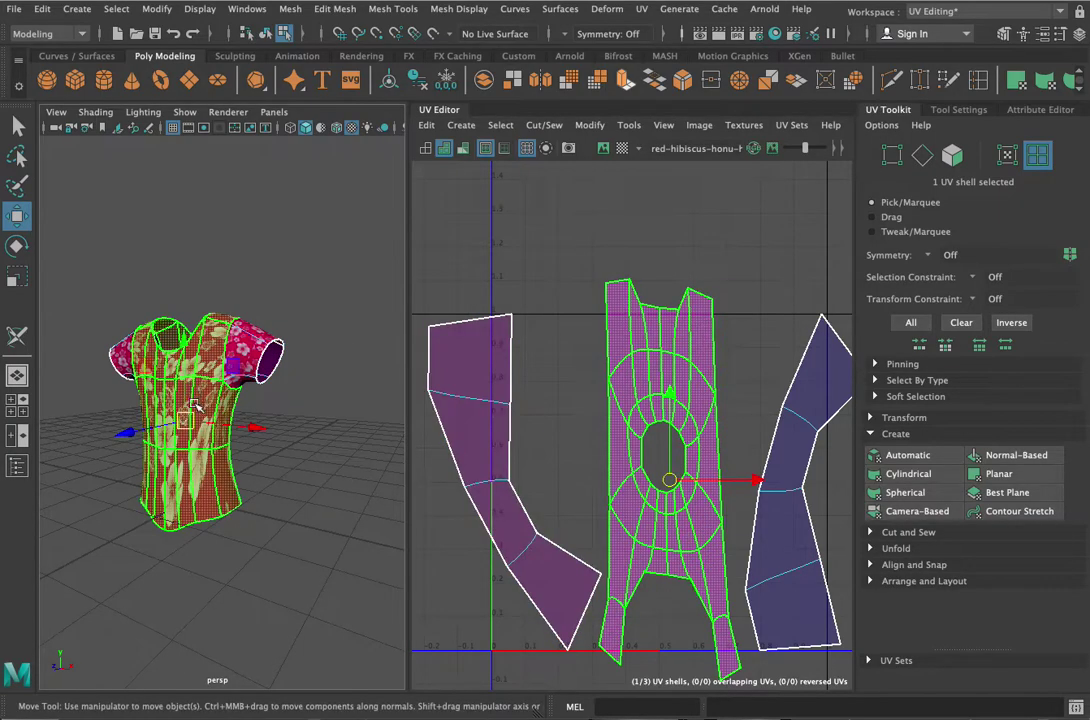
alt+drag(133, 343, 214, 282)
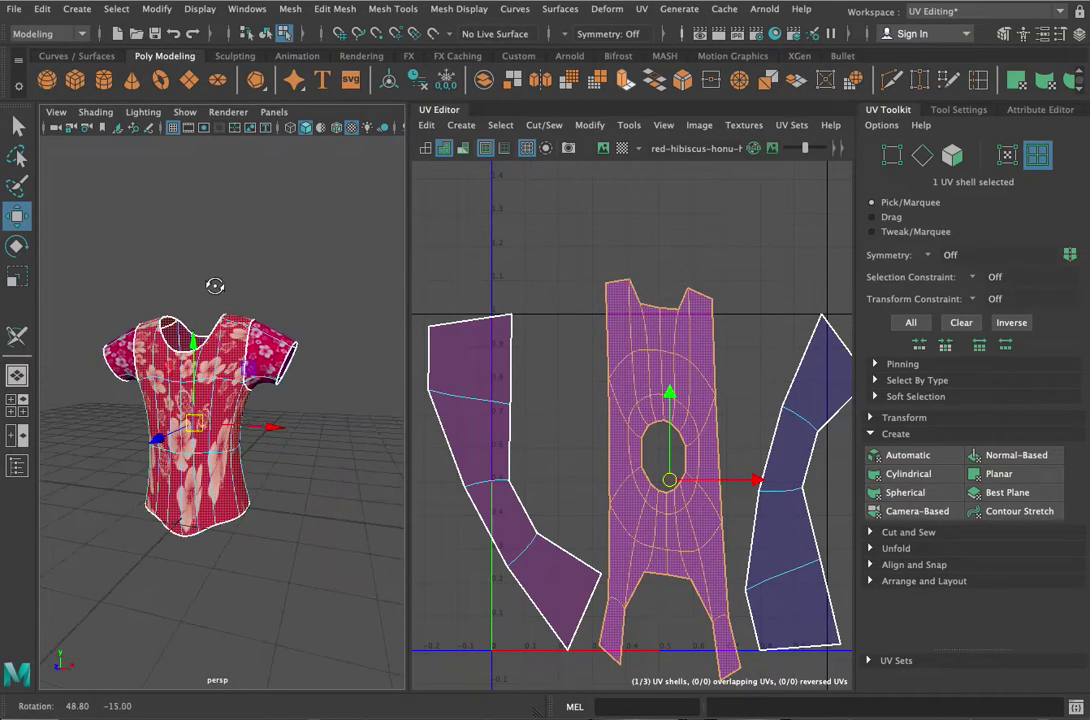
scroll(170, 300, up, 5)
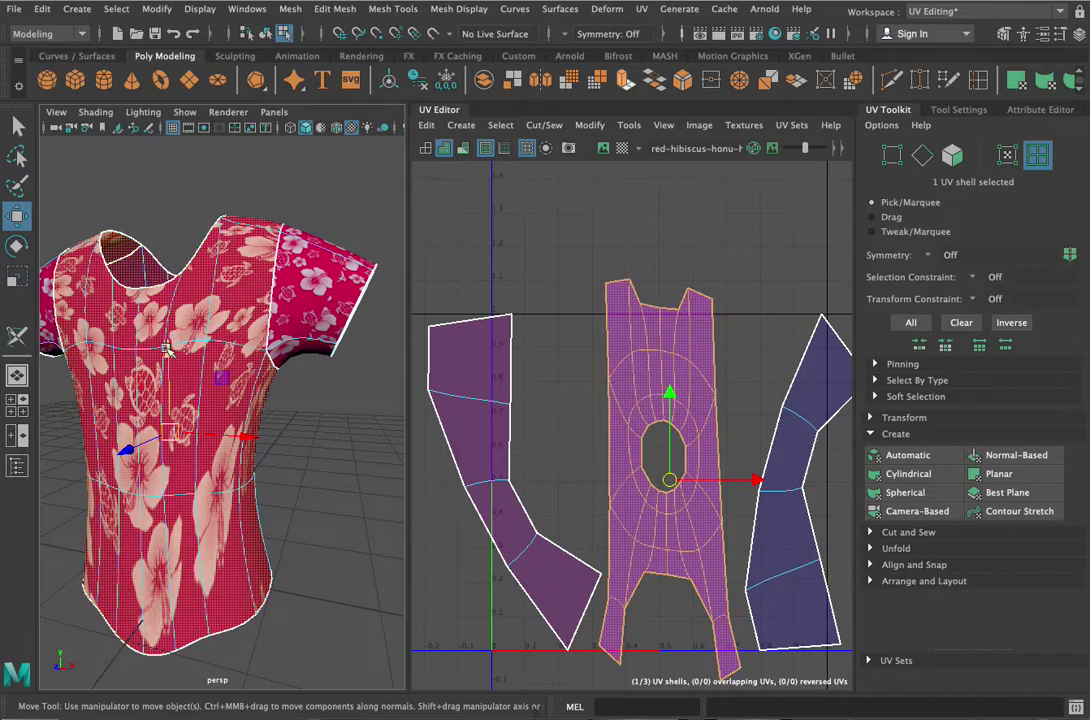
alt+drag(170, 345, 205, 345)
scroll(205, 345, down, 3)
scroll(205, 345, up, 5)
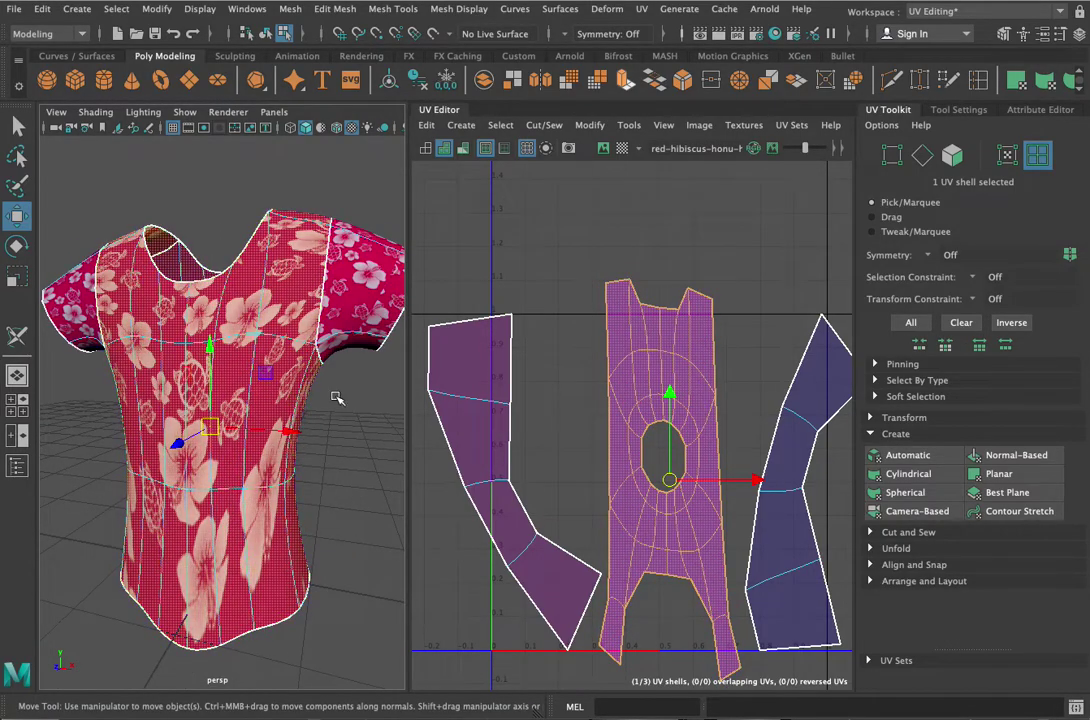
alt+drag(288, 340, 310, 398)
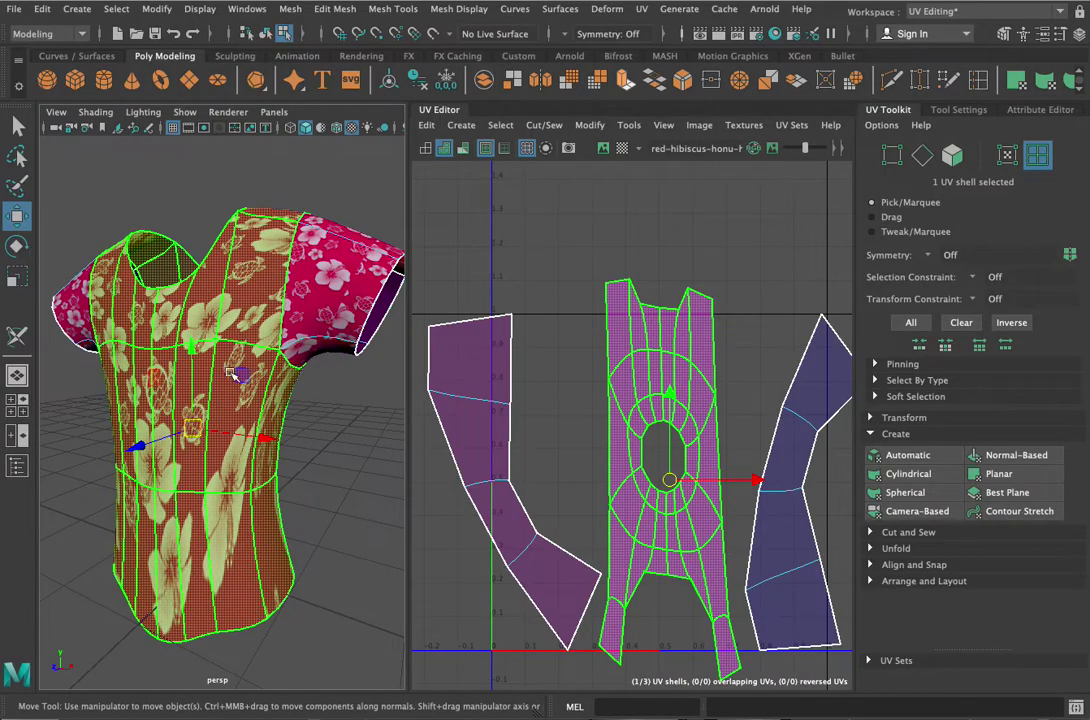
click(240, 310)
drag(409, 217, 455, 218)
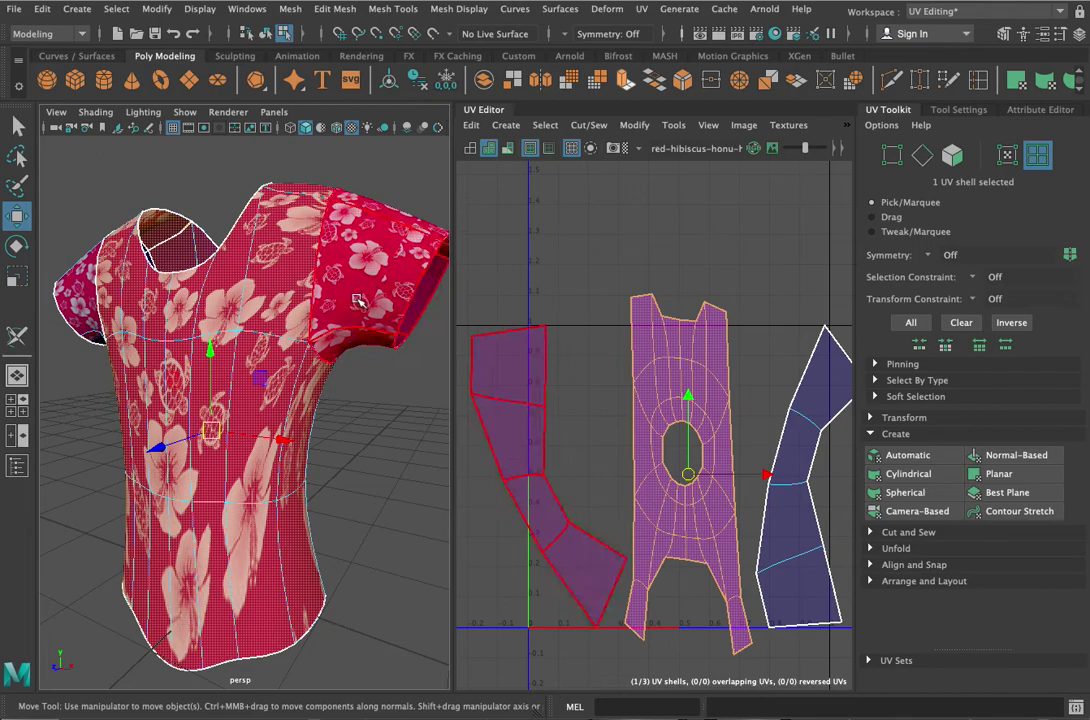